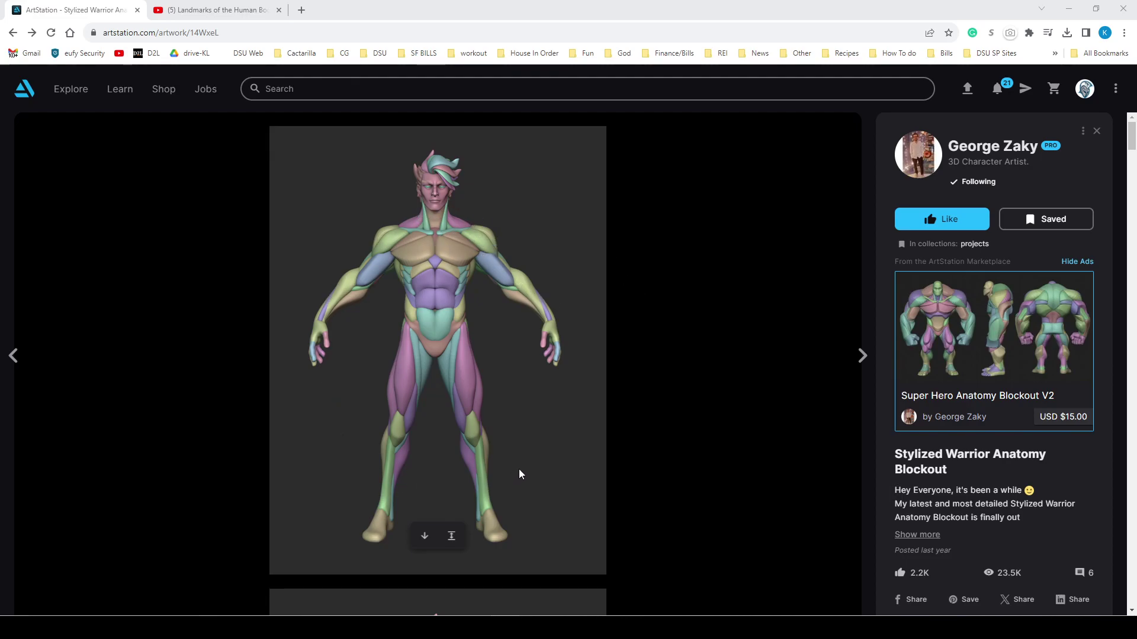
# Look through the front, side and back views of the Stylized Warrior Anatomy Blockout
pyautogui.scroll(-1, 549, 446)
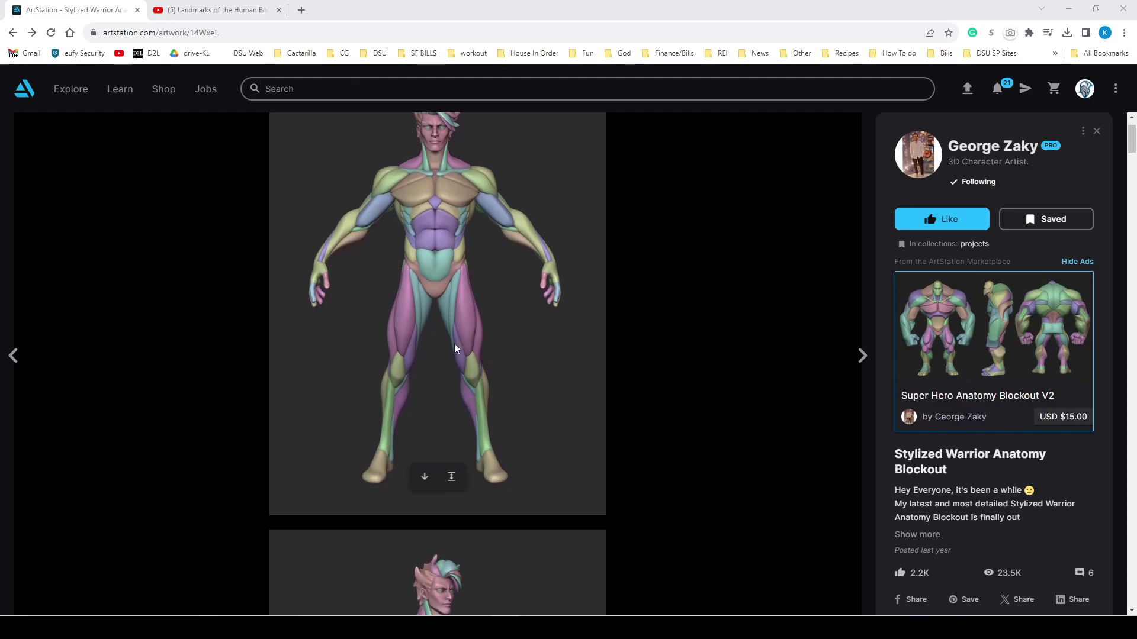
pyautogui.scroll(1, 499, 383)
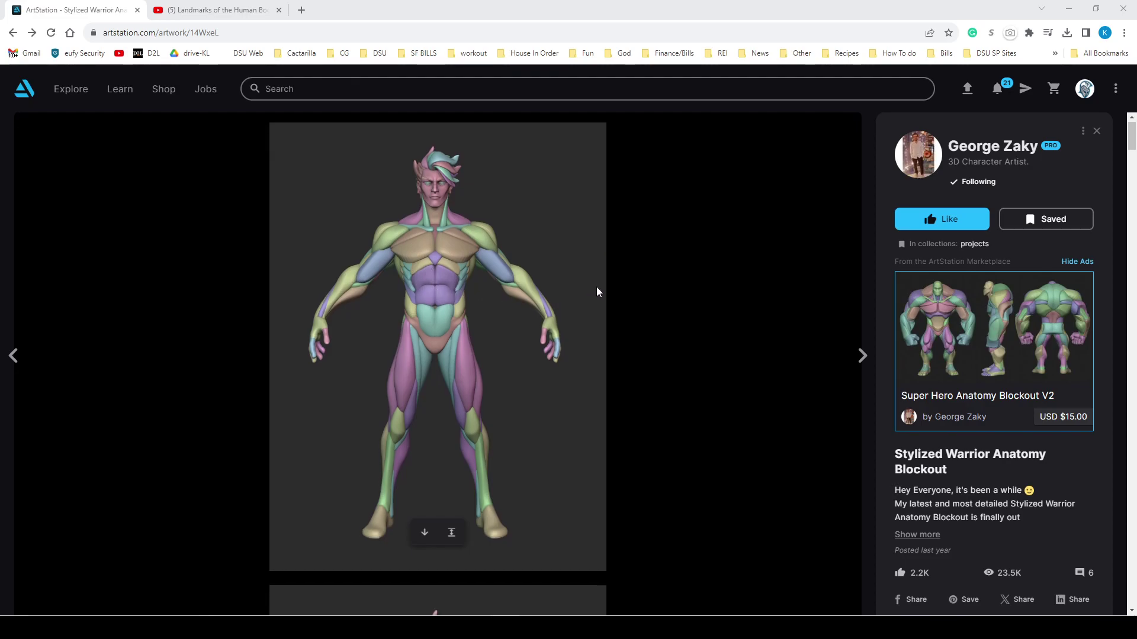
pyautogui.scroll(-6, 595, 291)
pyautogui.scroll(-8, 595, 308)
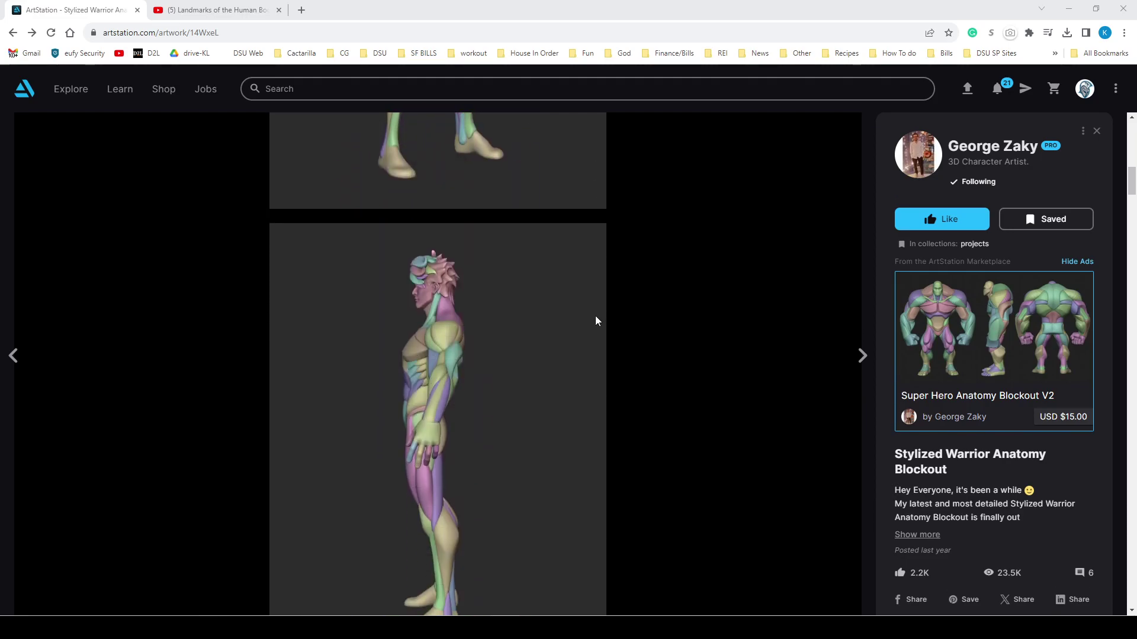
pyautogui.scroll(-9, 595, 319)
pyautogui.scroll(-8, 593, 309)
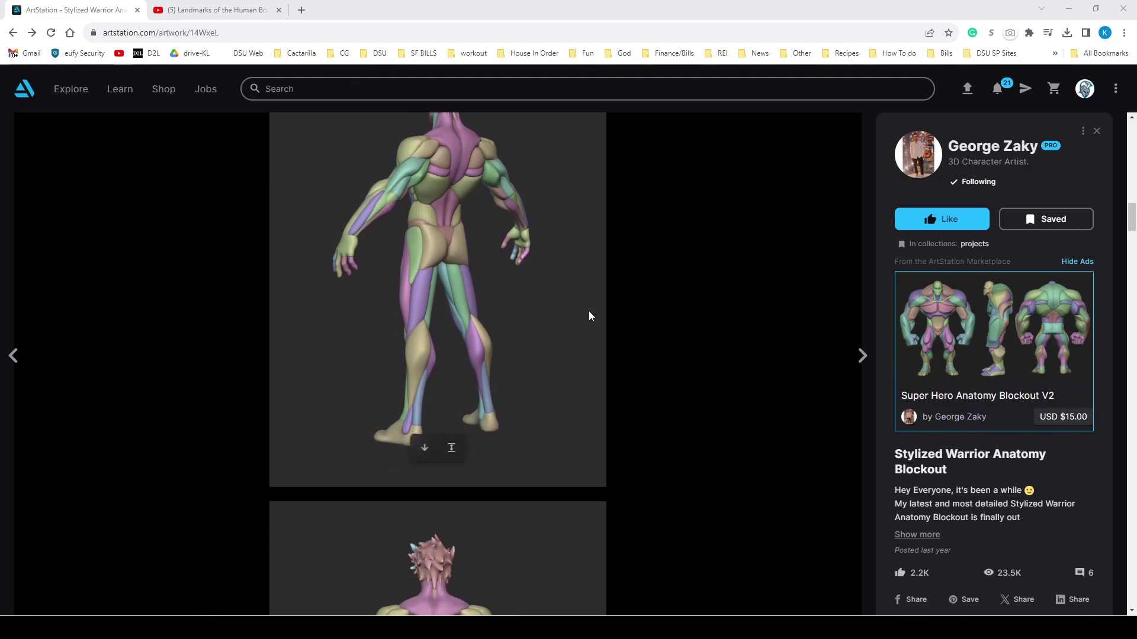
pyautogui.scroll(1, 531, 297)
pyautogui.scroll(12, 532, 304)
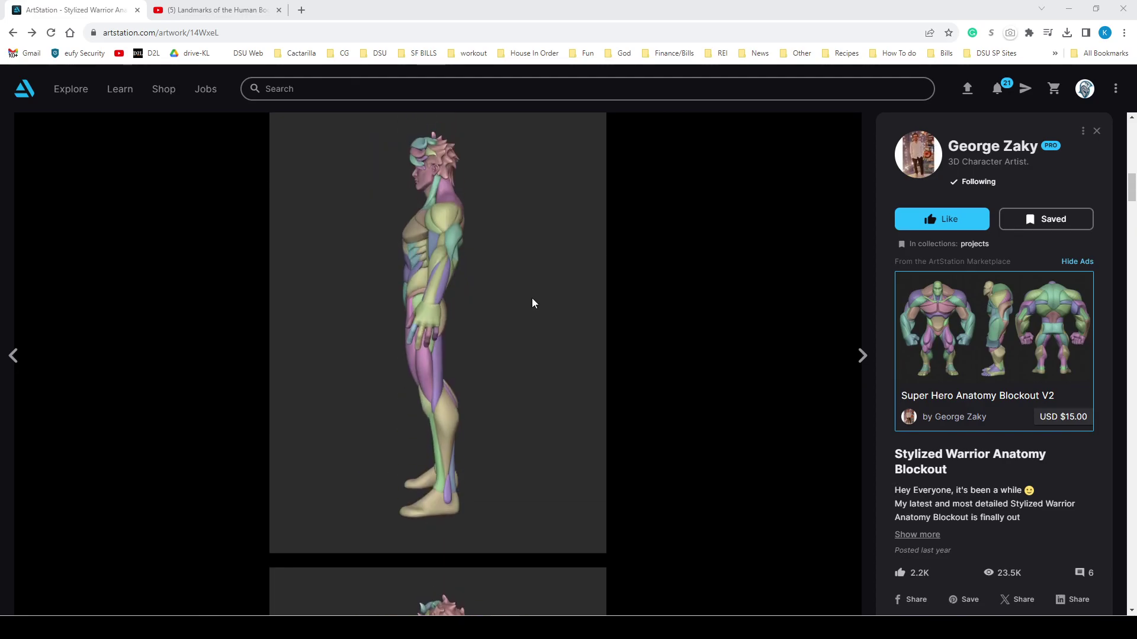
pyautogui.scroll(1, 532, 297)
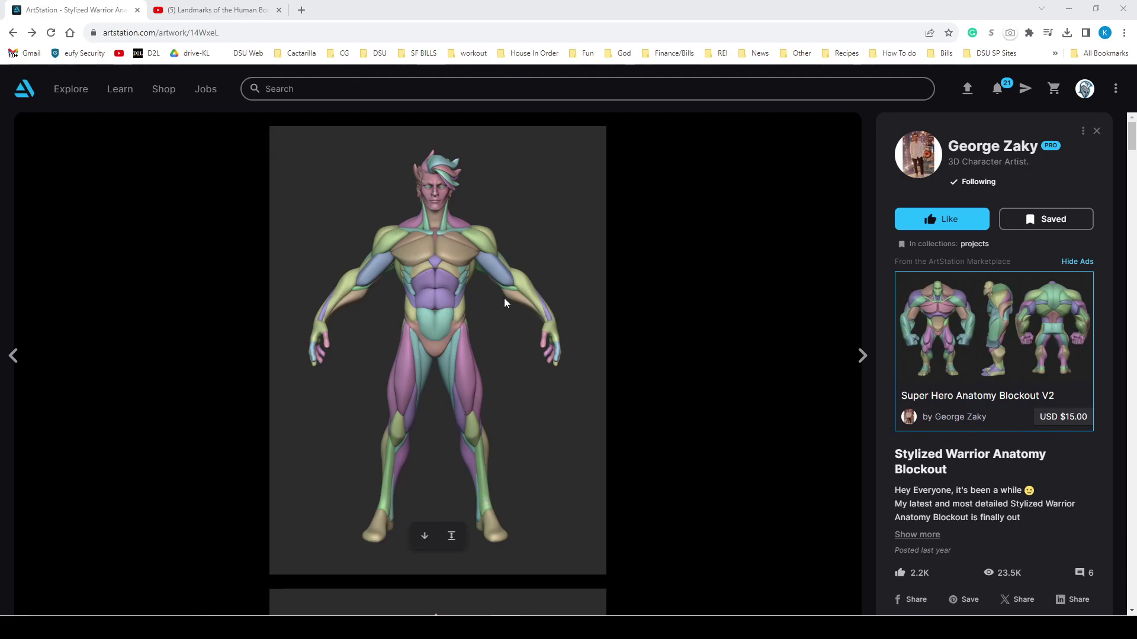
# Browse the artist's portfolio and view the Stylized Hero Anatomy Blockout v2 project, returning to the portfolio when done
pyautogui.moveTo(929, 339)
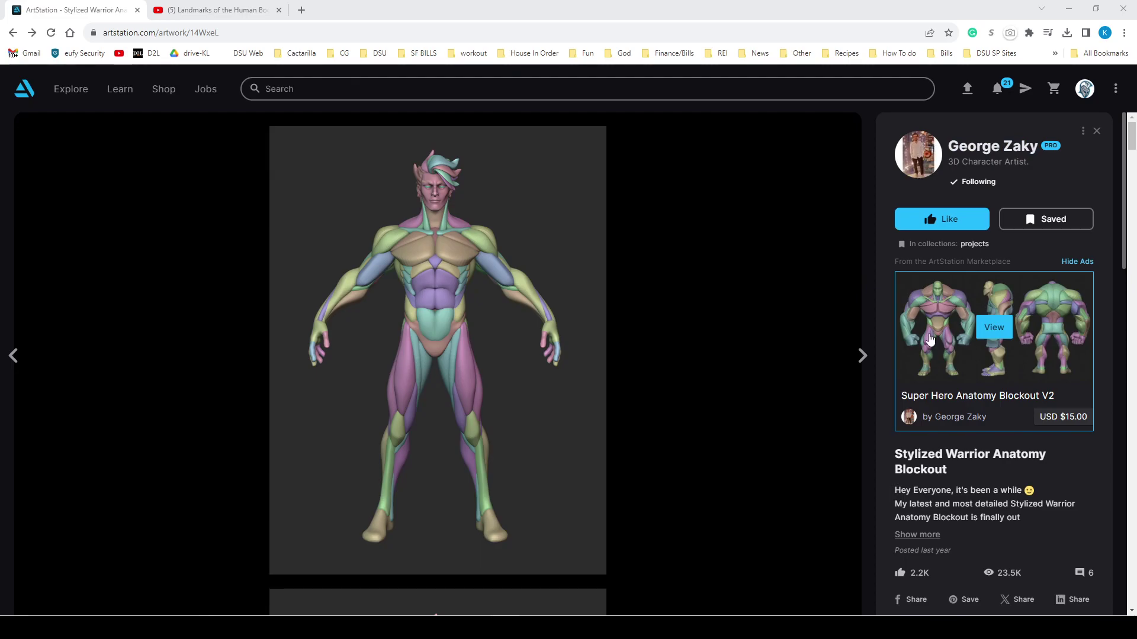
pyautogui.click(1006, 152)
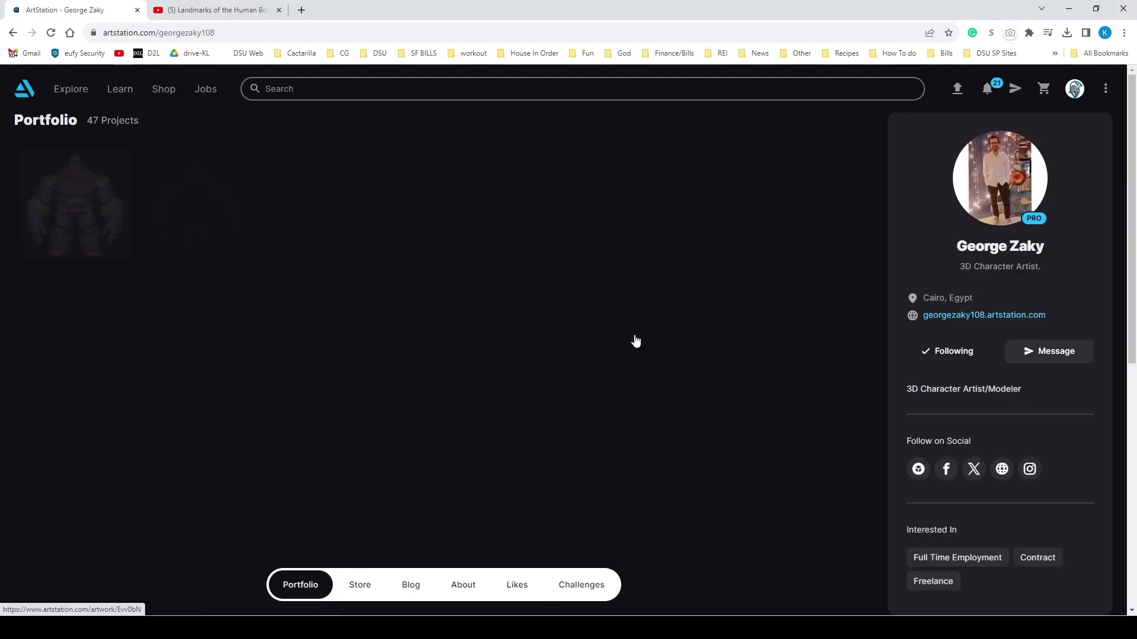
pyautogui.scroll(-3, 632, 482)
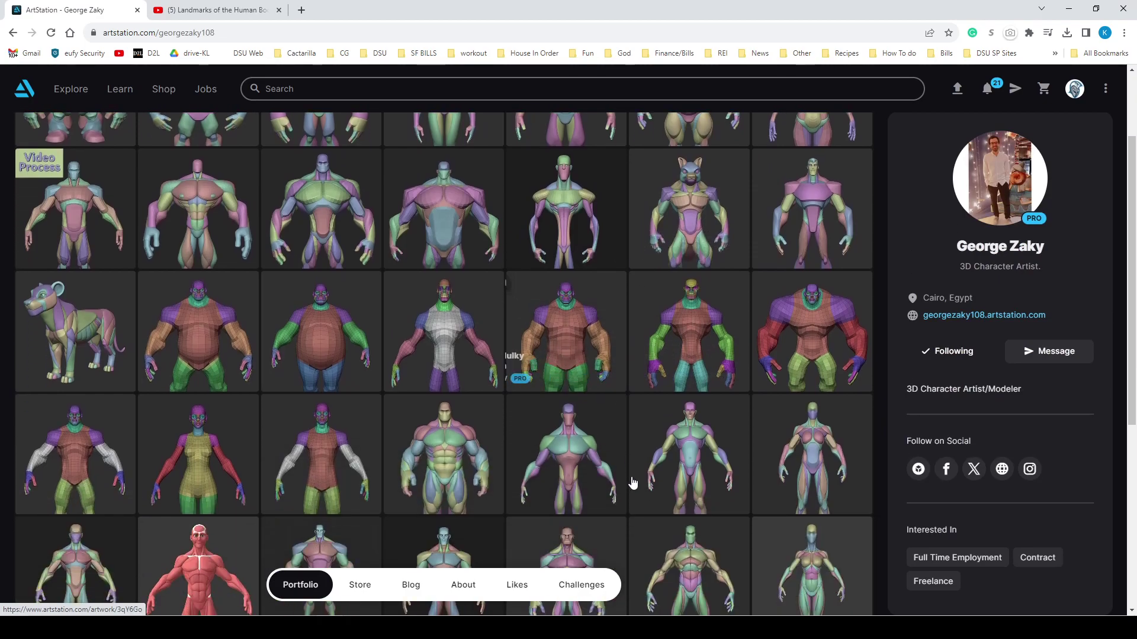
pyautogui.scroll(-5, 632, 482)
pyautogui.click(483, 465)
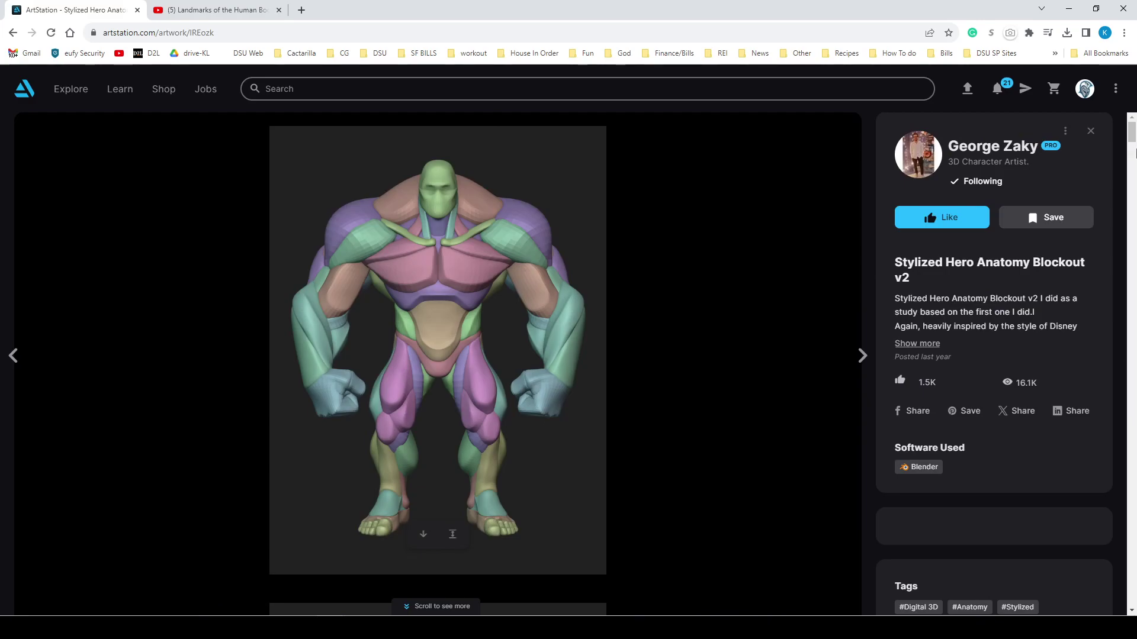
pyautogui.click(1091, 131)
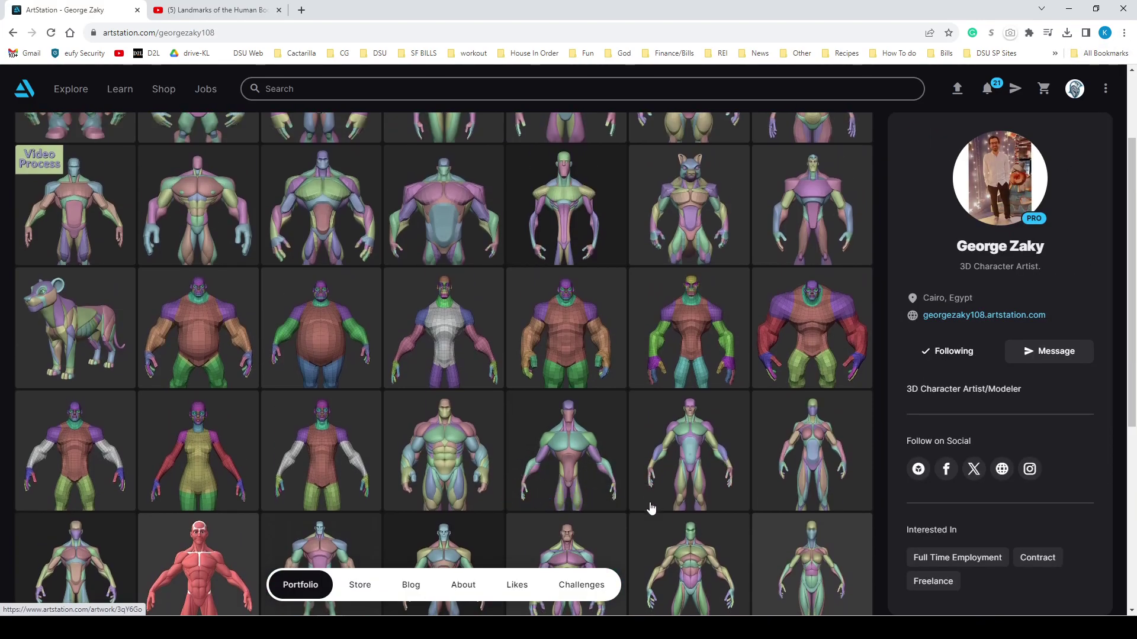
# View the Stylized Heroine Anatomy Blockout project from the portfolio, close it and browse the remaining projects
pyautogui.scroll(-2, 649, 508)
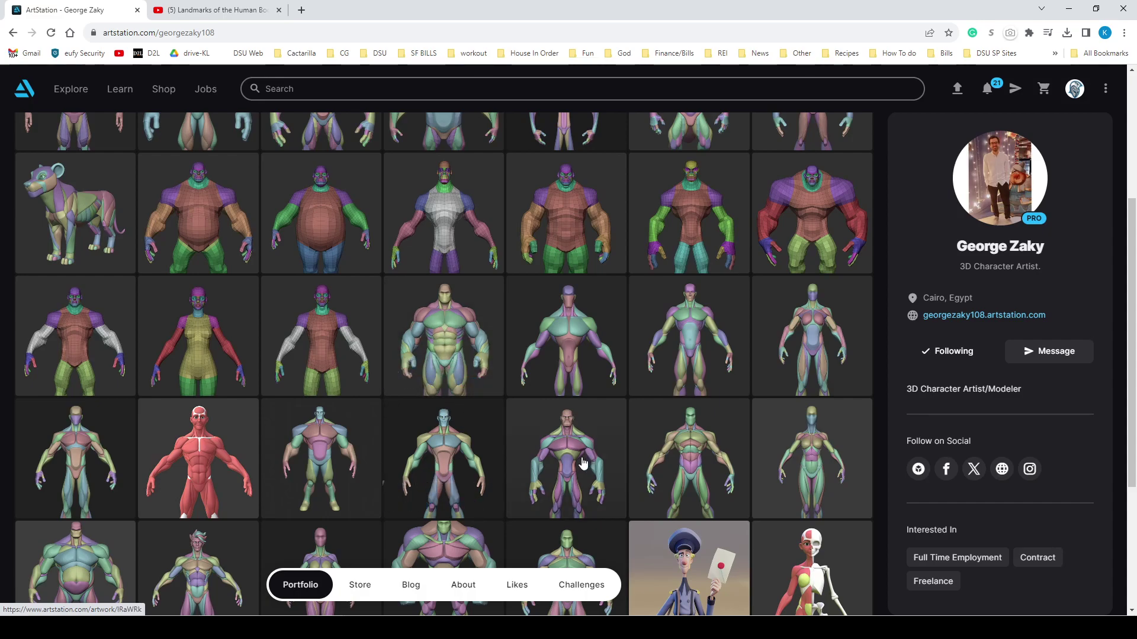
pyautogui.scroll(-2, 550, 438)
pyautogui.click(814, 342)
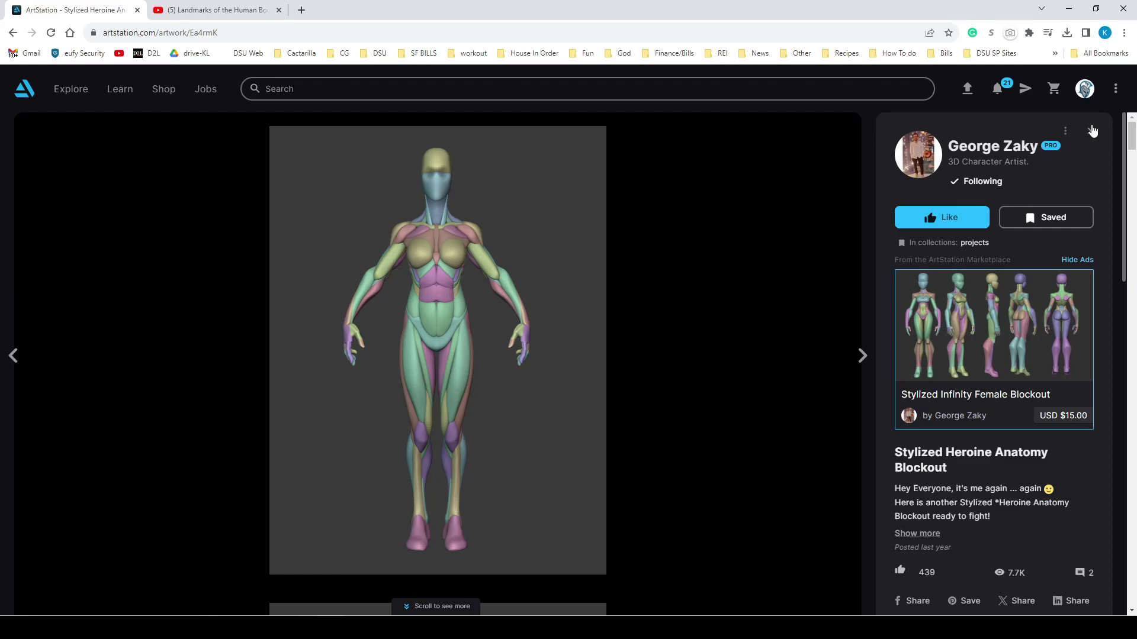
pyautogui.click(1090, 131)
pyautogui.scroll(4, 571, 363)
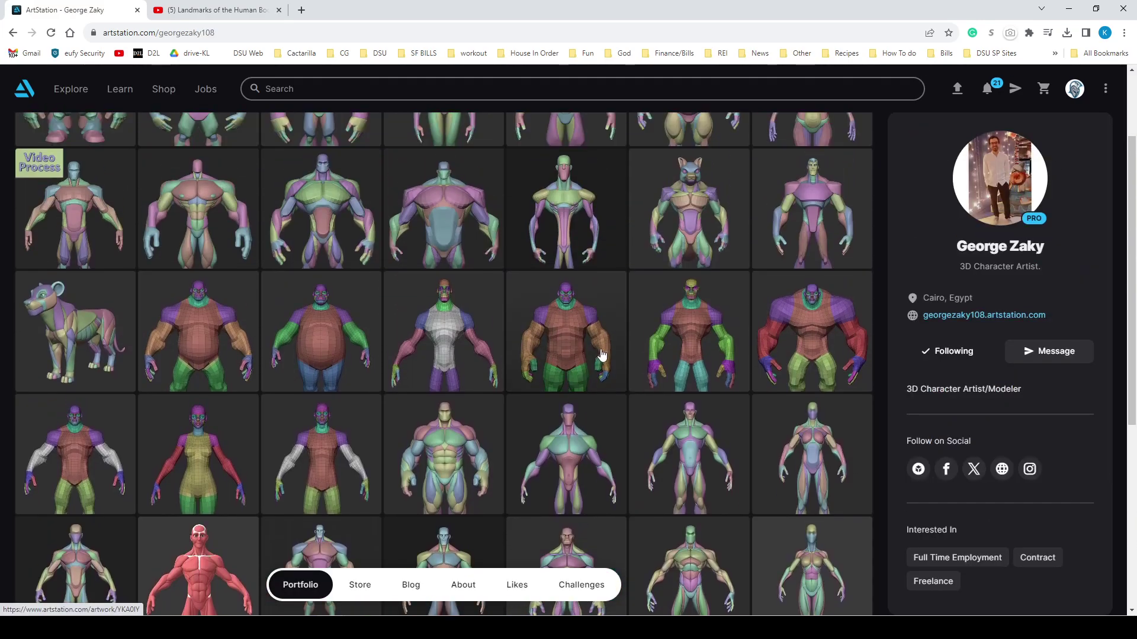
pyautogui.scroll(-4, 592, 358)
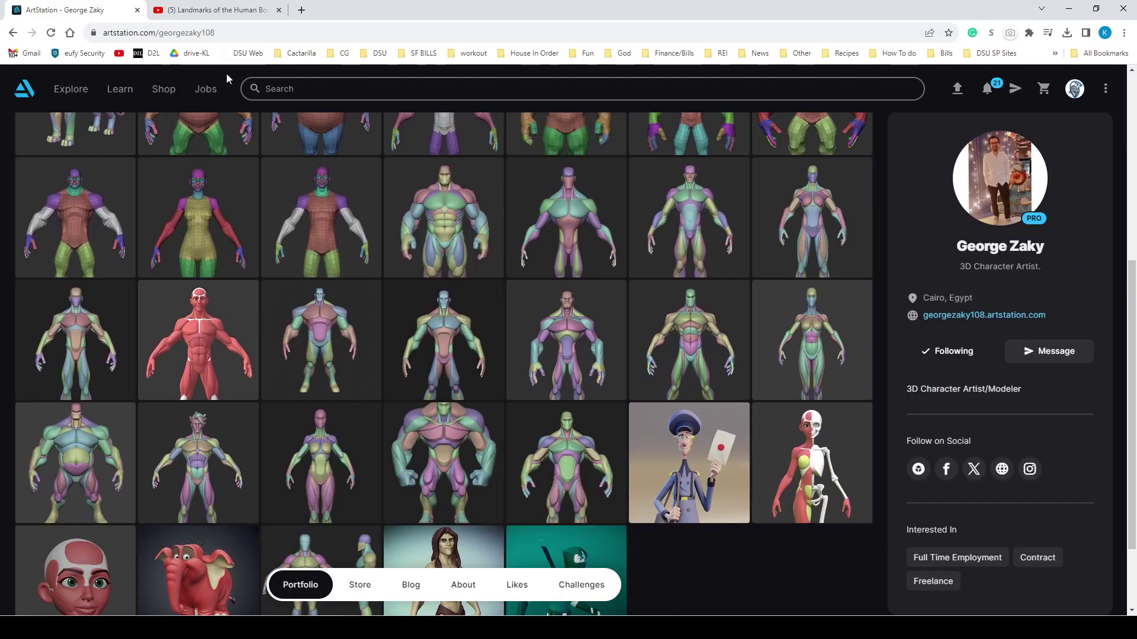
# Go back to the Stylized Warrior Anatomy Blockout page and review its front, three-quarter and side images
pyautogui.click(14, 34)
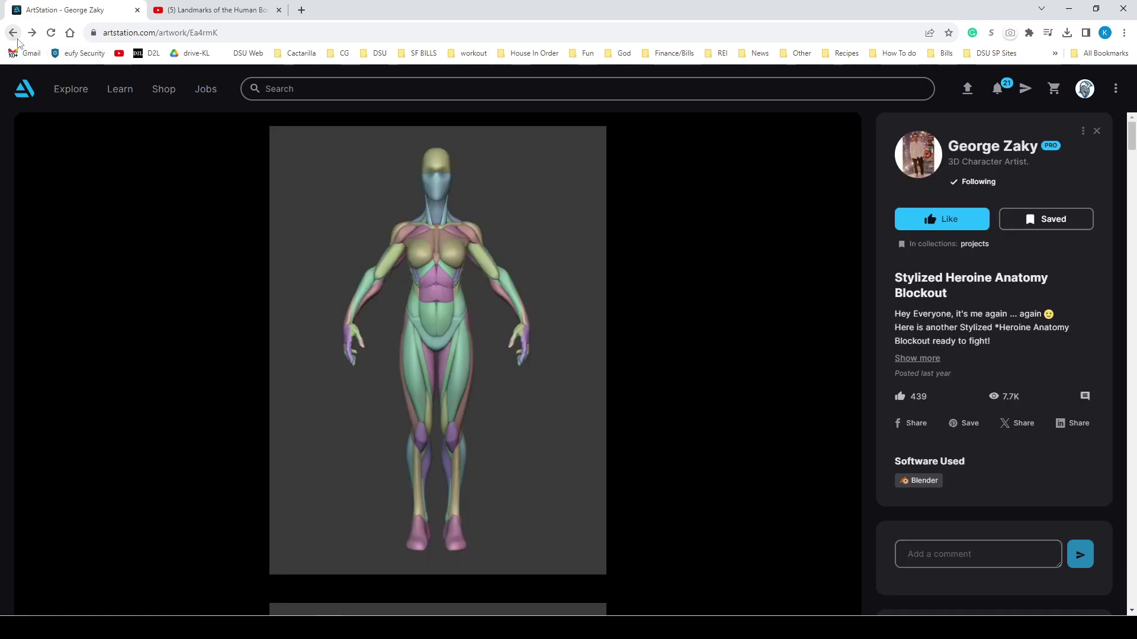
pyautogui.click(14, 33)
pyautogui.click(14, 33)
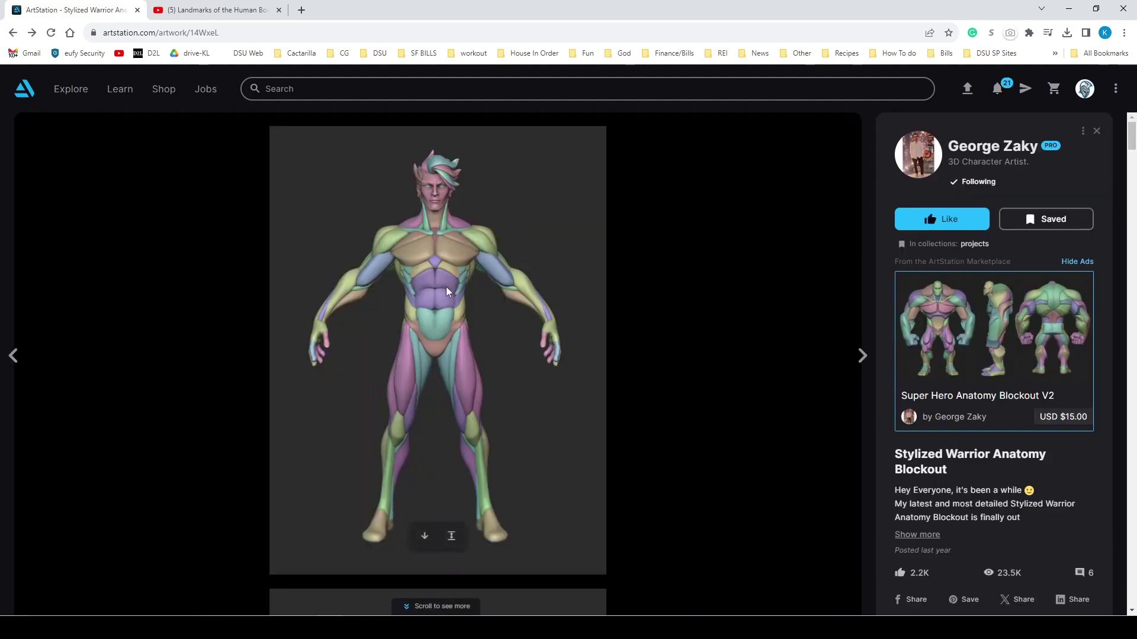
pyautogui.scroll(-10, 494, 383)
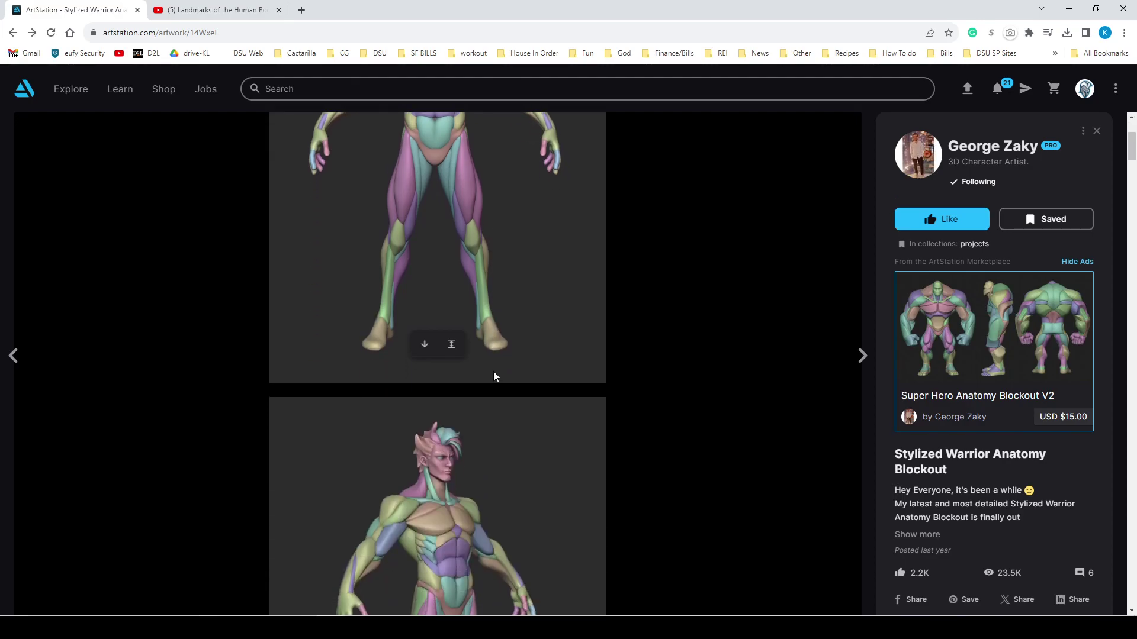
pyautogui.scroll(-3, 474, 373)
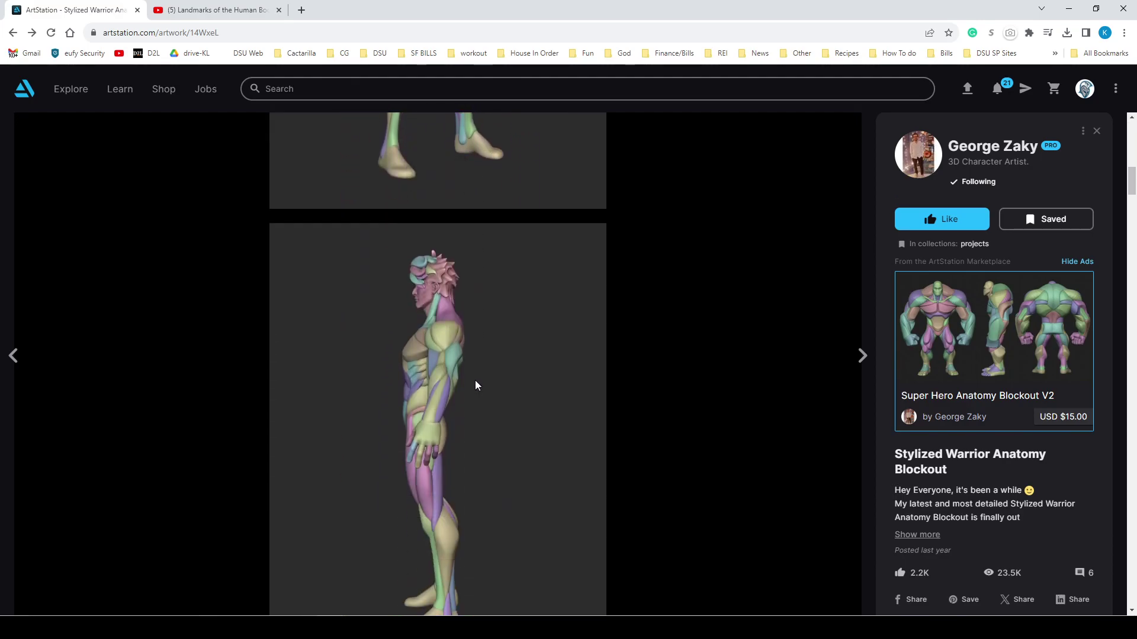
pyautogui.scroll(4, 477, 380)
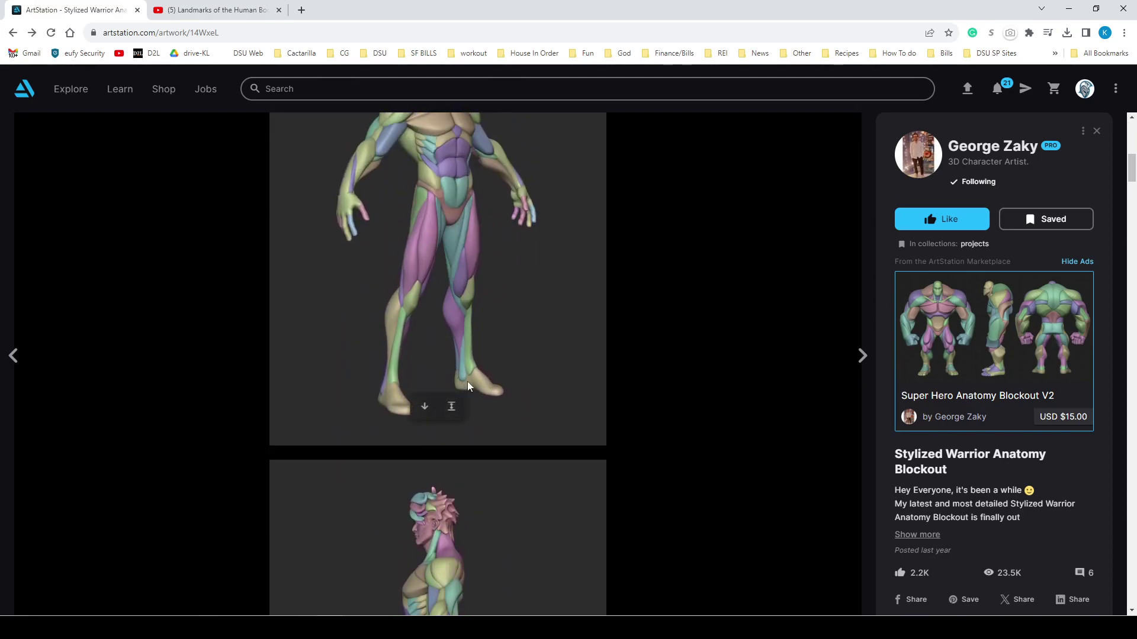
pyautogui.scroll(-2, 467, 382)
pyautogui.scroll(4, 541, 301)
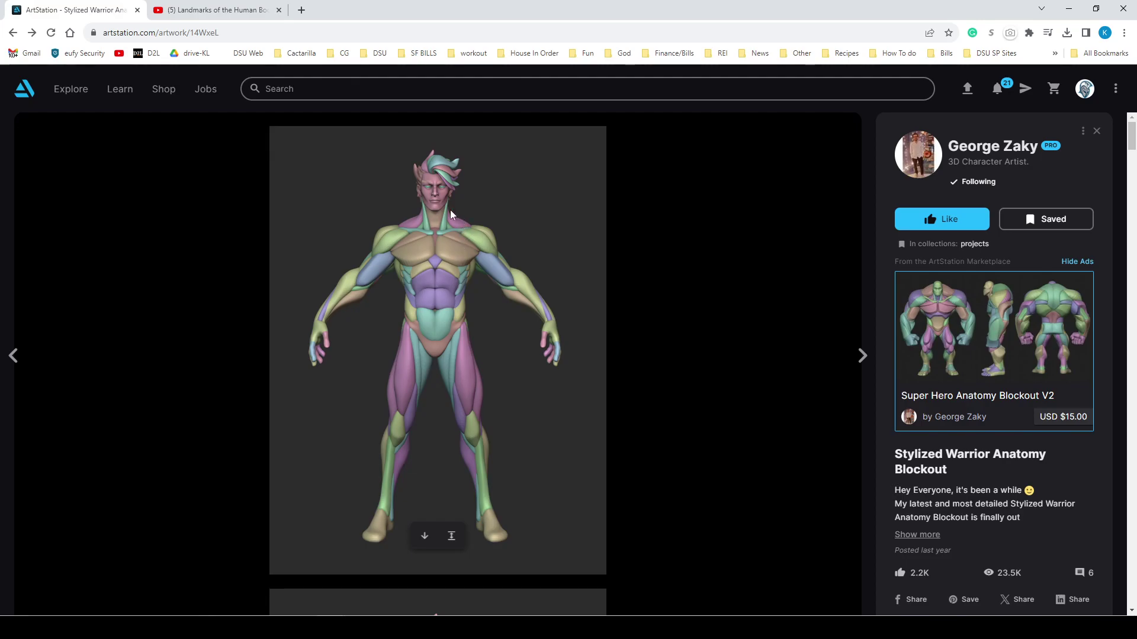
# Check the save options for the warrior's front image, dismiss them and review the blockout's images from front to back
pyautogui.rightClick(414, 237)
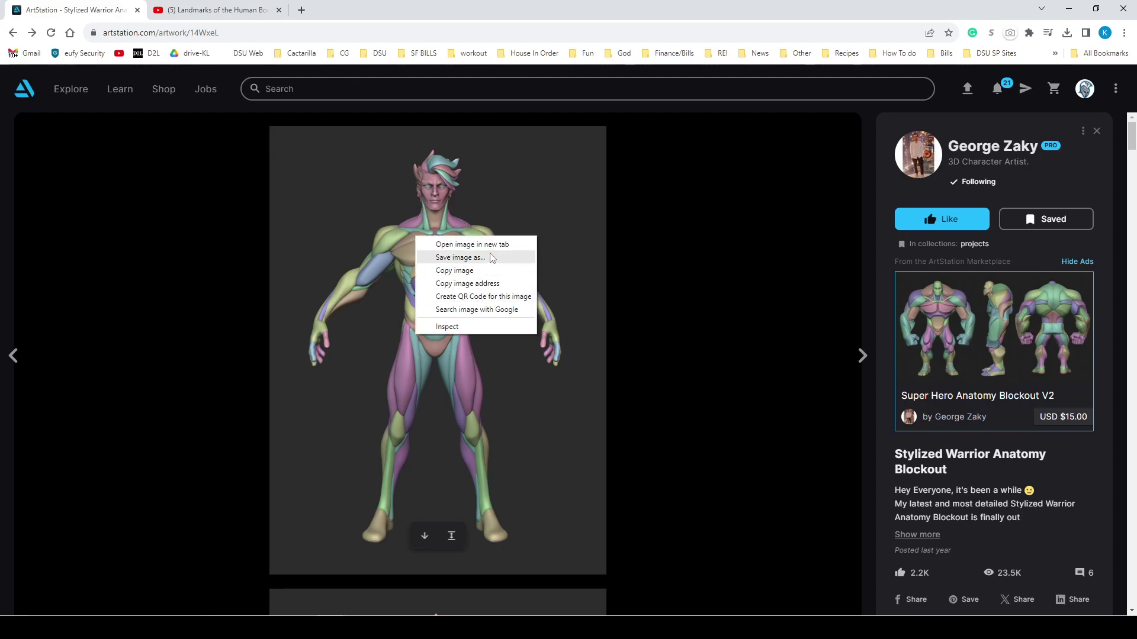
pyautogui.click(673, 282)
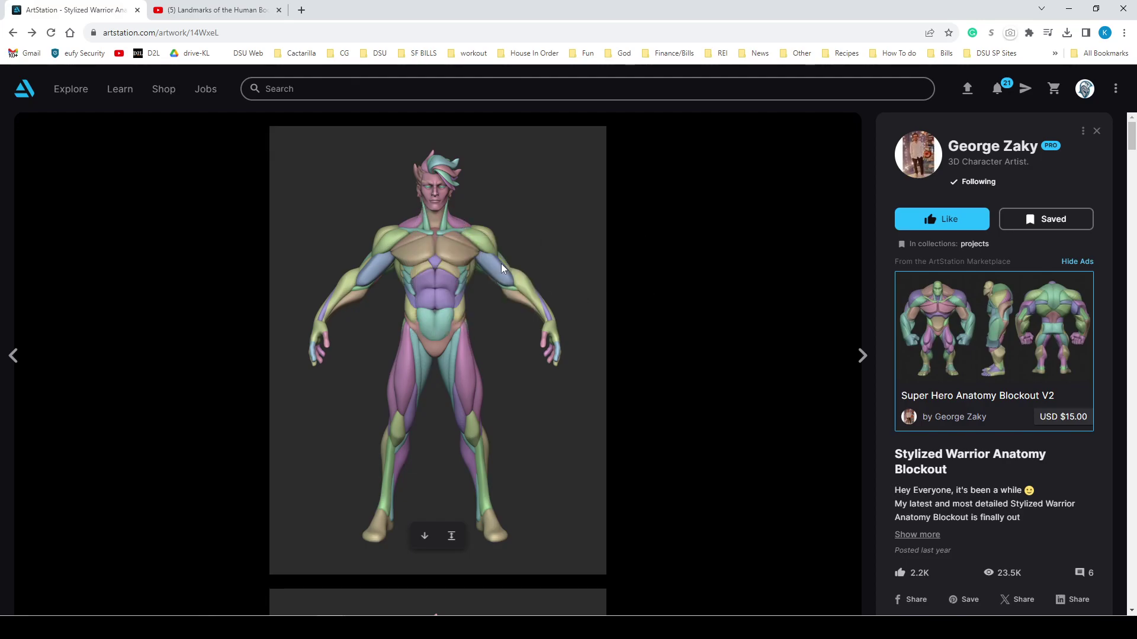
pyautogui.scroll(-8, 479, 336)
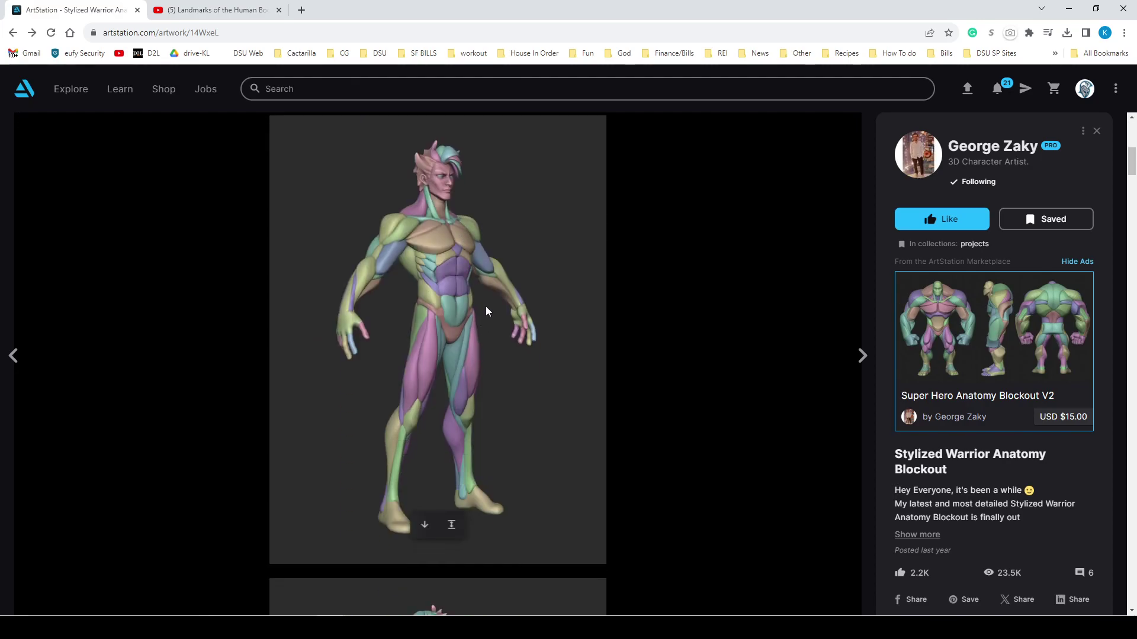
pyautogui.scroll(-15, 484, 272)
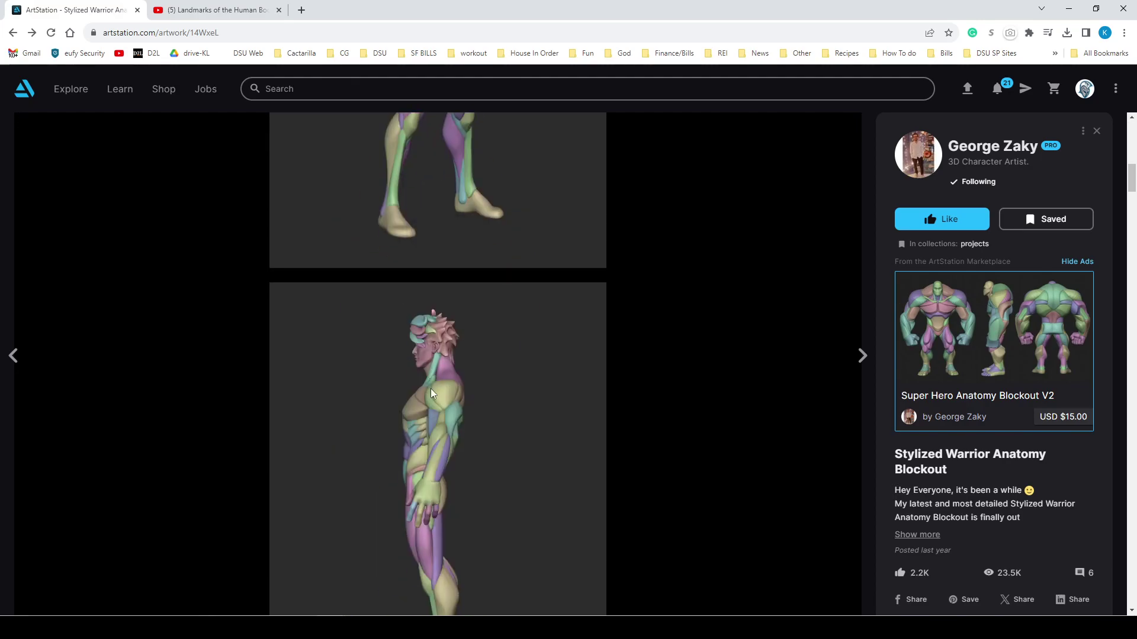
pyautogui.scroll(-10, 474, 407)
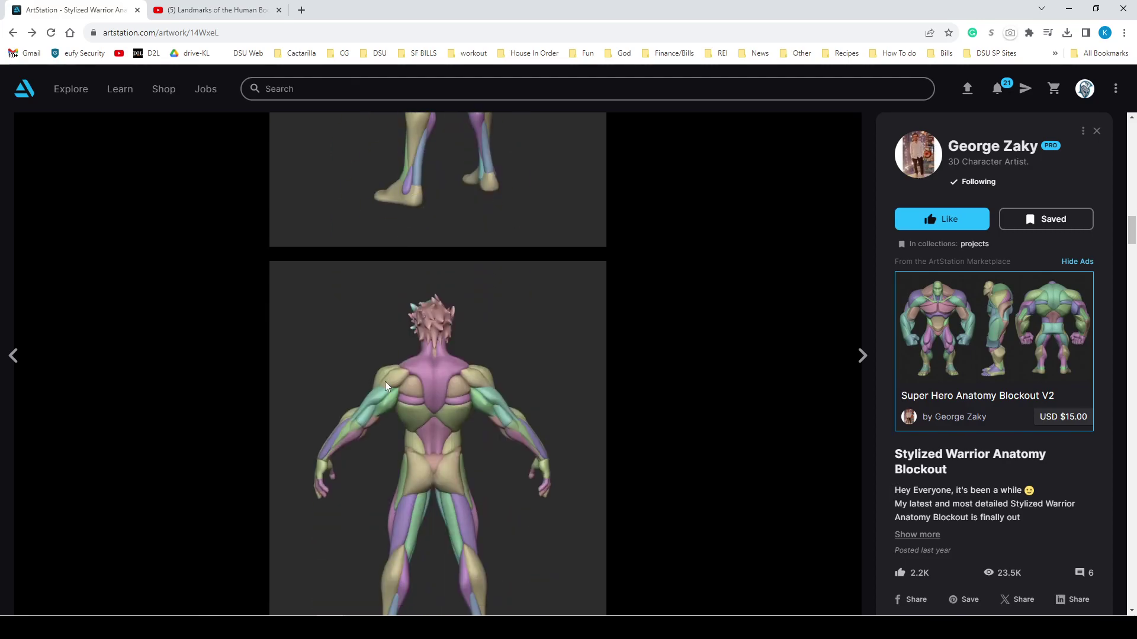
pyautogui.scroll(1, 569, 375)
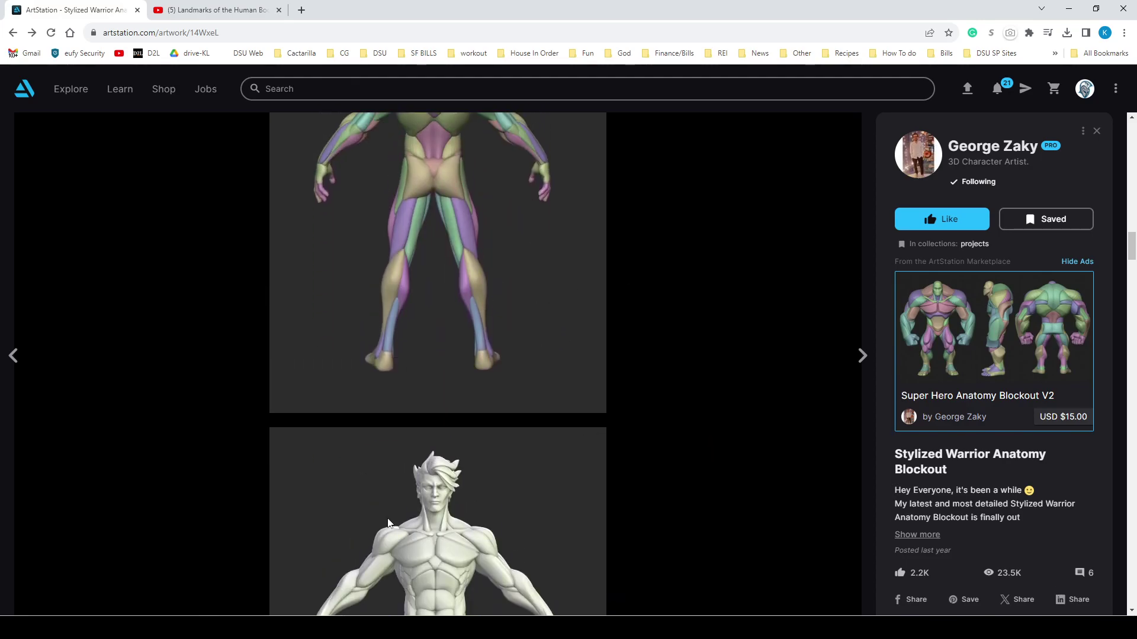
pyautogui.scroll(15, 535, 513)
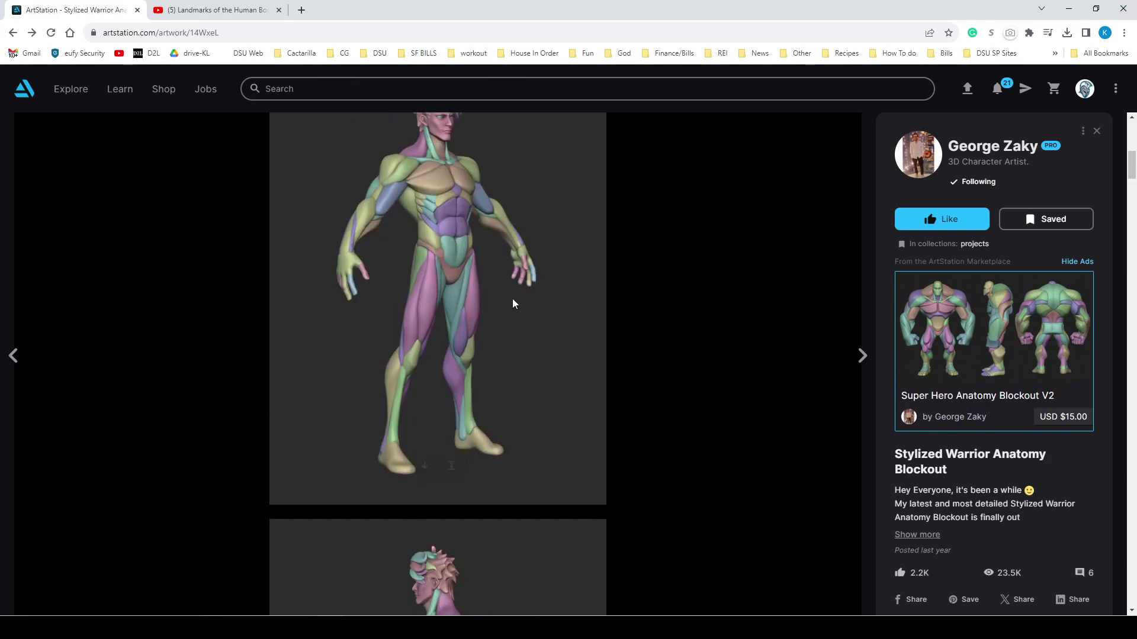
pyautogui.scroll(5, 513, 298)
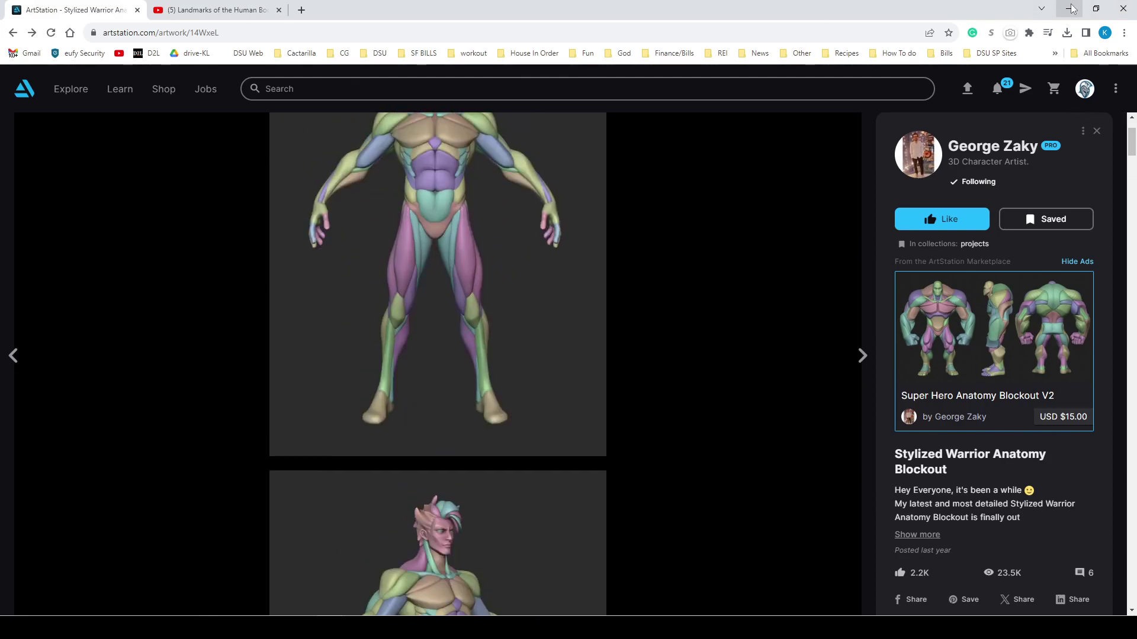
pyautogui.scroll(2, 545, 435)
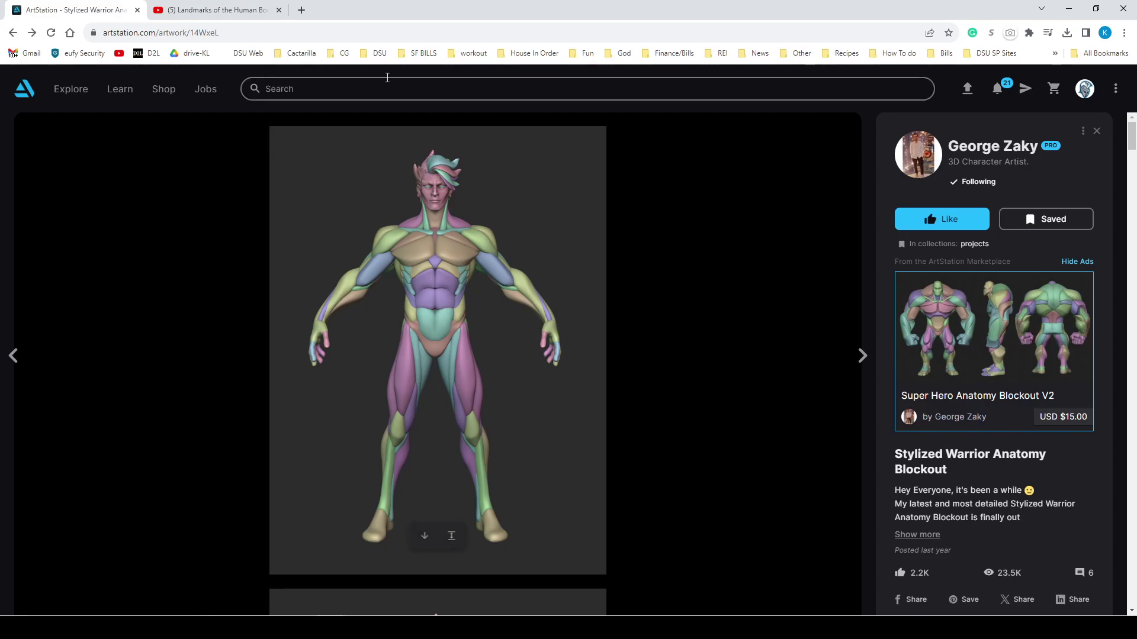
# Show the YouTube video "Landmarks of the Human Body" and return to the Stylized Warrior artwork
pyautogui.click(211, 7)
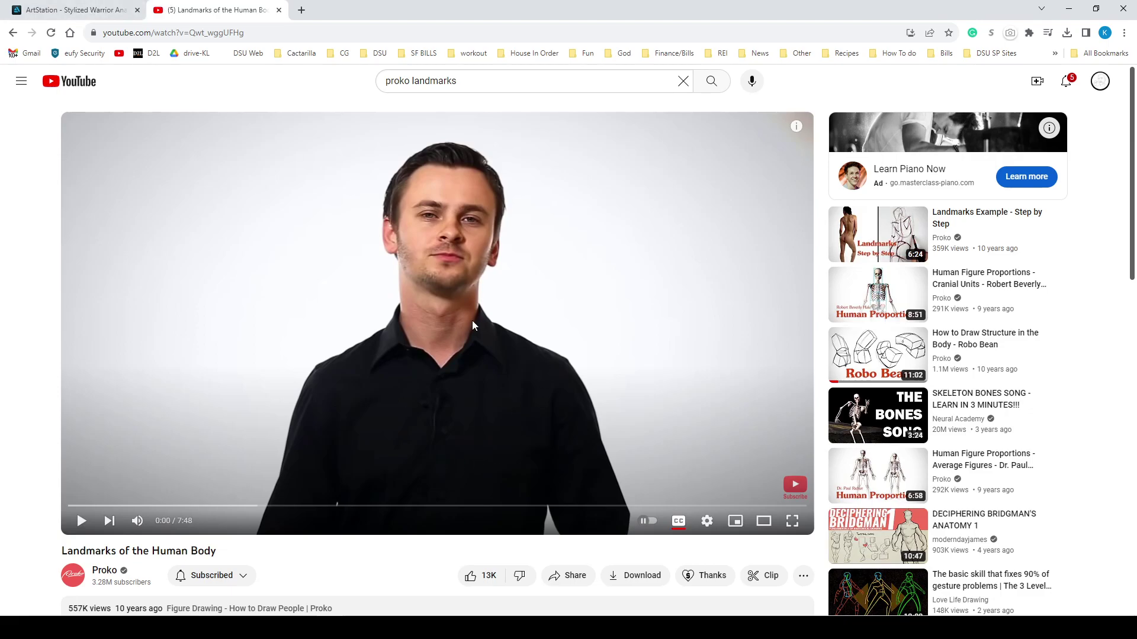
pyautogui.click(135, 10)
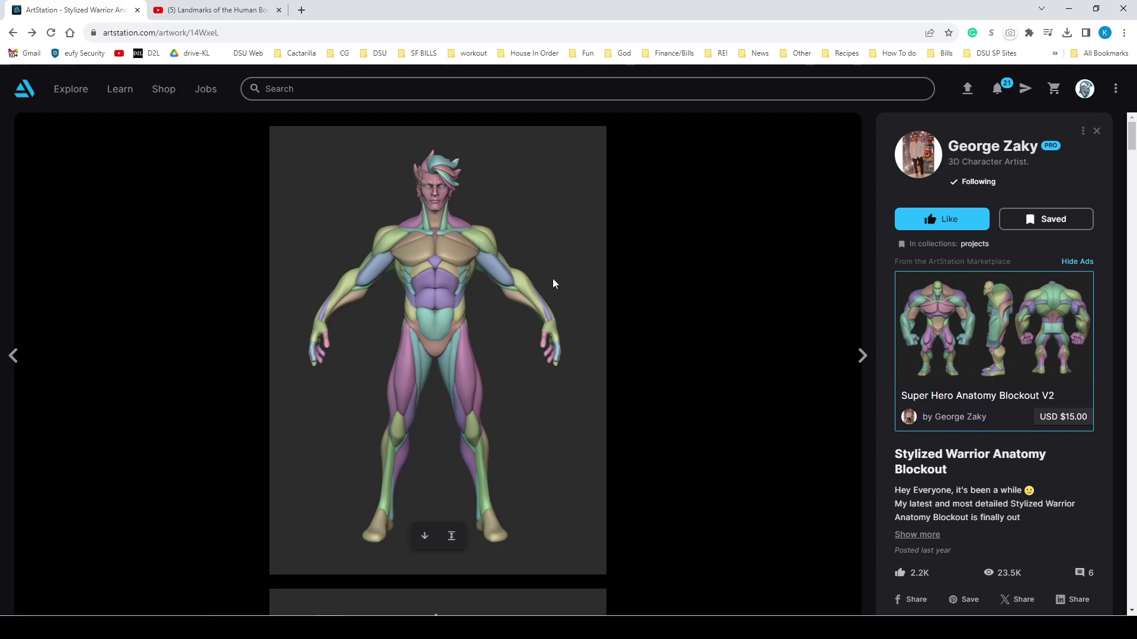
pyautogui.hotkey('ctrl', 'Tab')
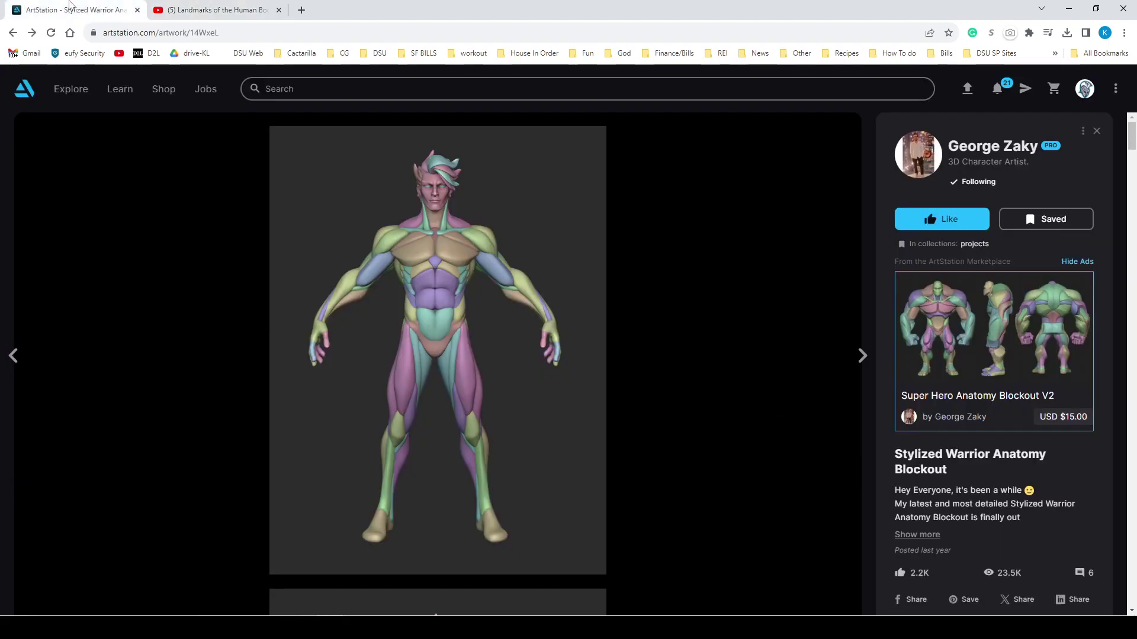
pyautogui.click(71, 10)
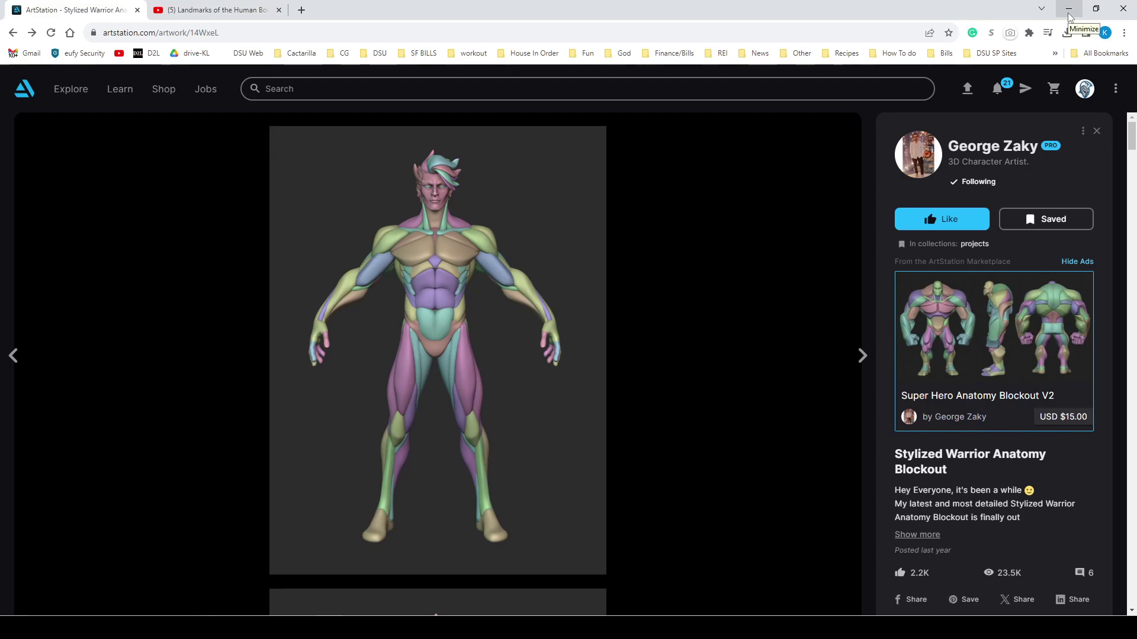
# Switch to ZBrush and dock the Texture palette beside the canvas with its Image Plane settings in view
pyautogui.moveTo(969, 628)
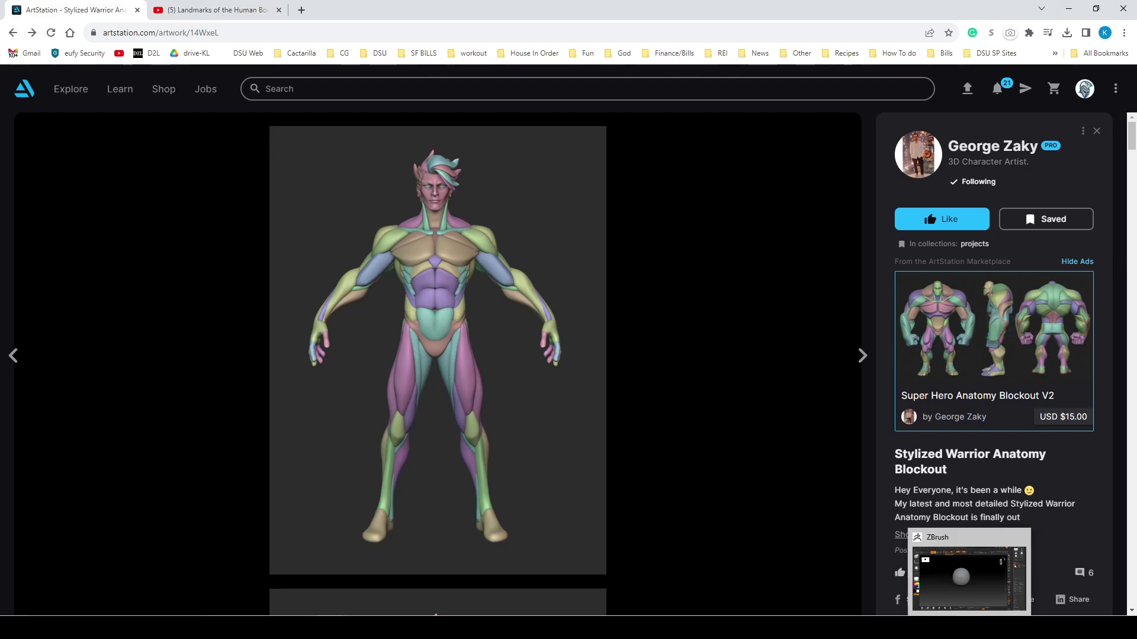
pyautogui.click(976, 587)
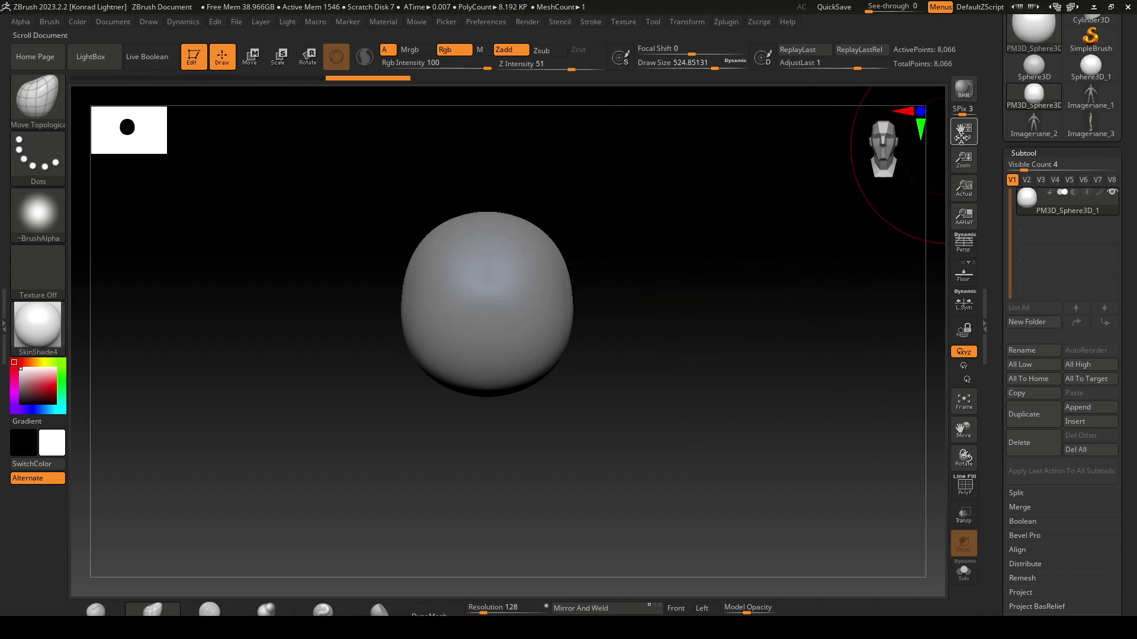
pyautogui.moveTo(987, 135); pyautogui.dragTo(988, 249)
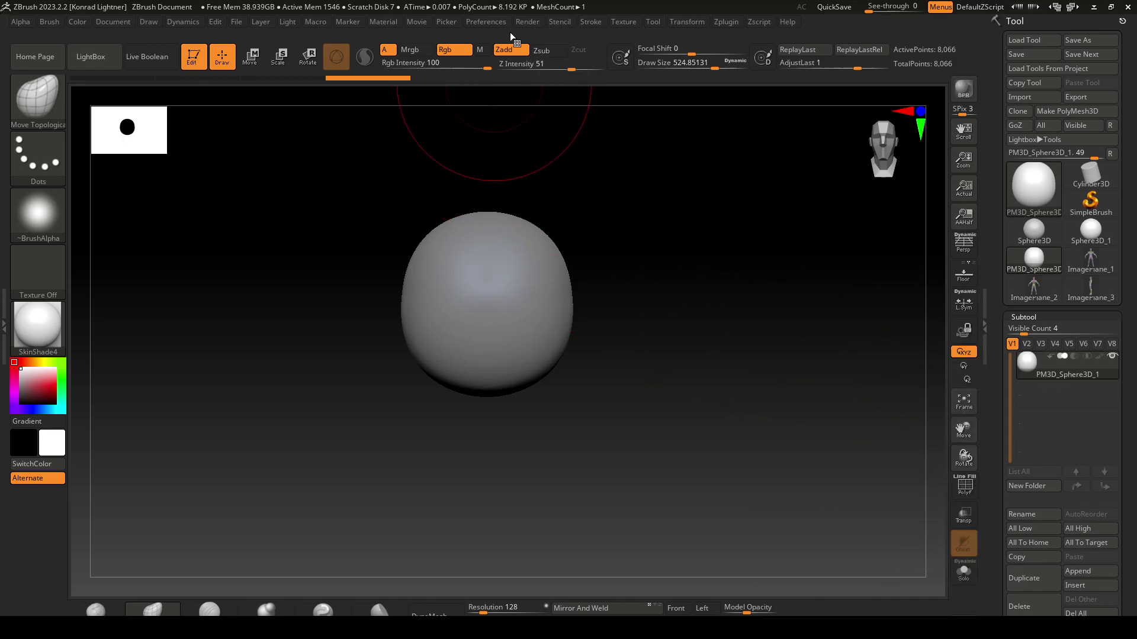
pyautogui.click(616, 24)
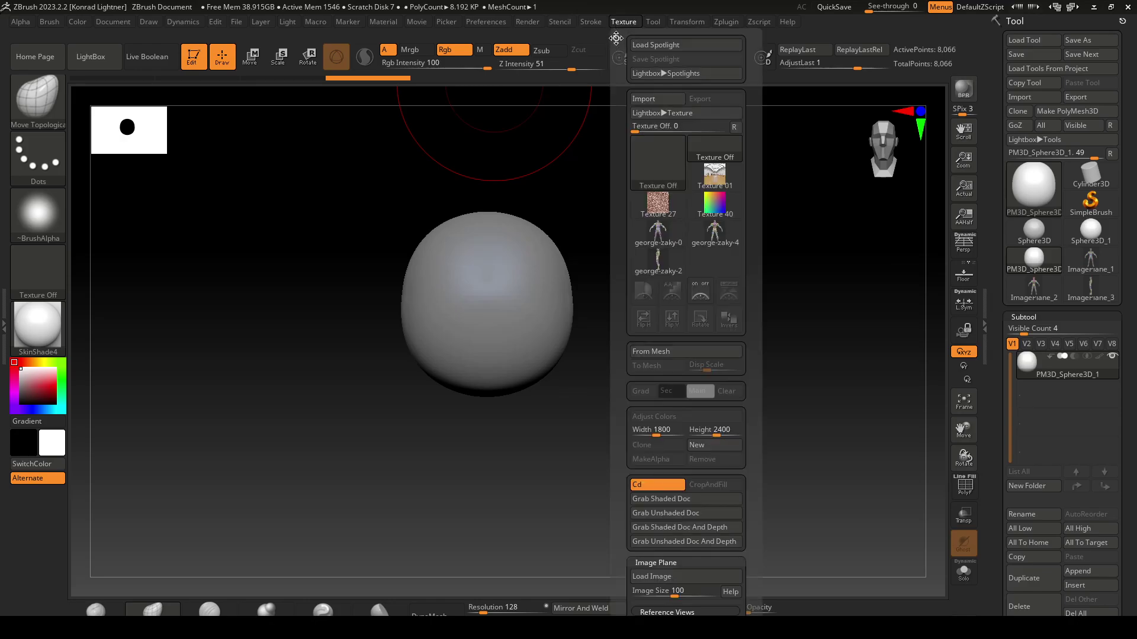
pyautogui.click(616, 38)
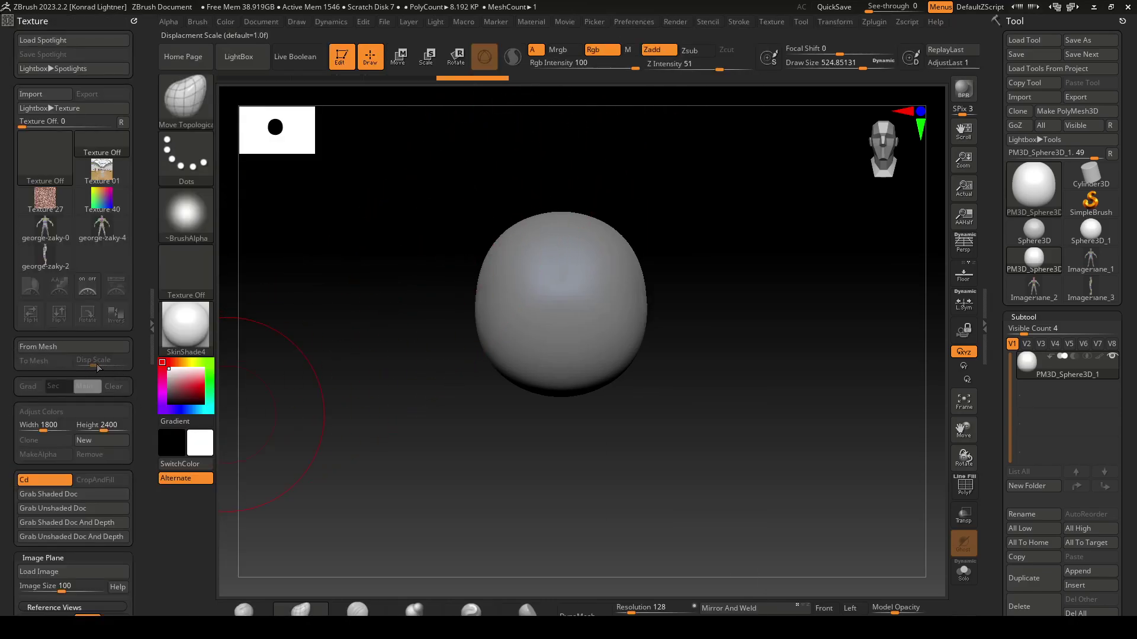
pyautogui.moveTo(138, 385); pyautogui.dragTo(126, 327)
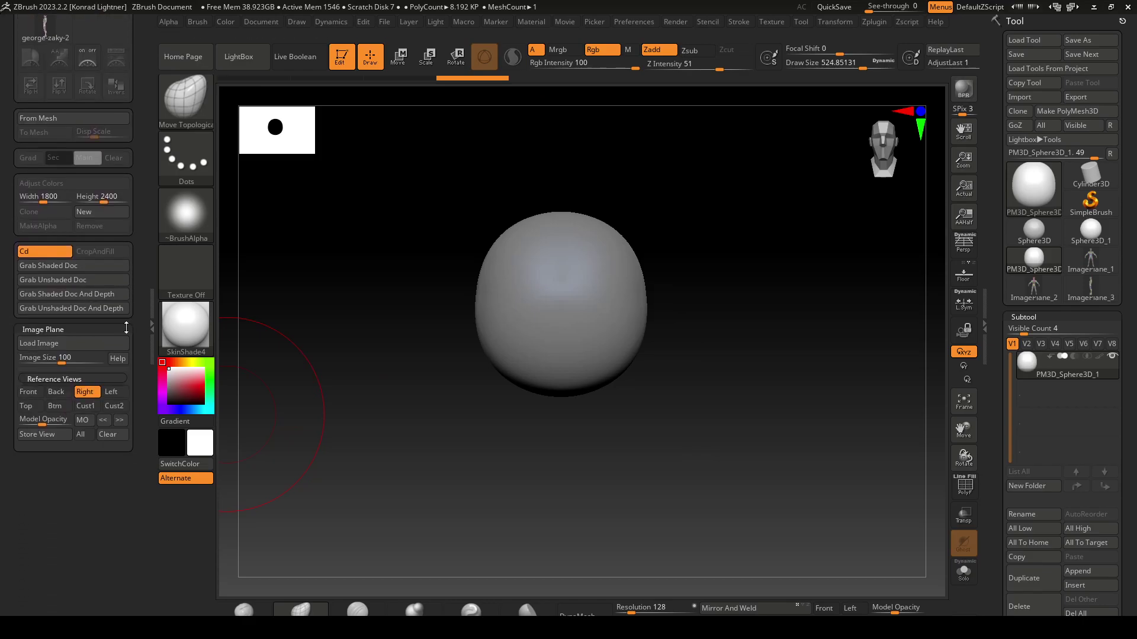
pyautogui.click(94, 344)
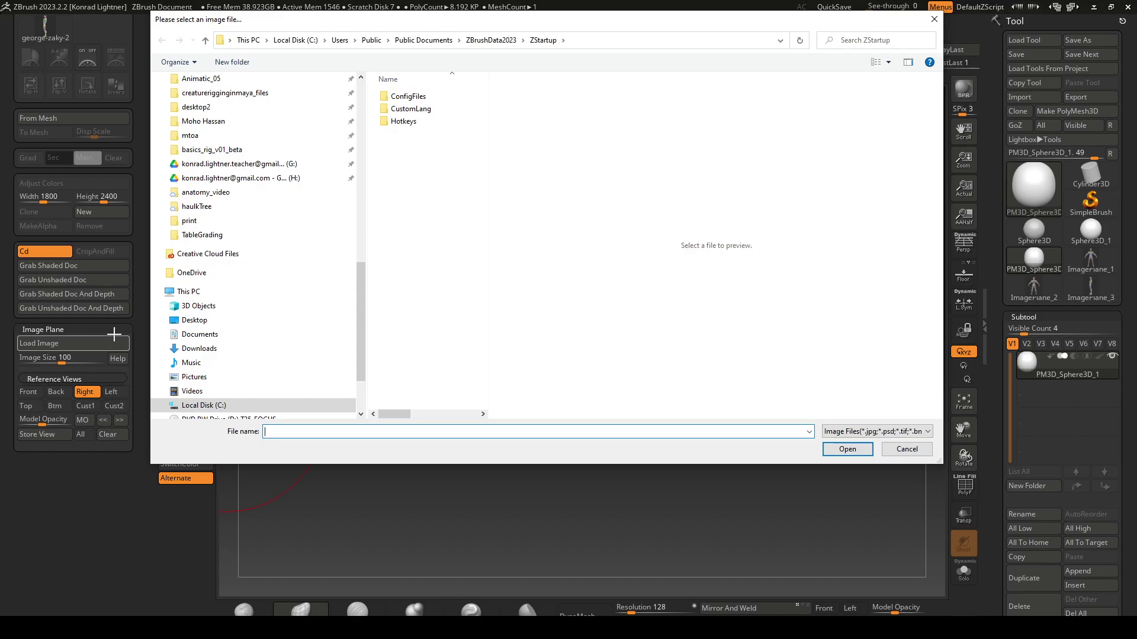
pyautogui.click(906, 448)
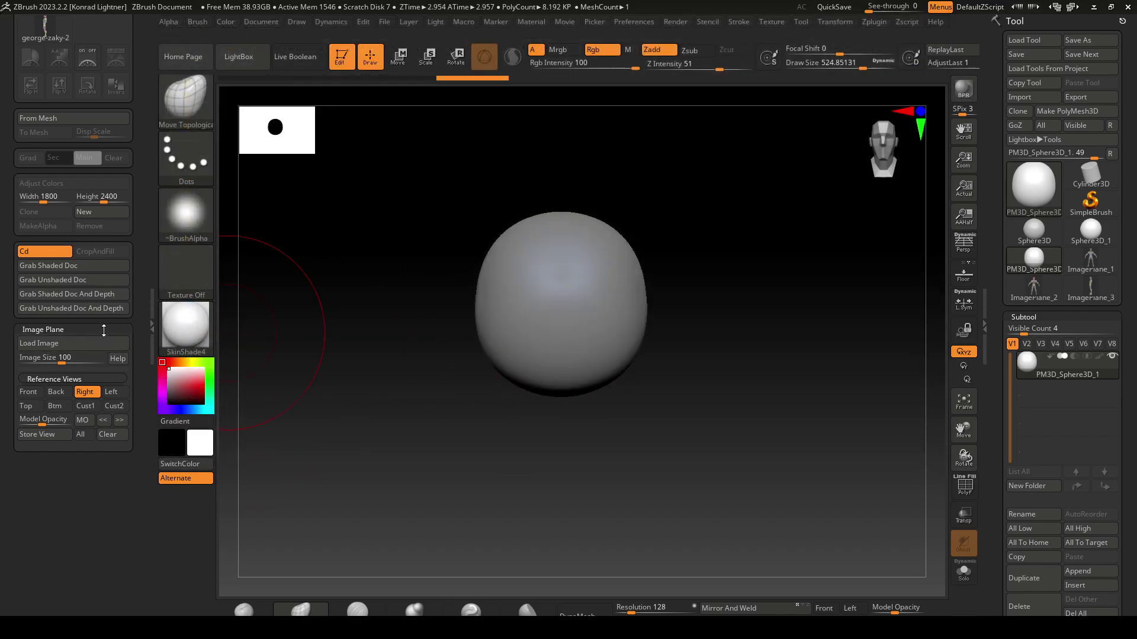
pyautogui.click(34, 329)
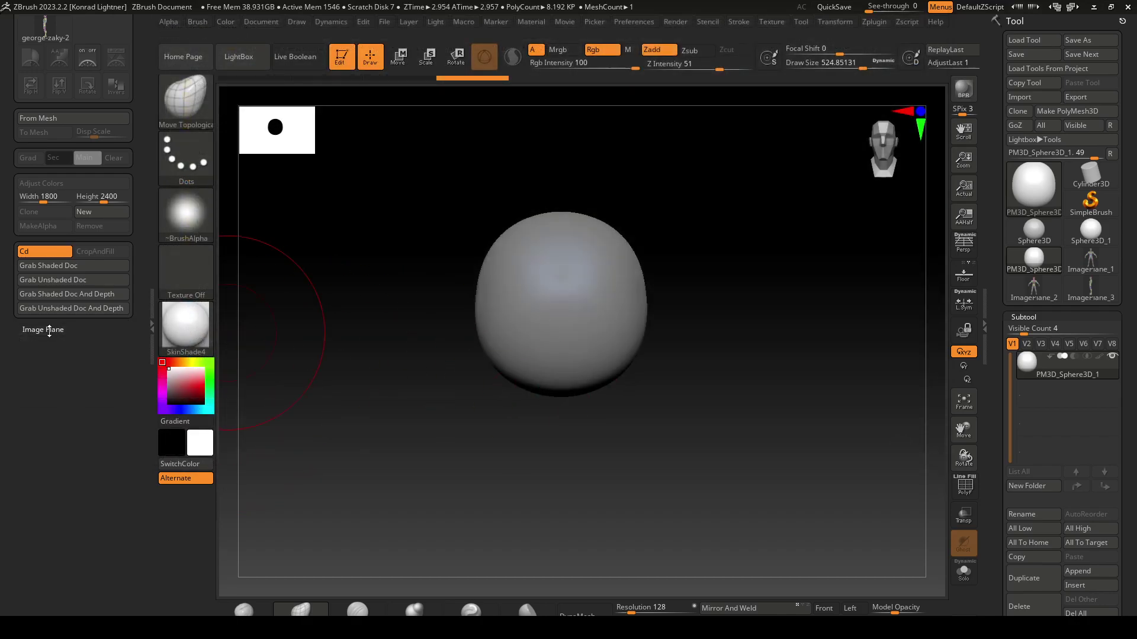
pyautogui.click(49, 330)
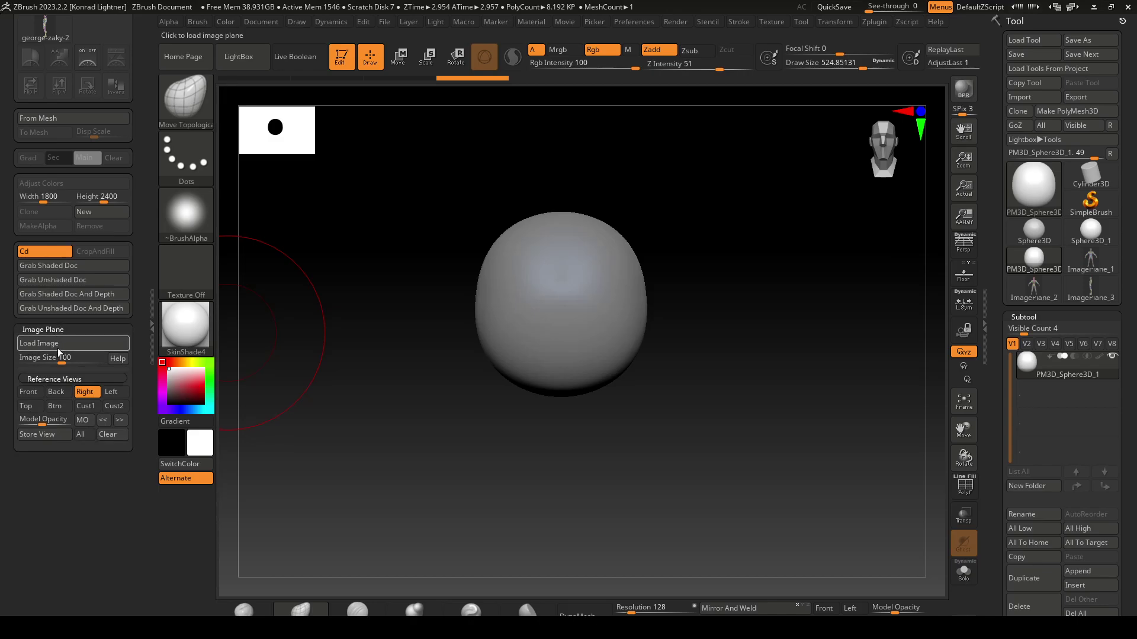
pyautogui.click(53, 380)
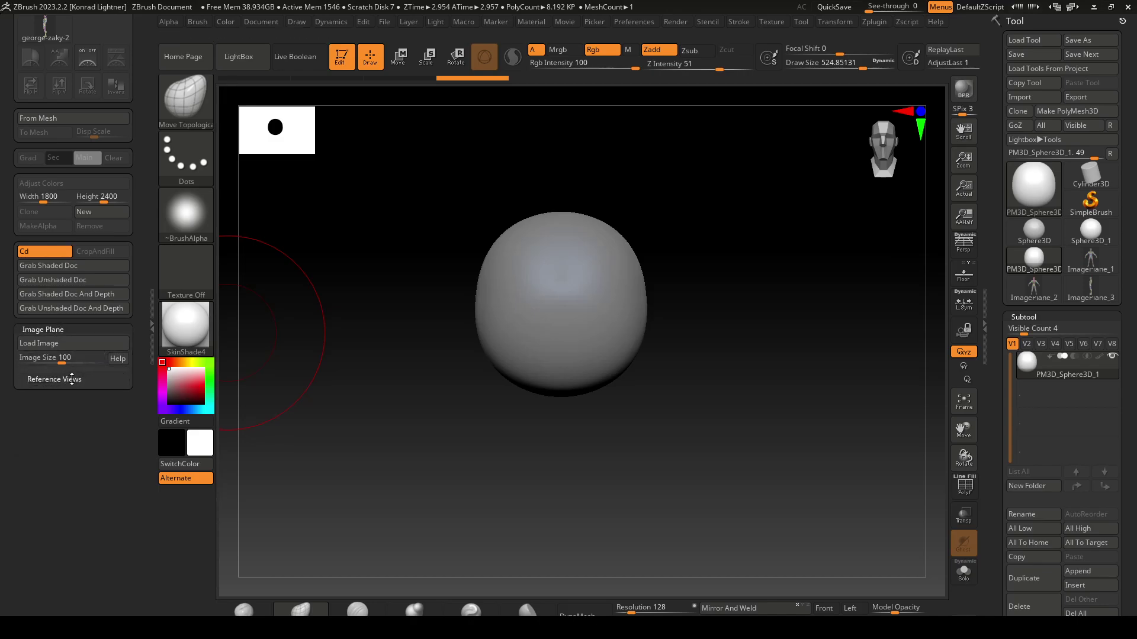
pyautogui.click(72, 379)
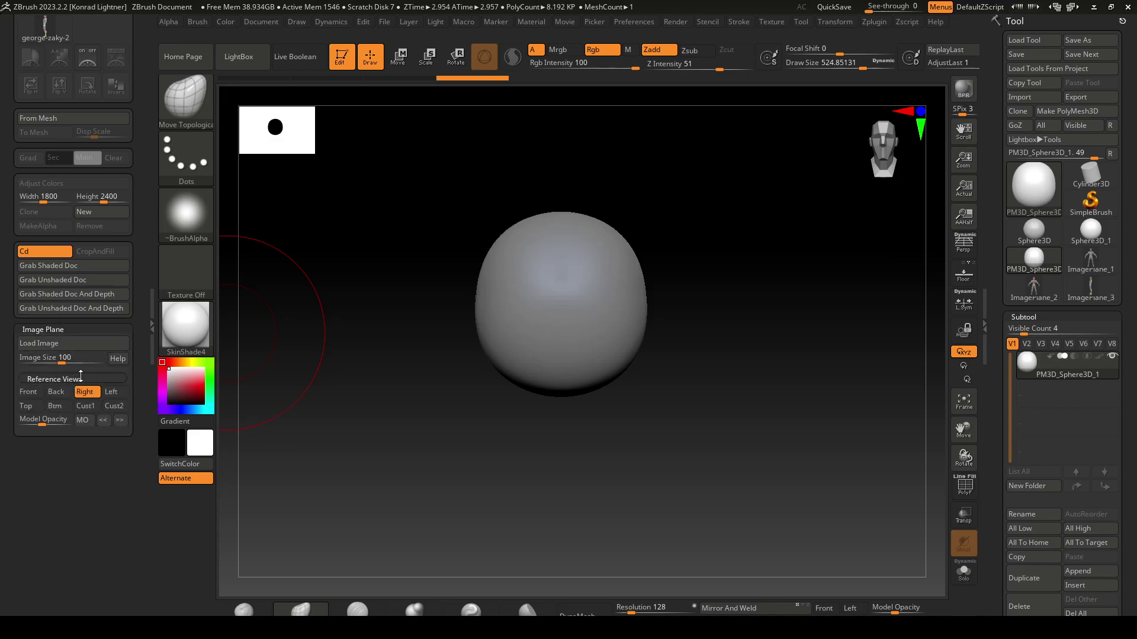
# Load the image george-zaky-0 from the anatomy_video folder as an image plane for the Right reference view
pyautogui.click(81, 343)
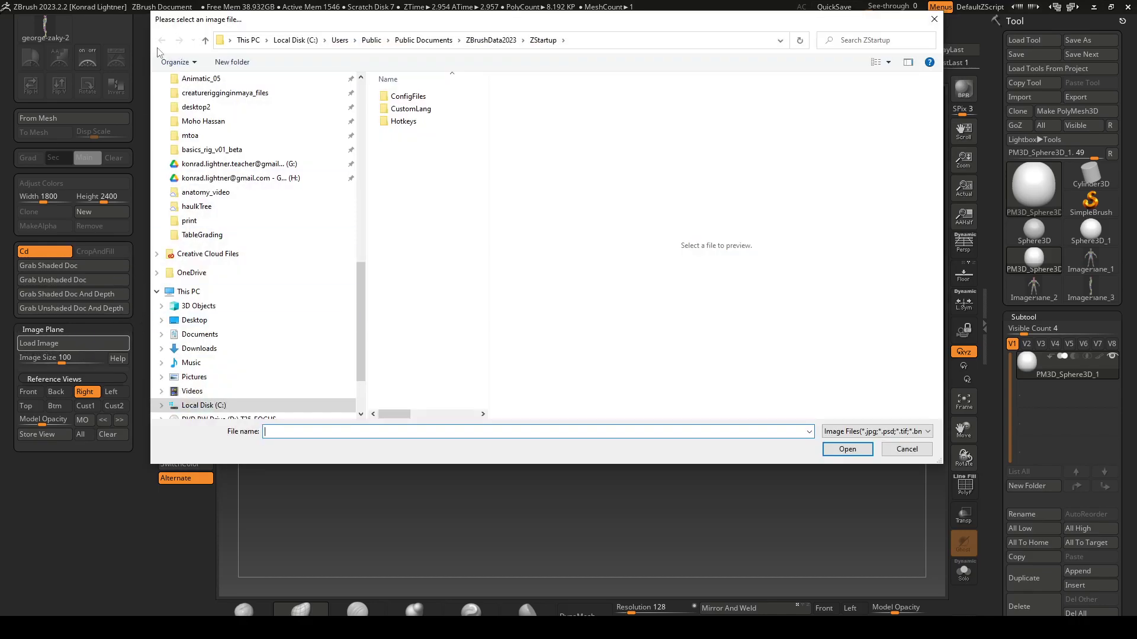
pyautogui.click(619, 6)
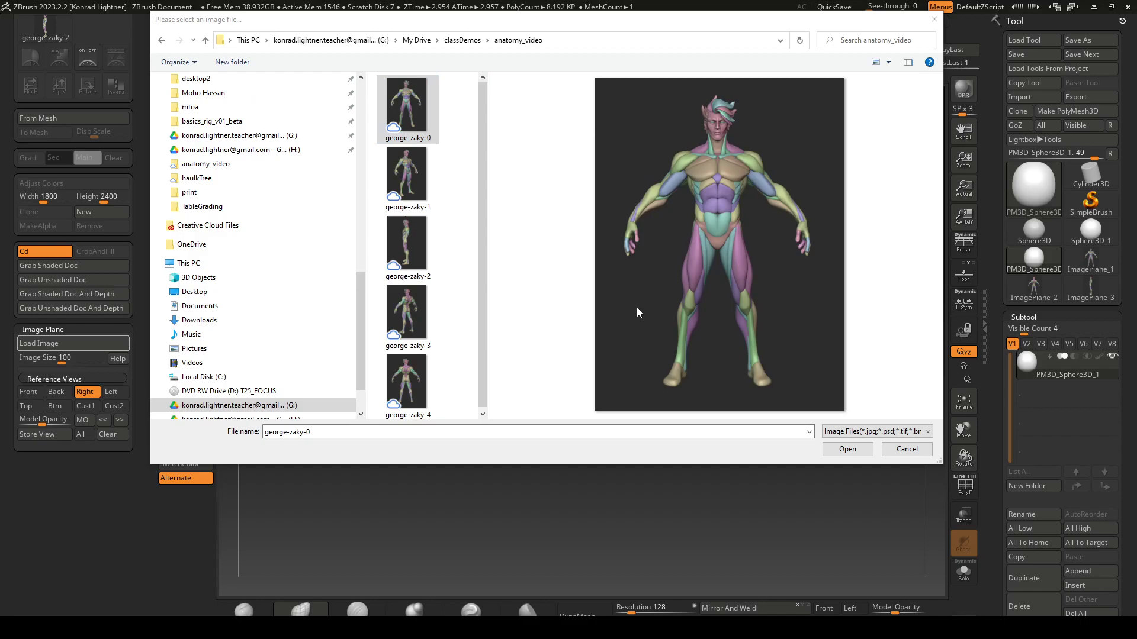
pyautogui.click(852, 452)
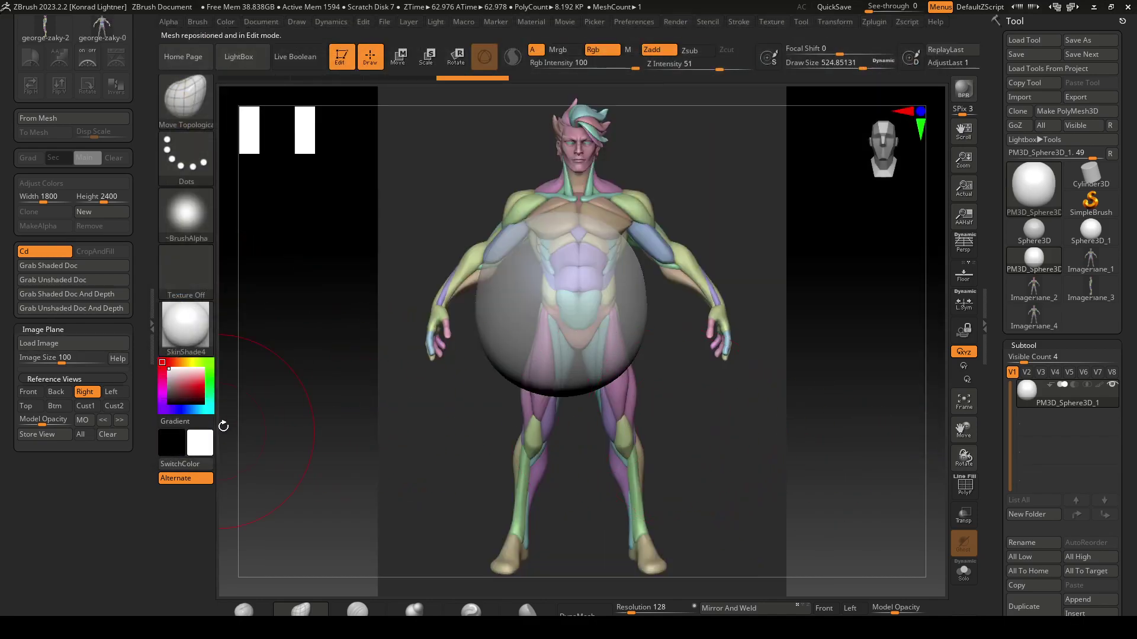
pyautogui.click(30, 395)
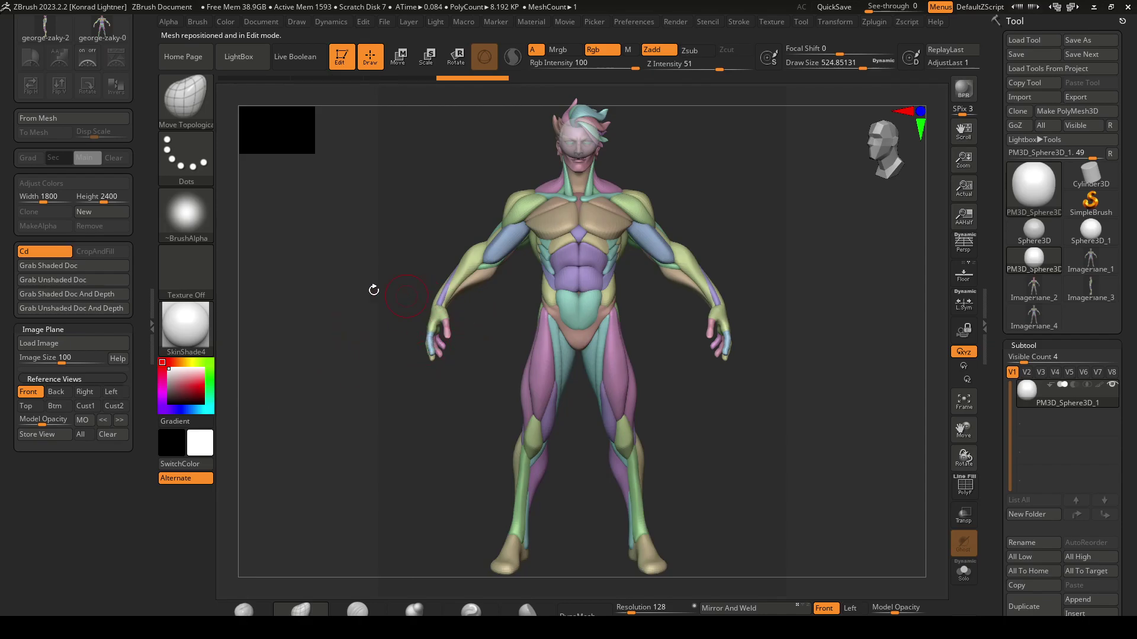
pyautogui.click(90, 343)
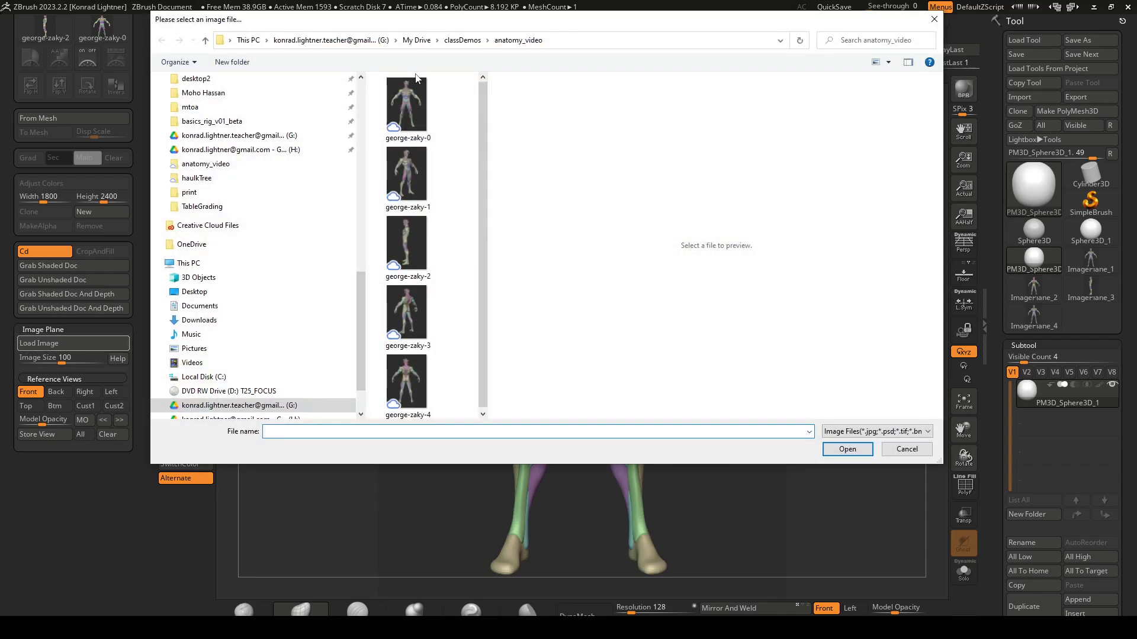
pyautogui.click(414, 115)
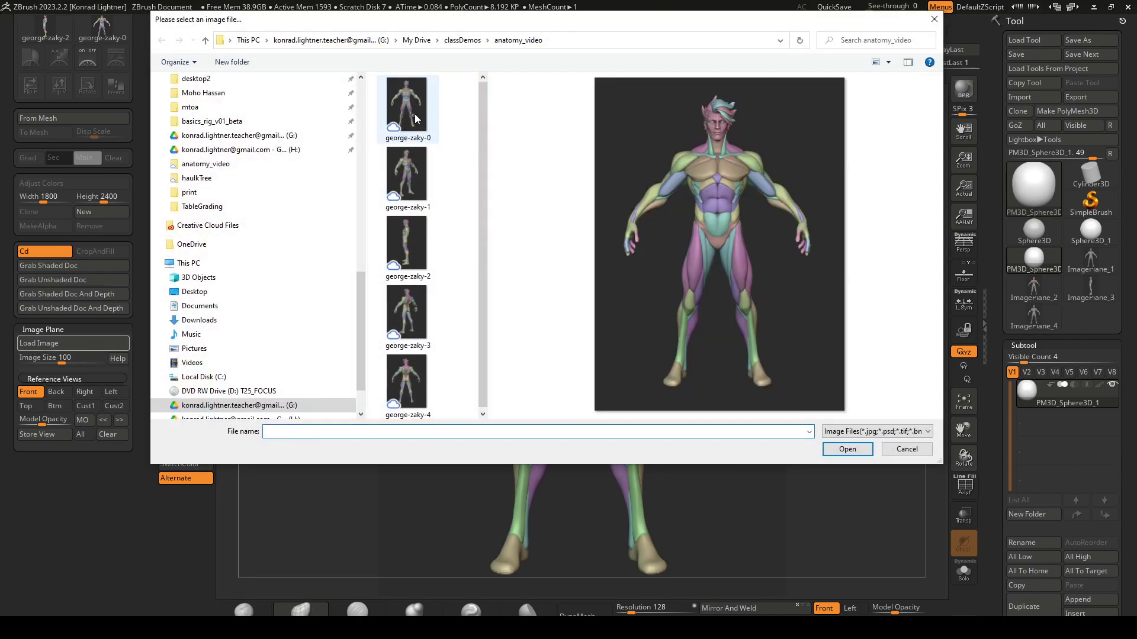
pyautogui.click(849, 451)
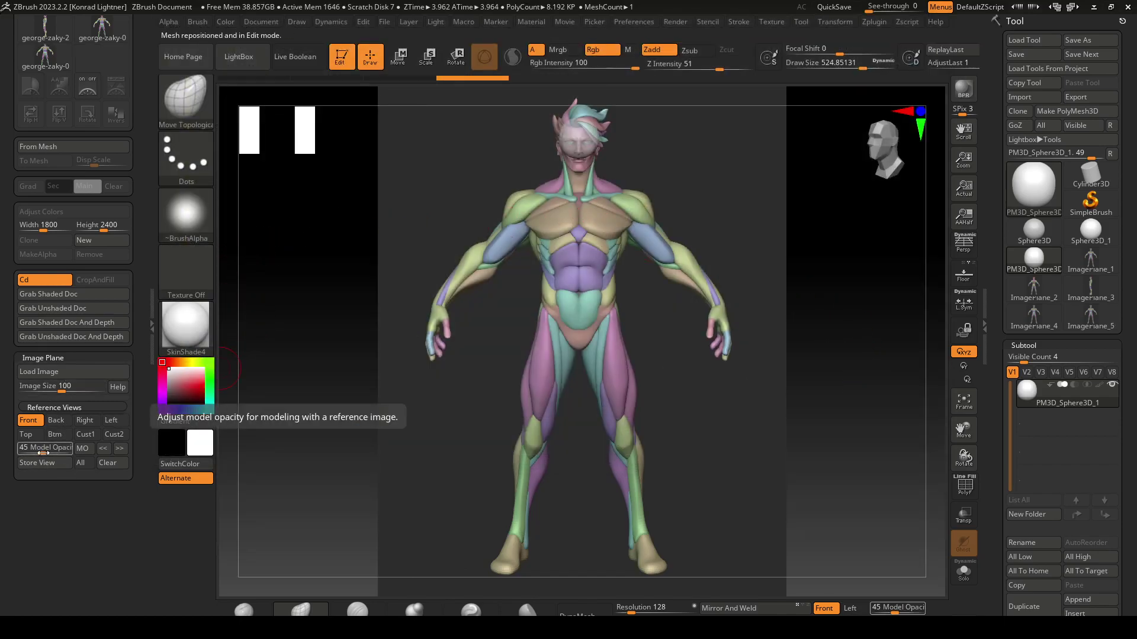
pyautogui.moveTo(42, 452); pyautogui.dragTo(73, 453)
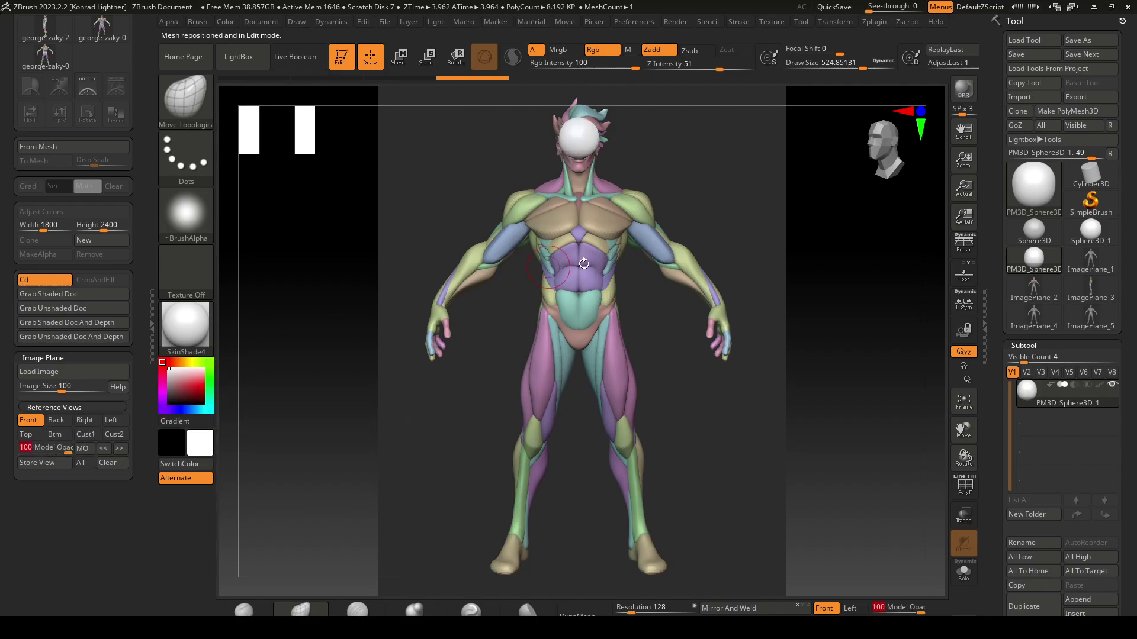
# Align the sphere over the figure's head in the front reference and store the Front view
pyautogui.keyDown('alt'); pyautogui.moveTo(680, 268); pyautogui.dragTo(900, 286); pyautogui.keyUp('alt')
pyautogui.keyDown('alt'); pyautogui.moveTo(655, 237); pyautogui.dragTo(722, 350); pyautogui.keyUp('alt')
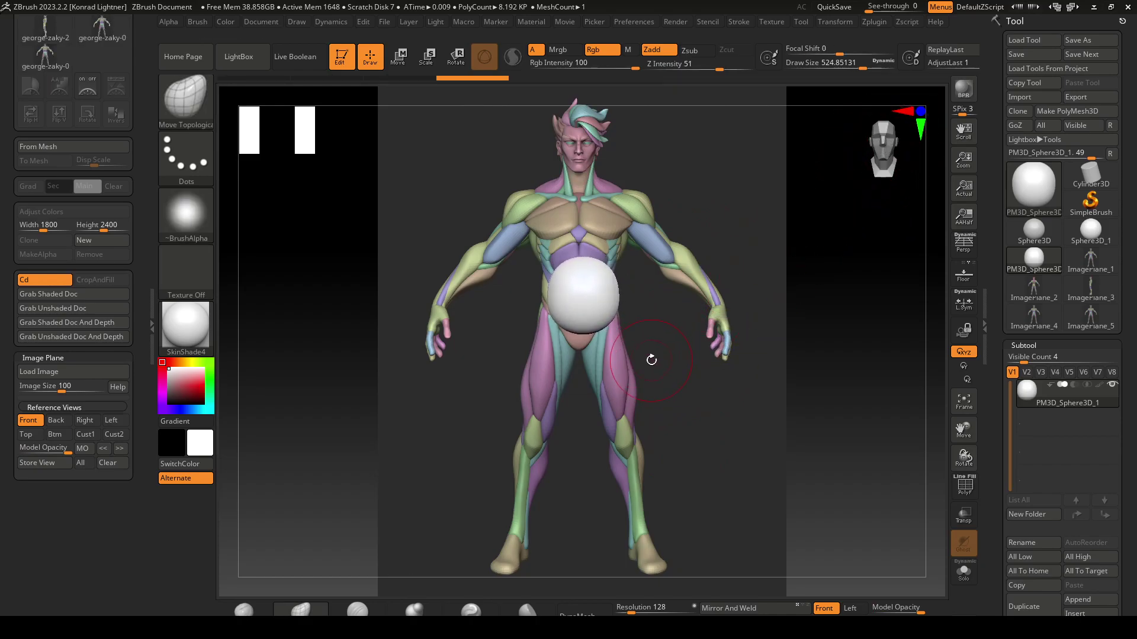
pyautogui.moveTo(651, 359); pyautogui.dragTo(635, 386)
pyautogui.moveTo(695, 327); pyautogui.dragTo(685, 195)
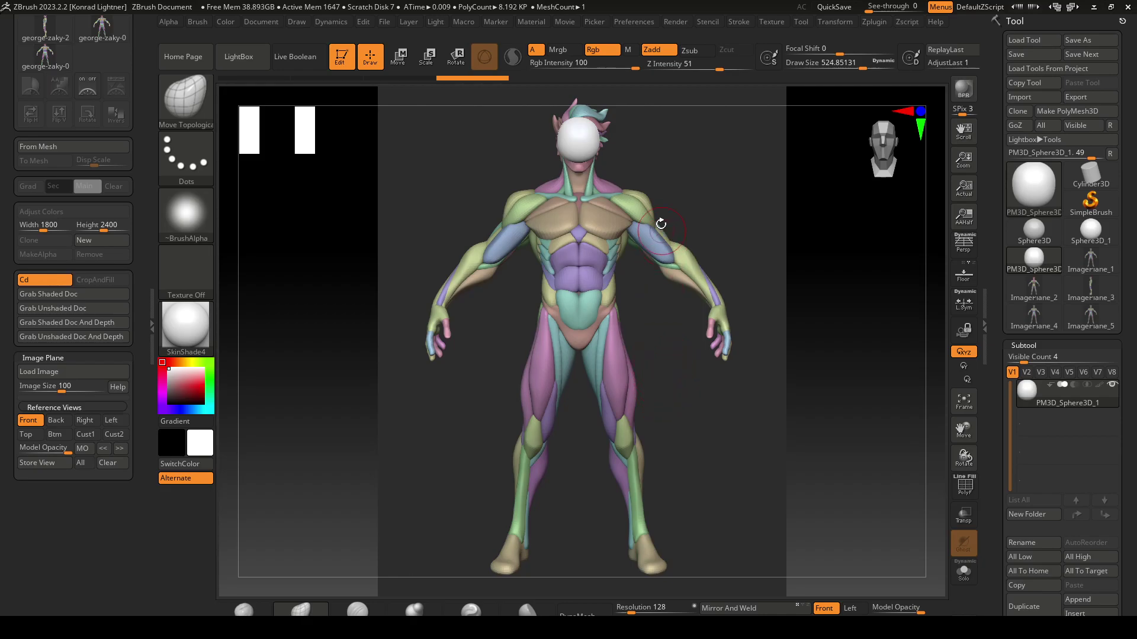
pyautogui.moveTo(660, 224); pyautogui.dragTo(622, 145)
pyautogui.keyDown('alt'); pyautogui.moveTo(655, 224); pyautogui.dragTo(654, 219); pyautogui.keyUp('alt')
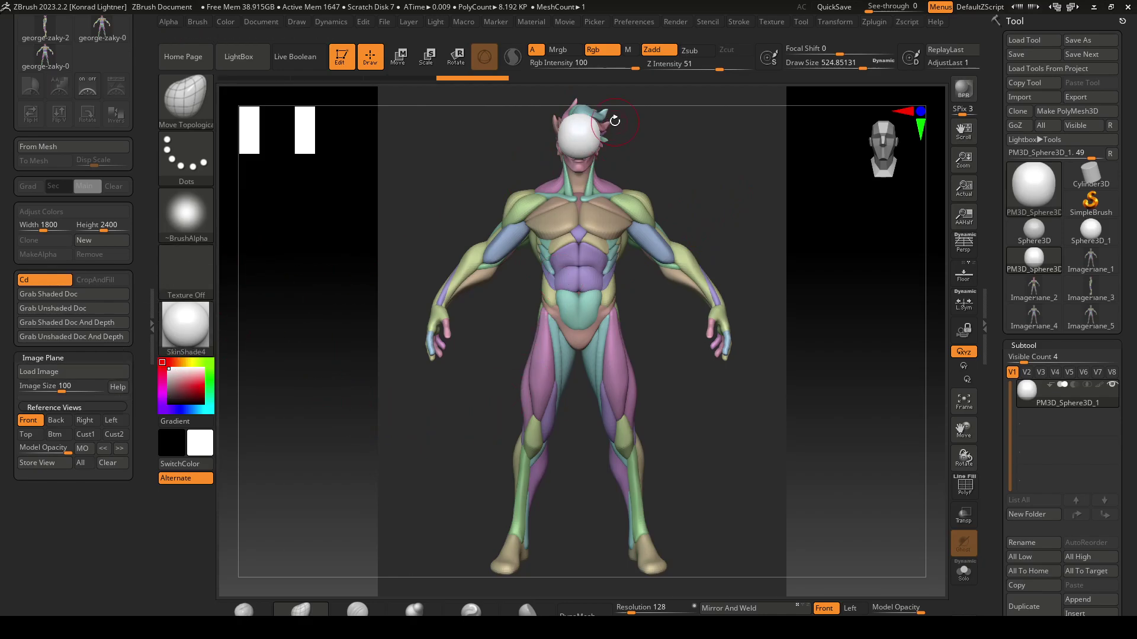
pyautogui.click(38, 462)
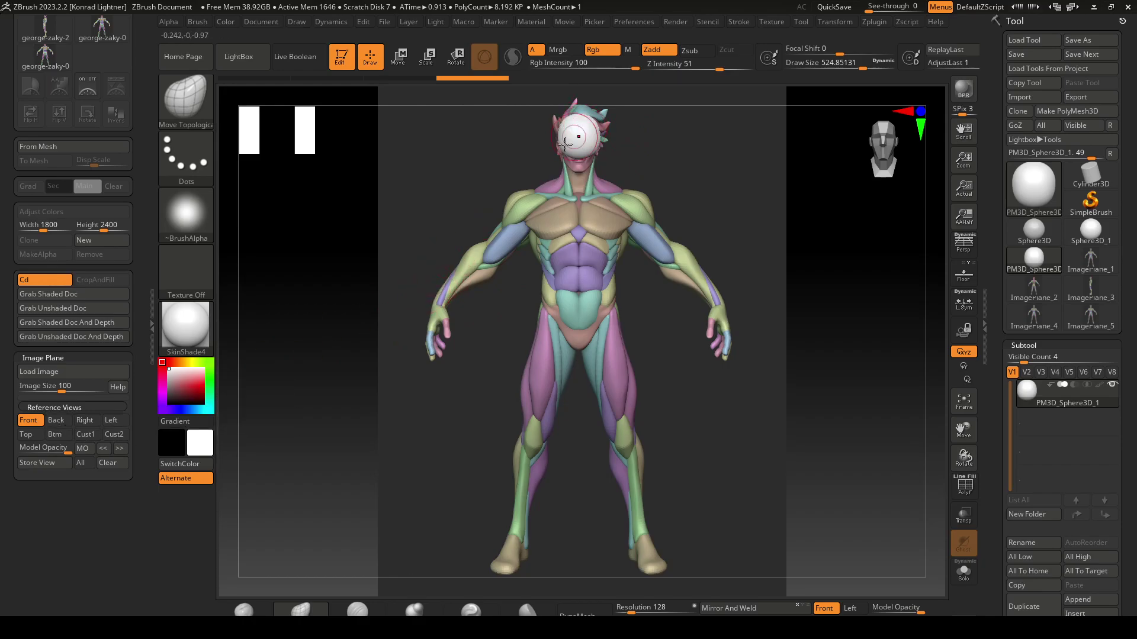
pyautogui.click(55, 419)
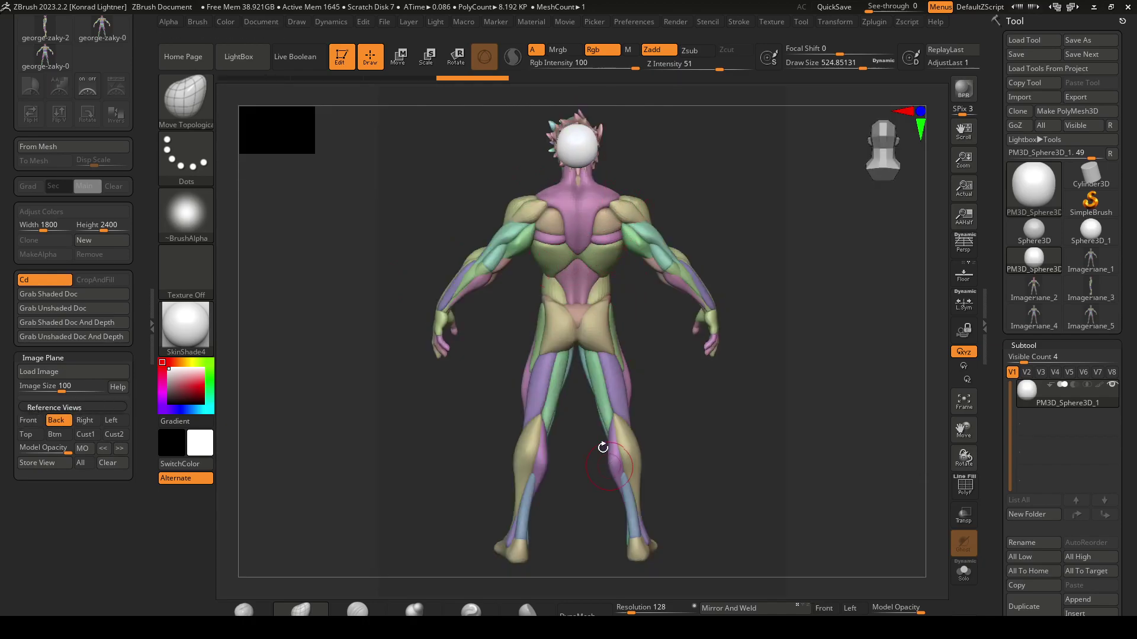
pyautogui.click(94, 373)
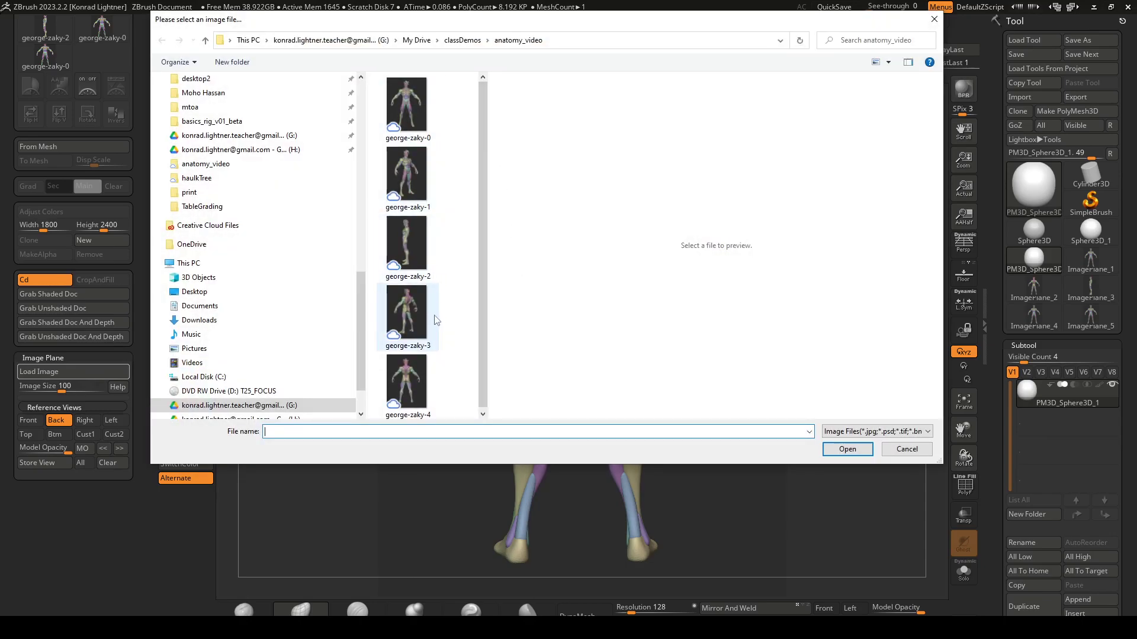
pyautogui.click(409, 378)
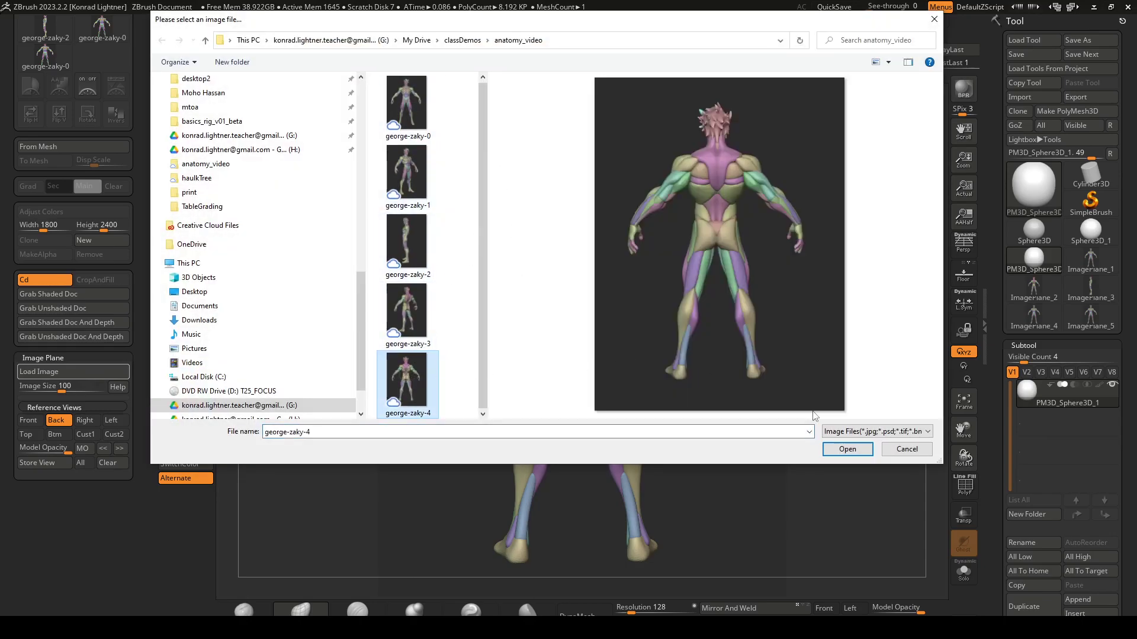
pyautogui.click(869, 453)
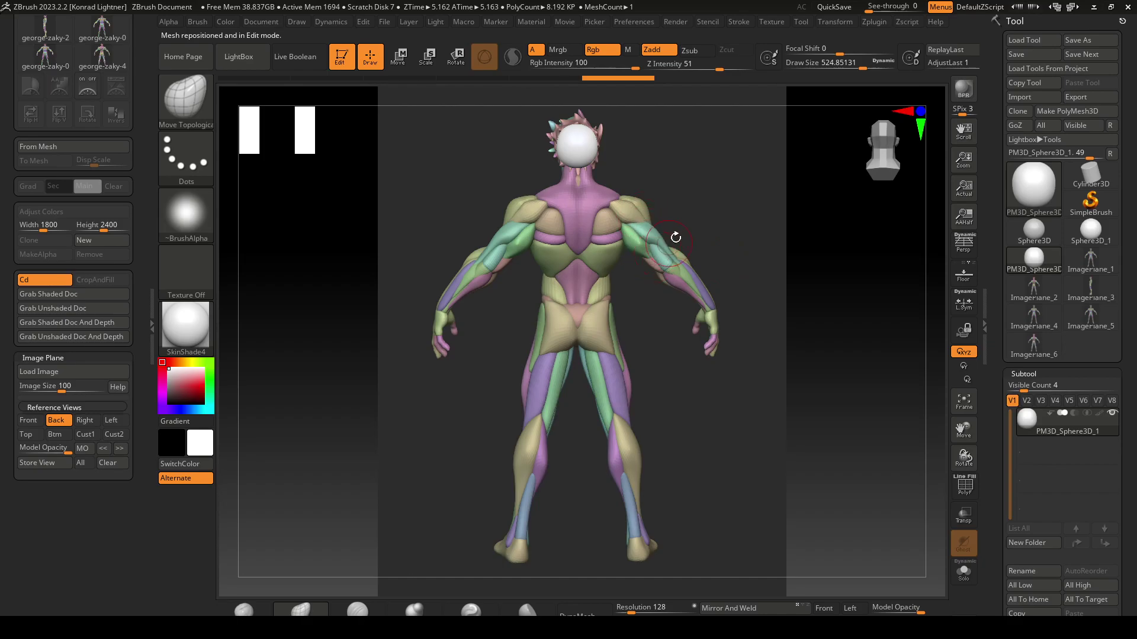
# Enlarge the sphere's view, center it over the head in the back reference and store the Back view
pyautogui.keyDown('ctrl'); pyautogui.moveTo(660, 225); pyautogui.dragTo(737, 226, button='right'); pyautogui.keyUp('ctrl')
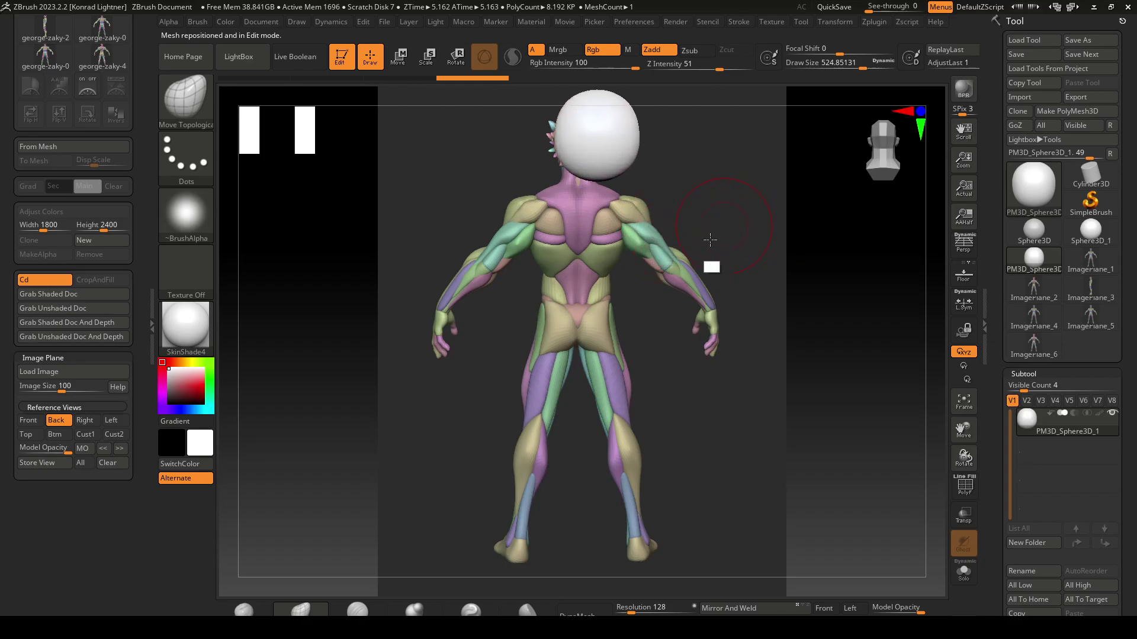
pyautogui.moveTo(710, 239); pyautogui.dragTo(696, 264)
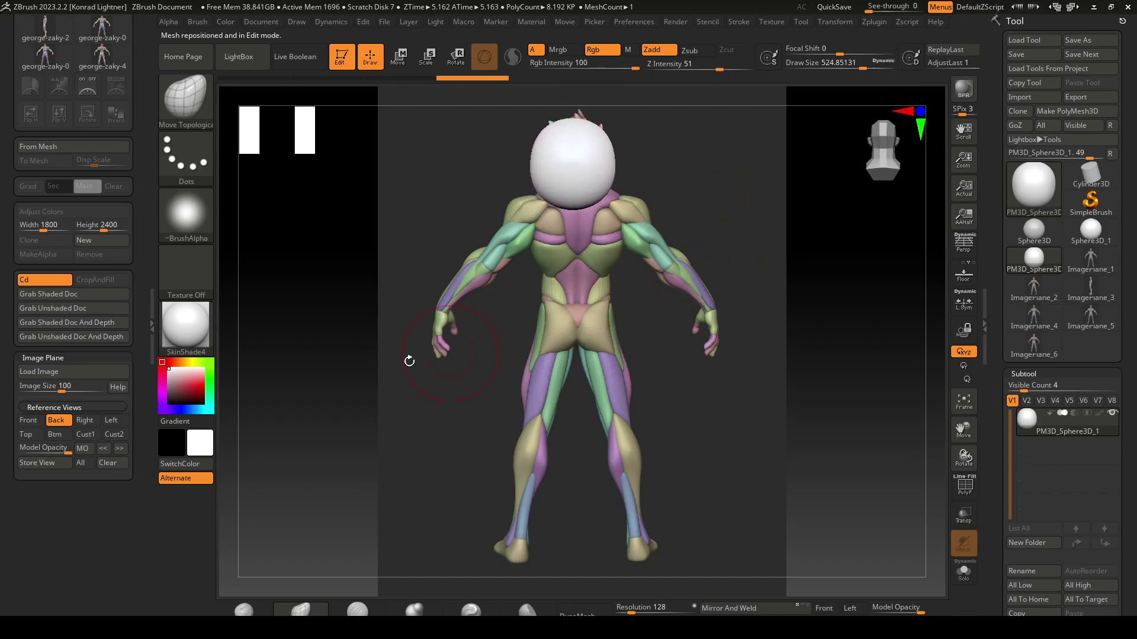
pyautogui.click(33, 464)
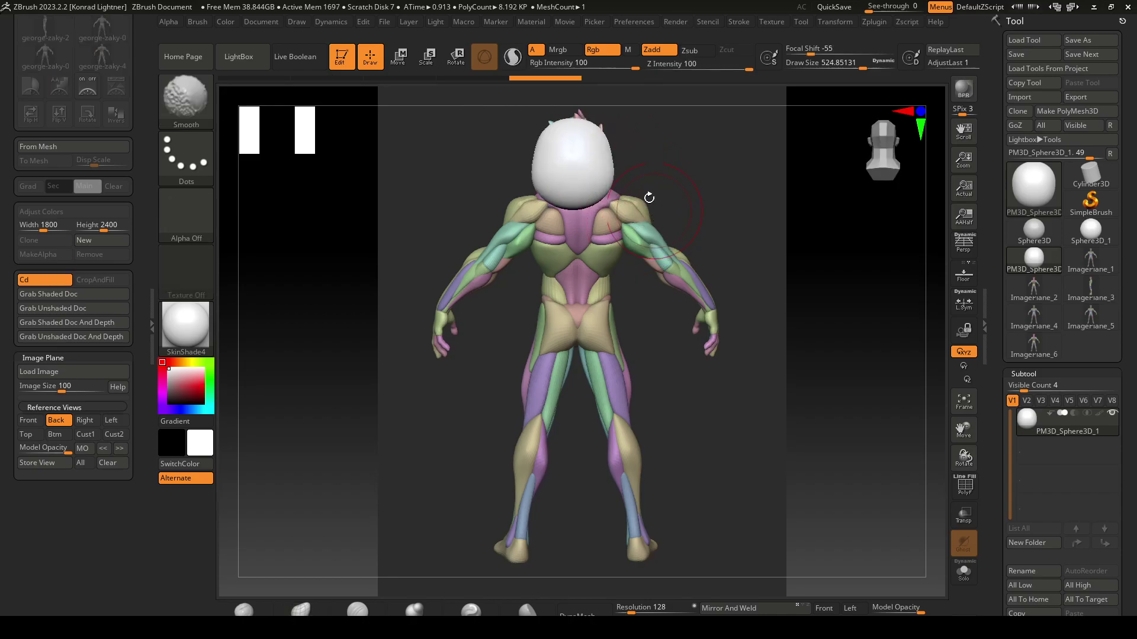
# Set the draw size to about 825, narrow and shorten the sphere against the back reference's head, and show the Front view
pyautogui.press('s')
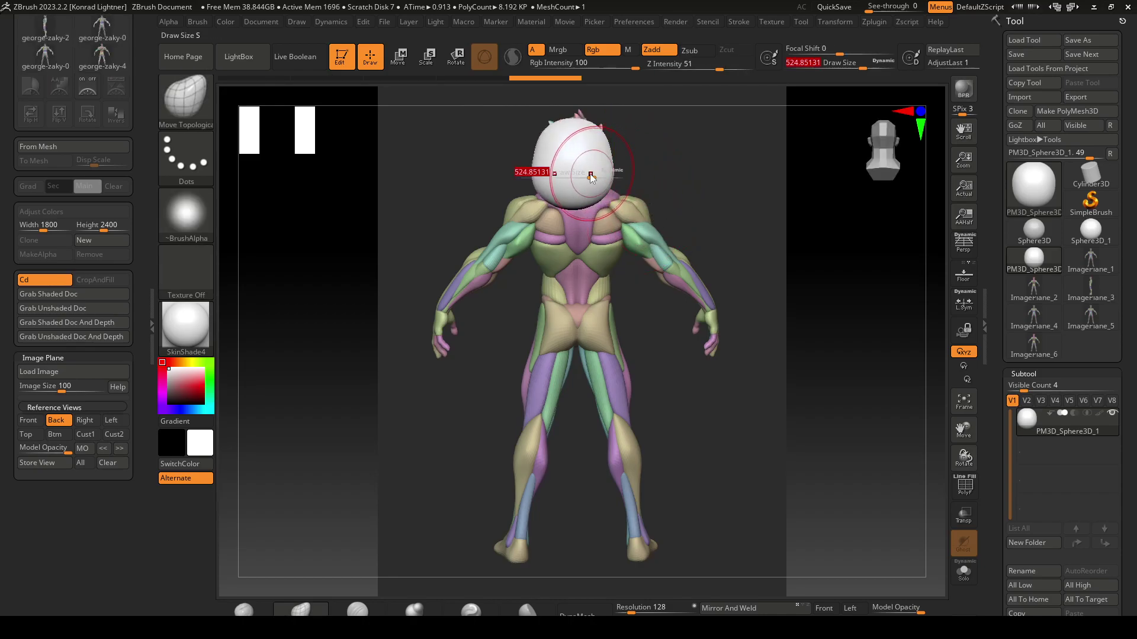
pyautogui.moveTo(586, 173); pyautogui.dragTo(611, 175)
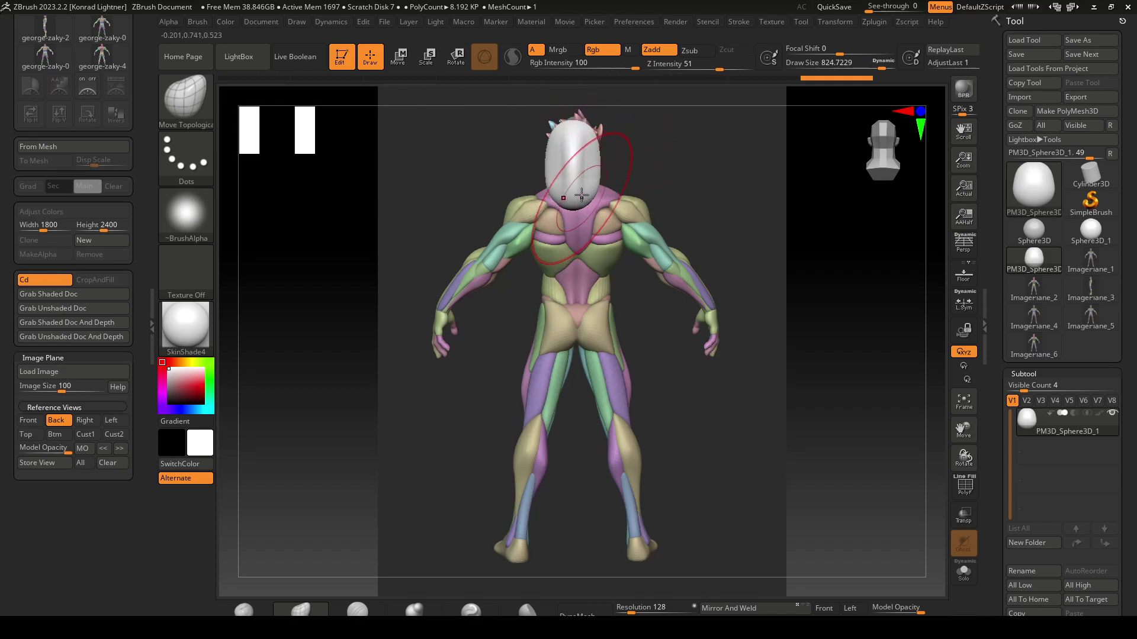
pyautogui.moveTo(572, 153)
pyautogui.keyDown('shift'); pyautogui.mouseDown()
pyautogui.moveTo(549, 166)
pyautogui.moveTo(629, 171)
pyautogui.mouseUp(); pyautogui.keyUp('shift')
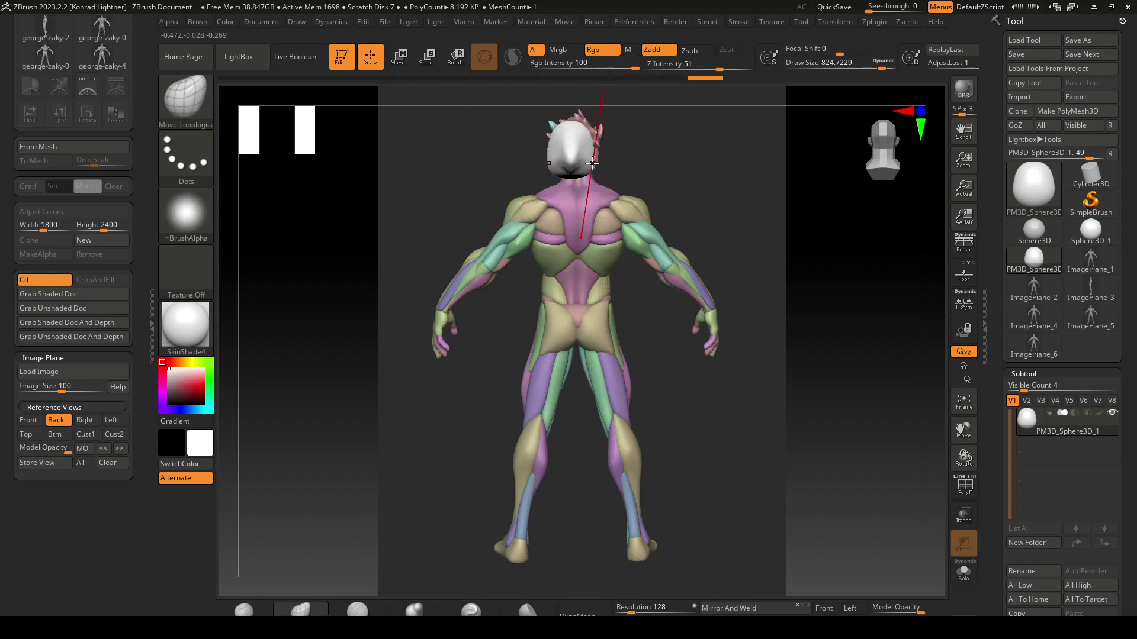
pyautogui.click(28, 420)
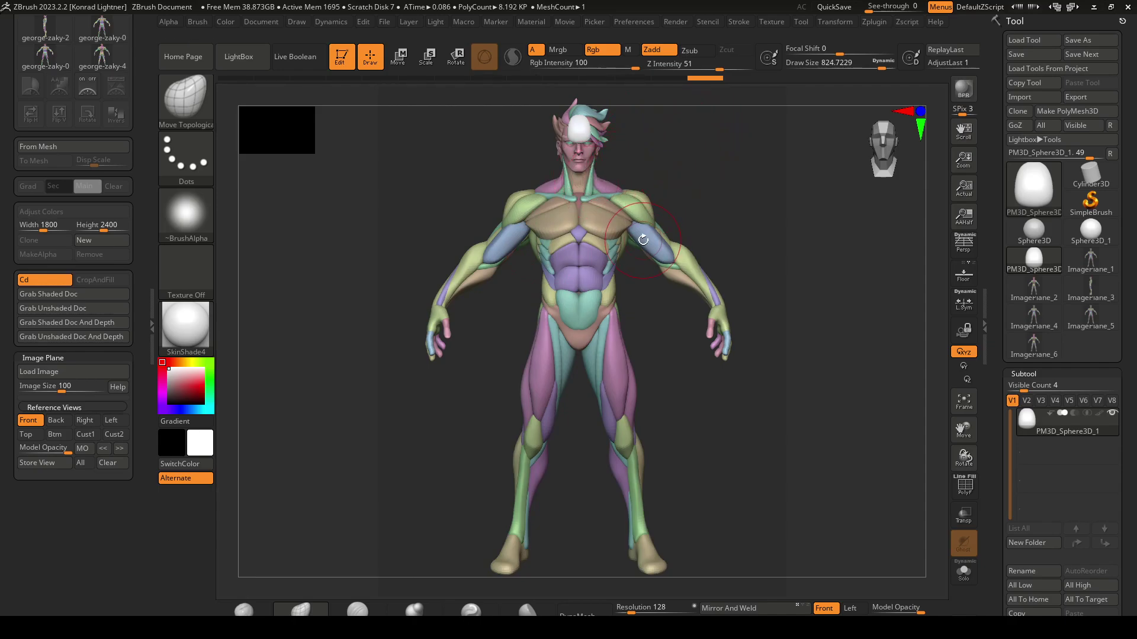
# Undo the recent reshaping strokes that narrowed and shortened the sphere
pyautogui.press('ctrl')
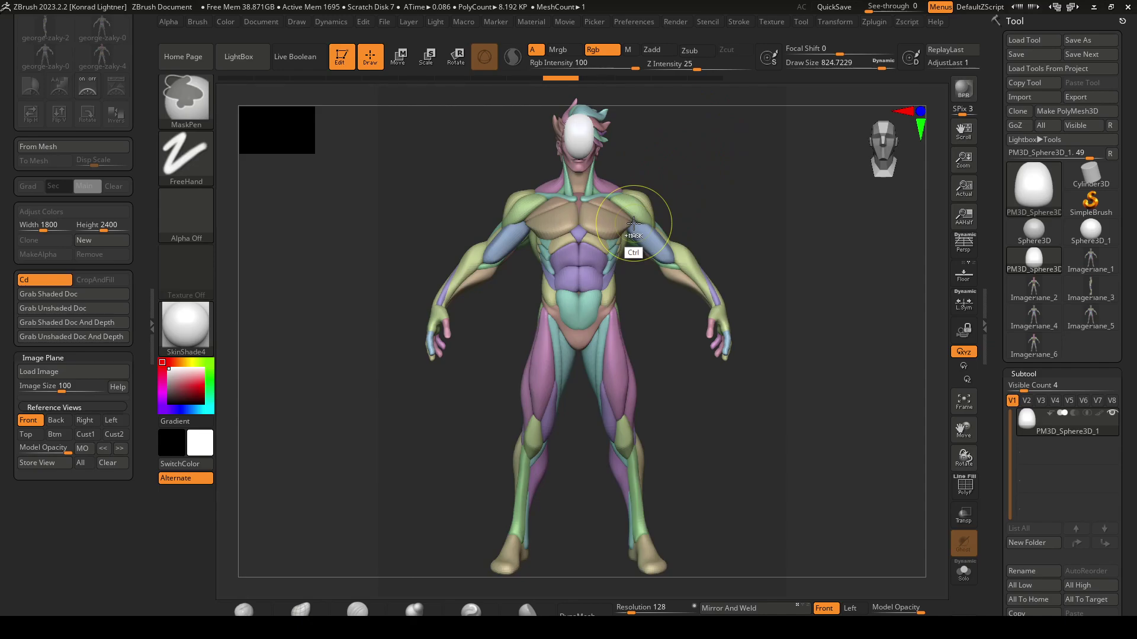
pyautogui.hotkey('ctrl', 'z')
pyautogui.hotkey('ctrl', 'z')
pyautogui.hotkey('ctrl', 'z')
pyautogui.hotkey('ctrl', 'z')
pyautogui.hotkey('ctrl', 'z')
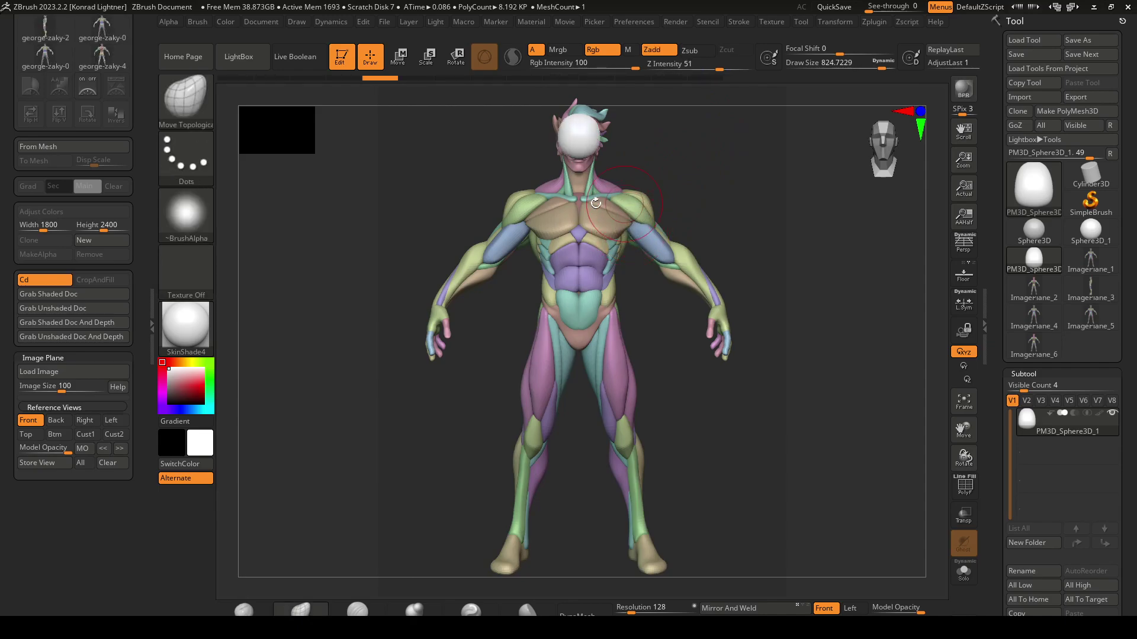
# Shrink the sphere's view to fit over the head in the Back reference and store the Back view again
pyautogui.click(55, 420)
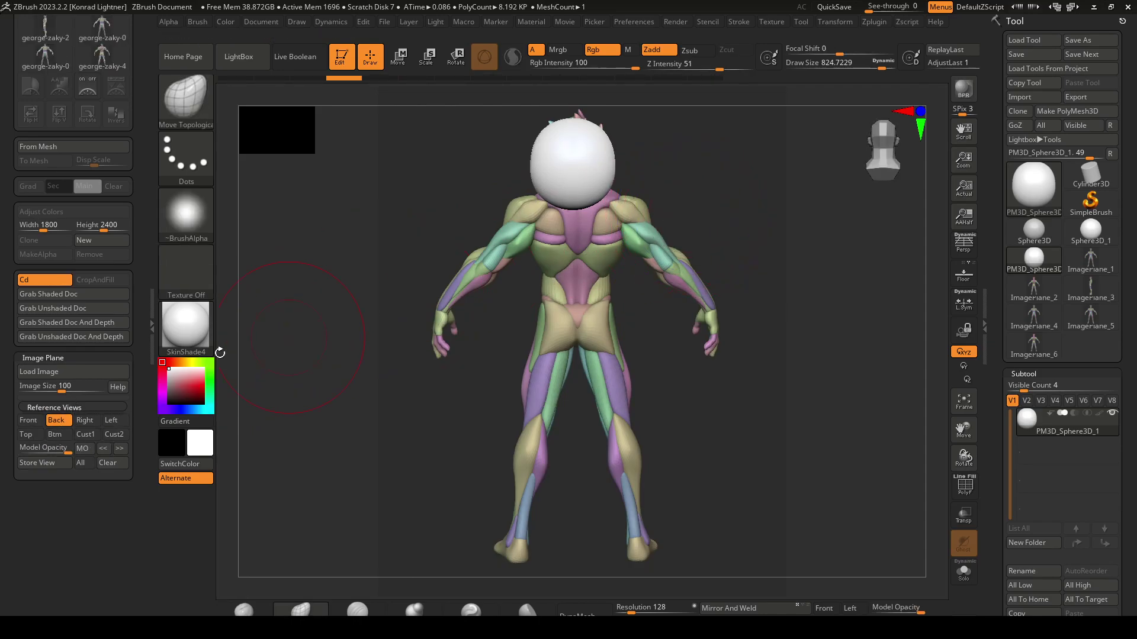
pyautogui.keyDown('alt'); pyautogui.moveTo(716, 237); pyautogui.dragTo(661, 221); pyautogui.keyUp('alt')
pyautogui.hotkey('ctrl', 'z')
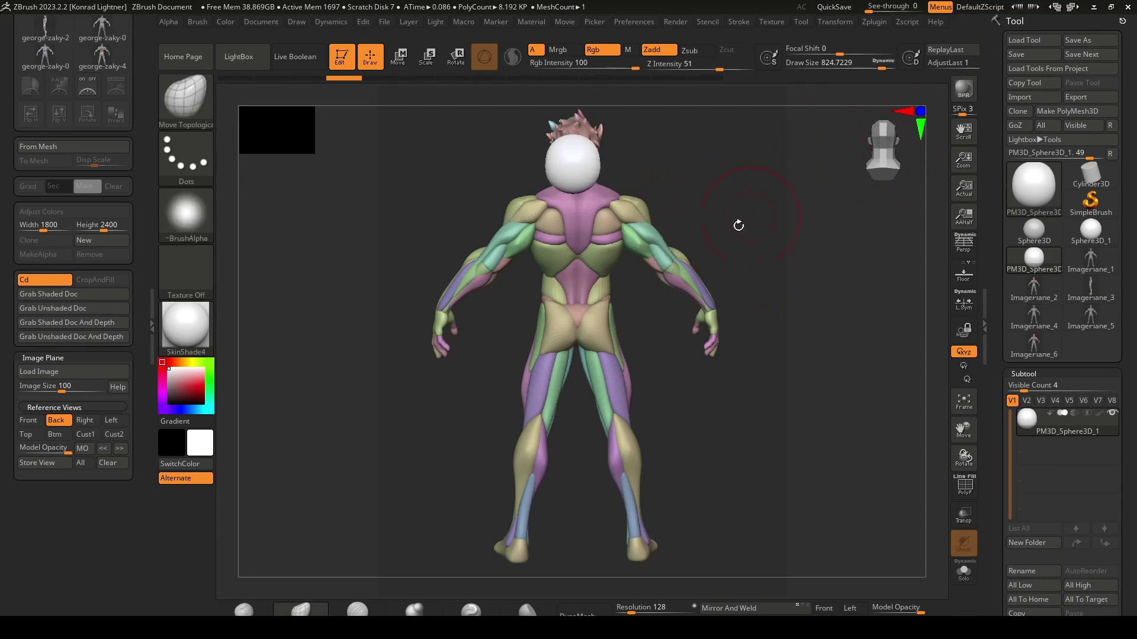
pyautogui.moveTo(705, 243)
pyautogui.keyDown('shift'); pyautogui.mouseDown()
pyautogui.moveTo(682, 232)
pyautogui.moveTo(695, 215)
pyautogui.moveTo(685, 235)
pyautogui.mouseUp(); pyautogui.keyUp('shift')
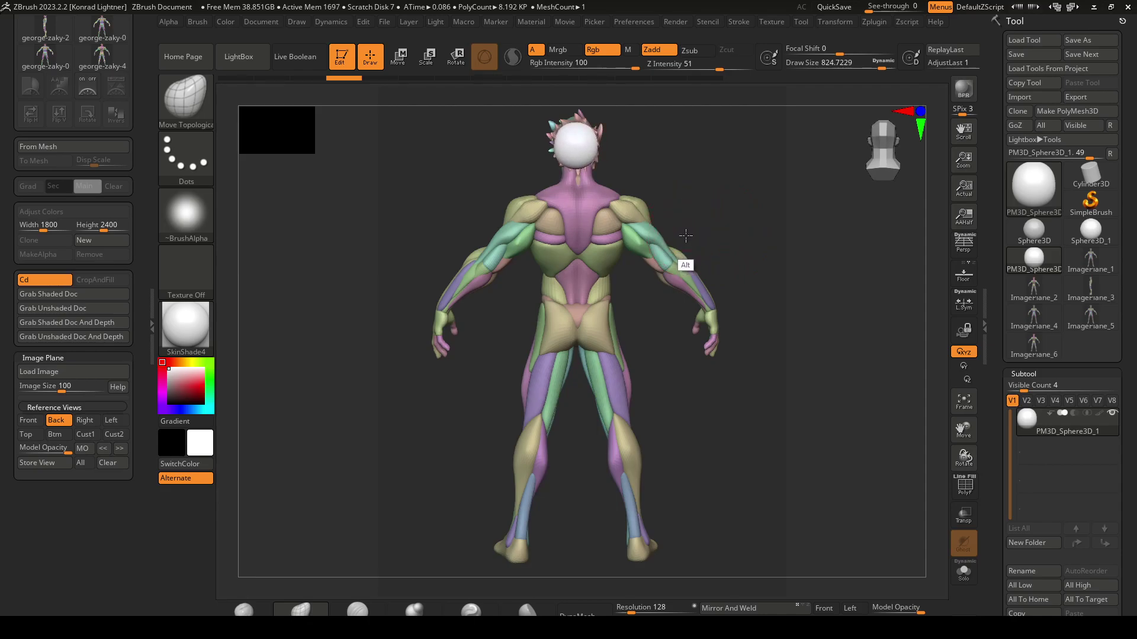
pyautogui.click(58, 468)
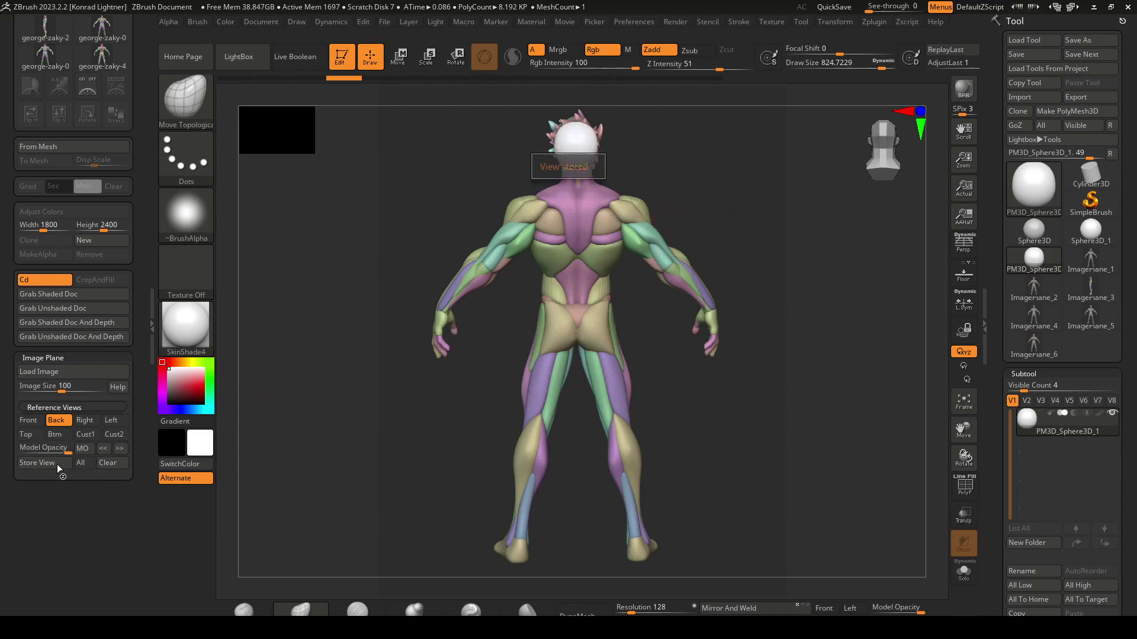
pyautogui.click(38, 422)
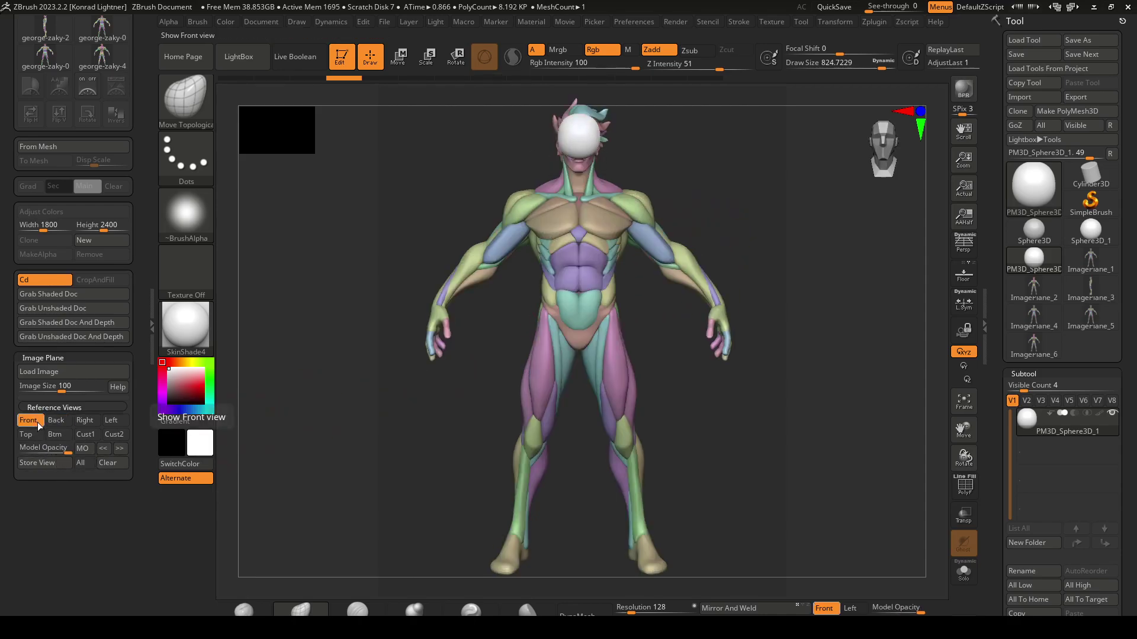
pyautogui.click(56, 424)
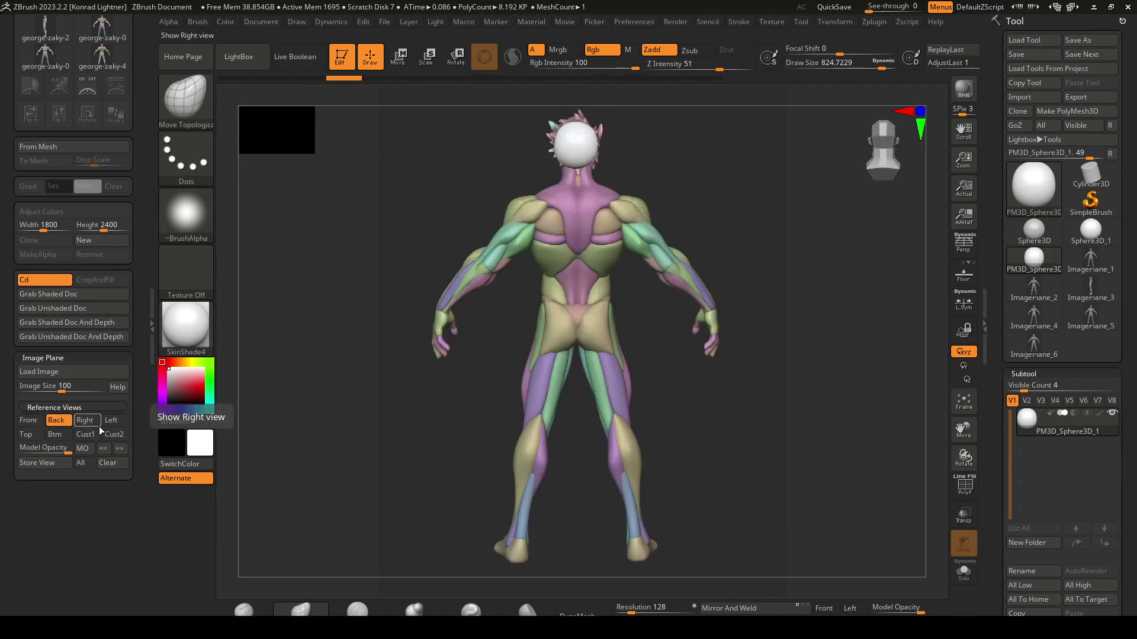
pyautogui.click(115, 422)
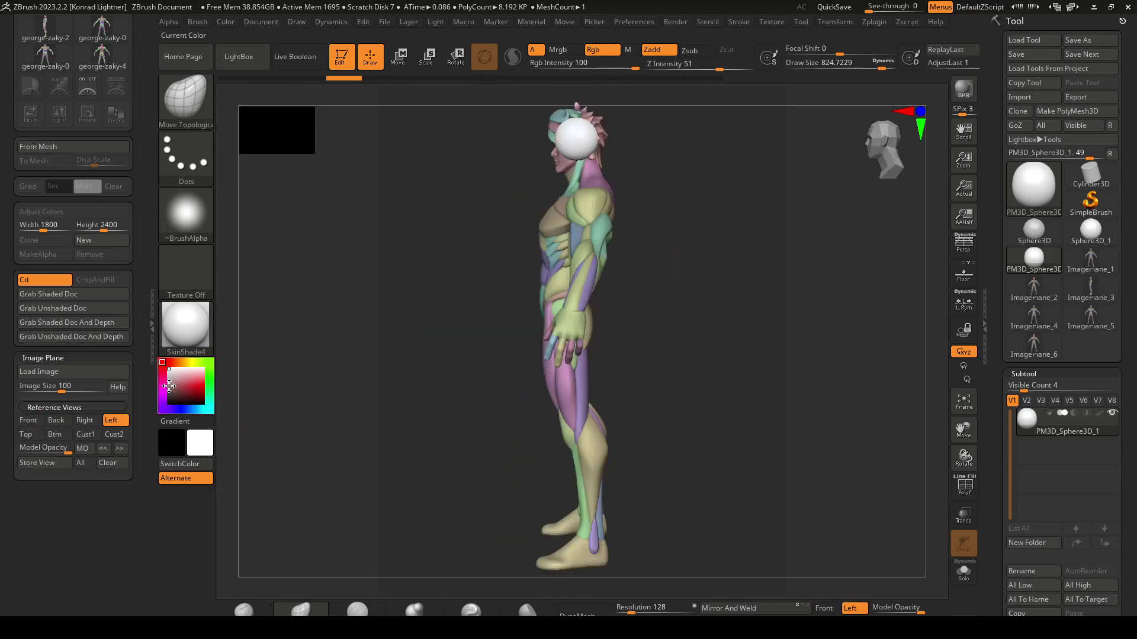
pyautogui.click(98, 370)
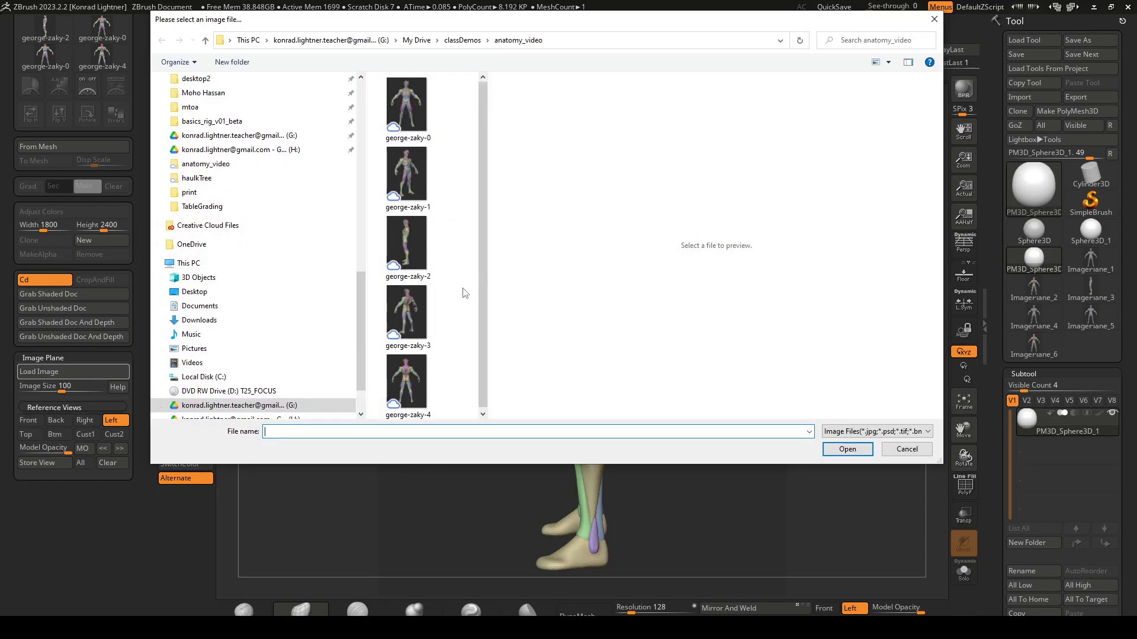
pyautogui.click(415, 251)
pyautogui.click(847, 449)
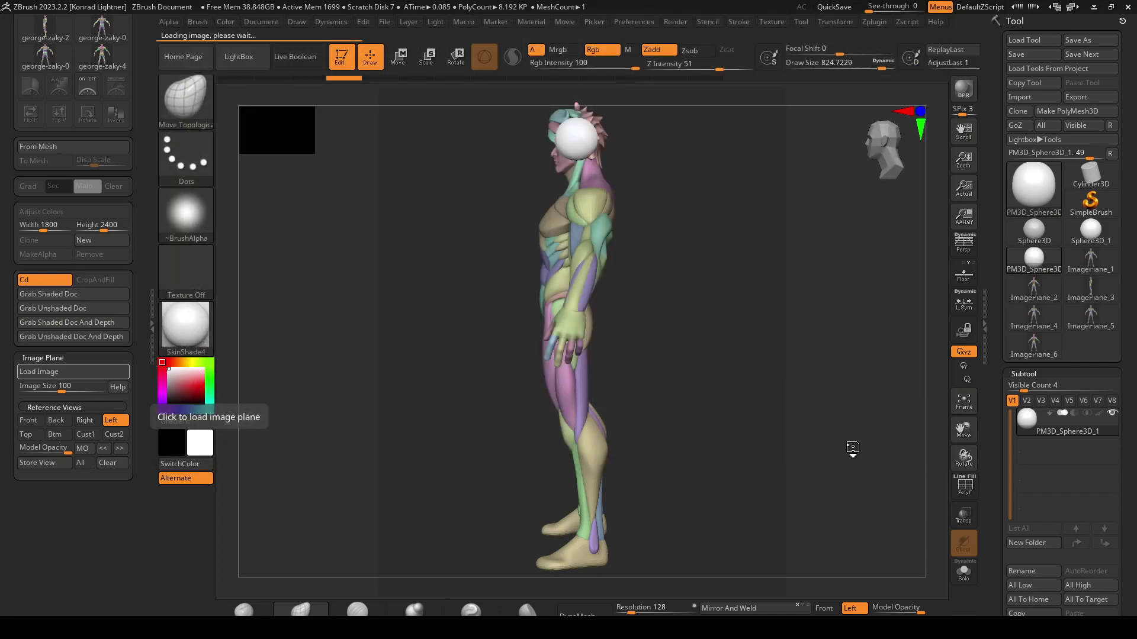
# Snap the sphere to a straight side orientation over the head in the Left reference and store the Left view
pyautogui.moveTo(640, 171); pyautogui.dragTo(622, 157)
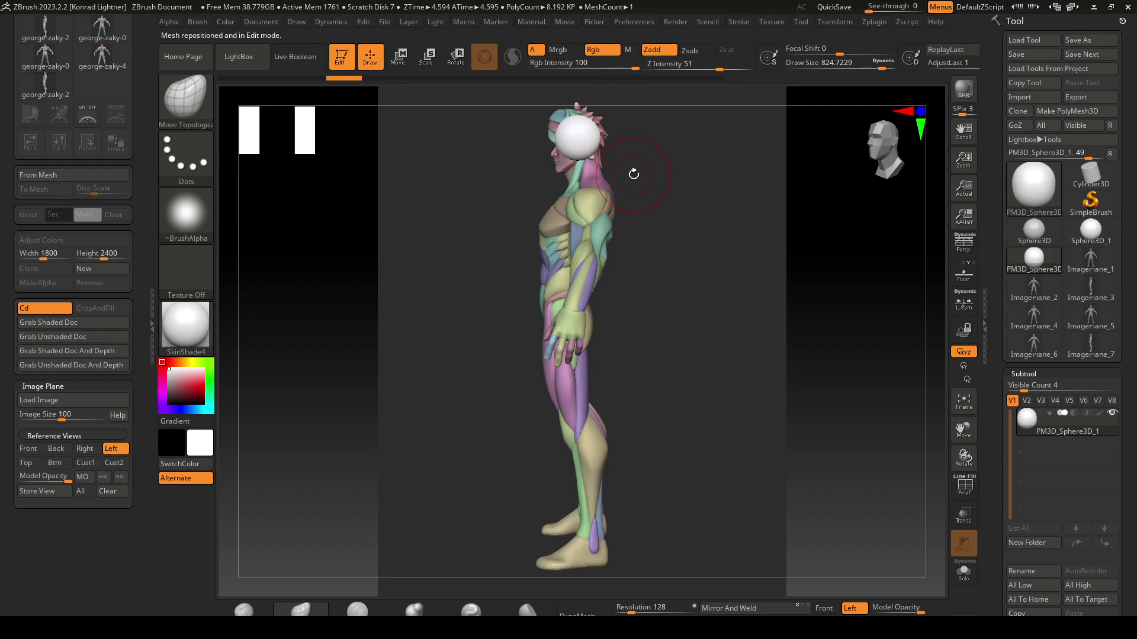
pyautogui.click(41, 492)
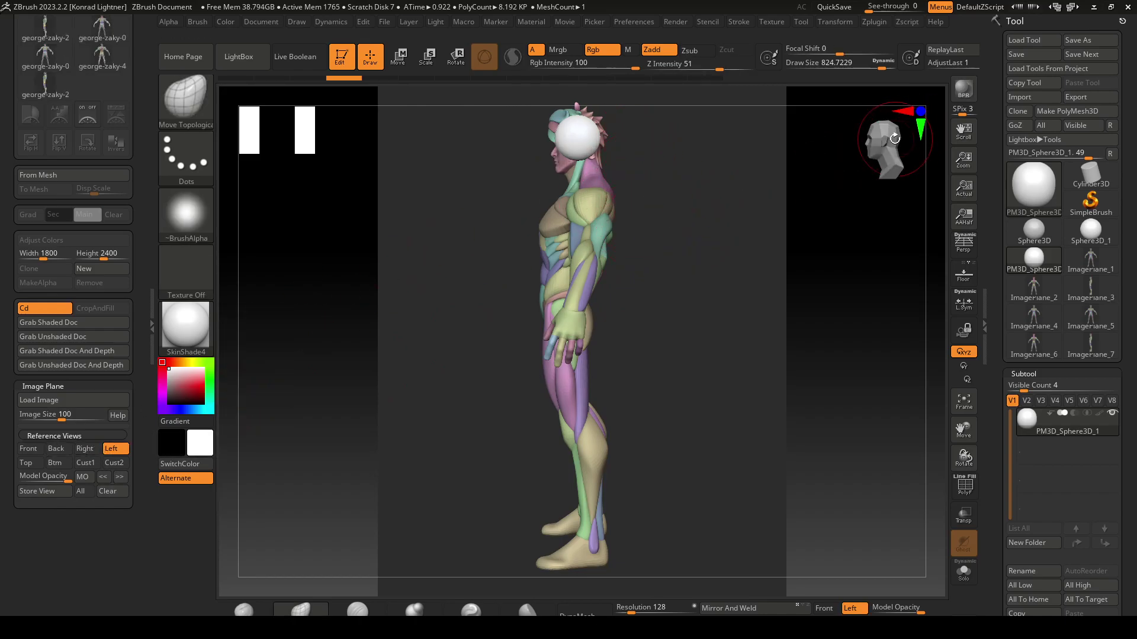
pyautogui.click(93, 451)
pyautogui.click(112, 451)
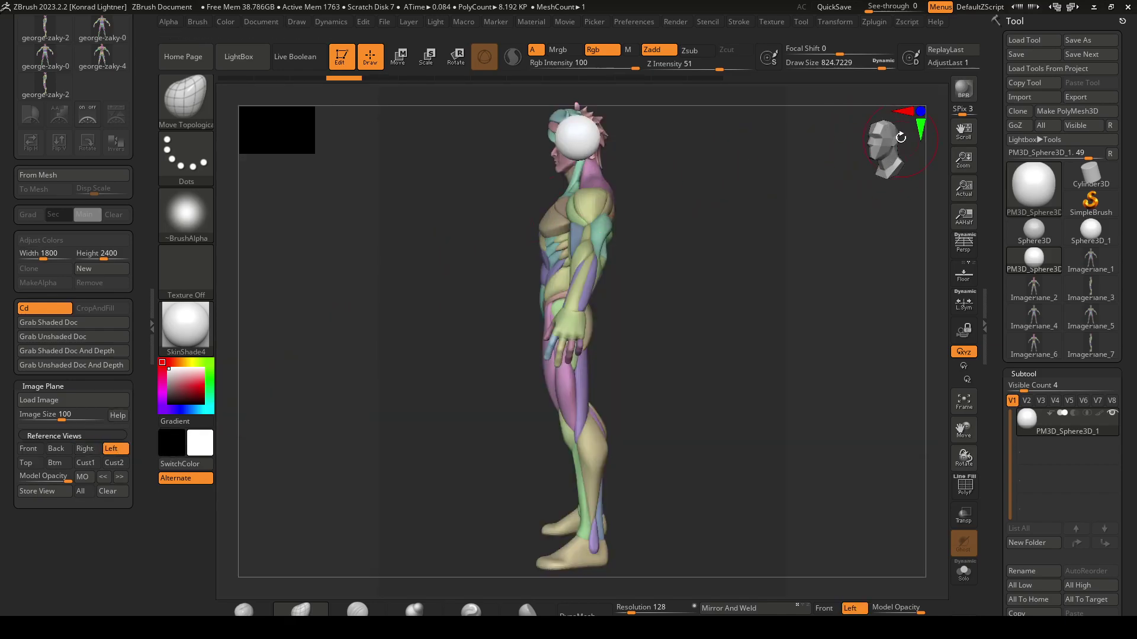
pyautogui.press('shift')
pyautogui.click(59, 491)
# Compare the sphere's alignment with the head in the Back and Front reference views
pyautogui.click(59, 450)
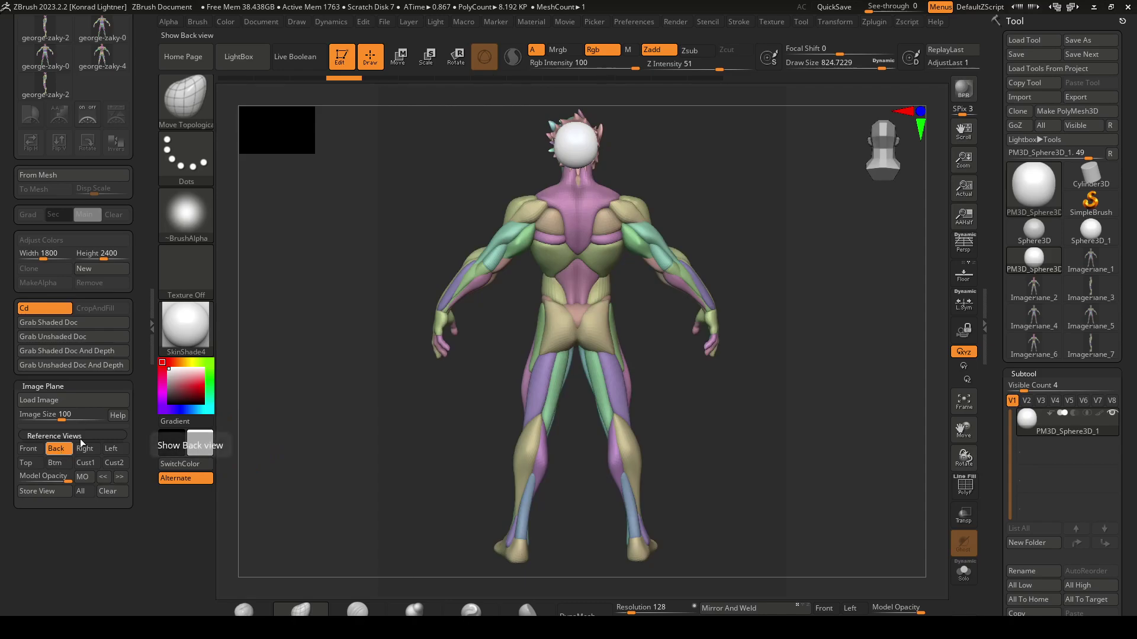
pyautogui.click(28, 448)
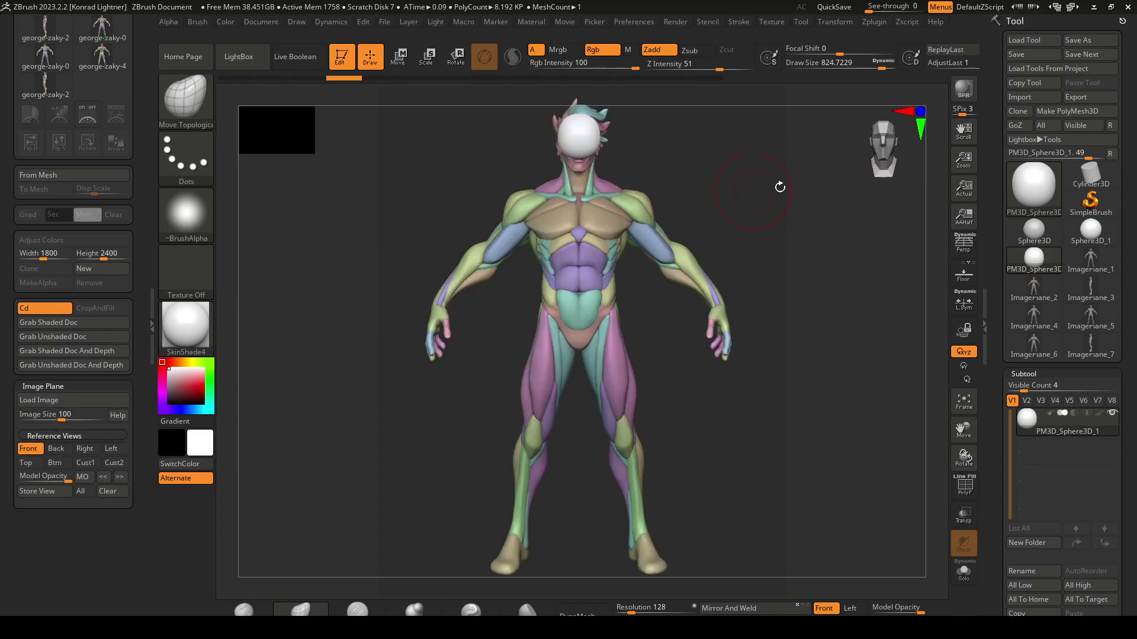
pyautogui.click(57, 448)
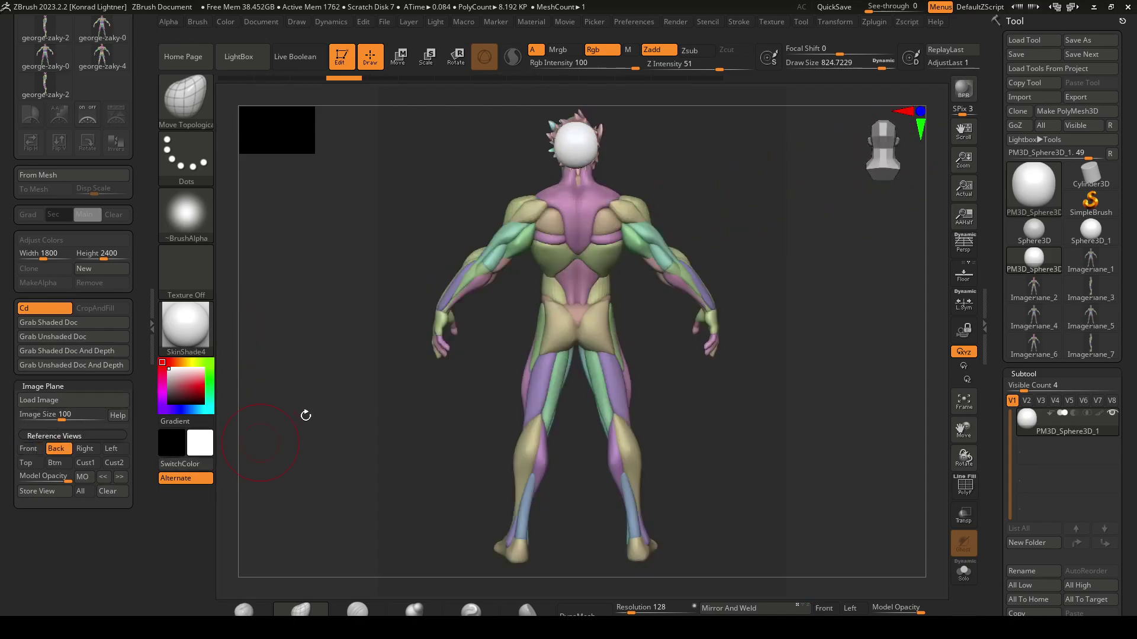
pyautogui.click(27, 448)
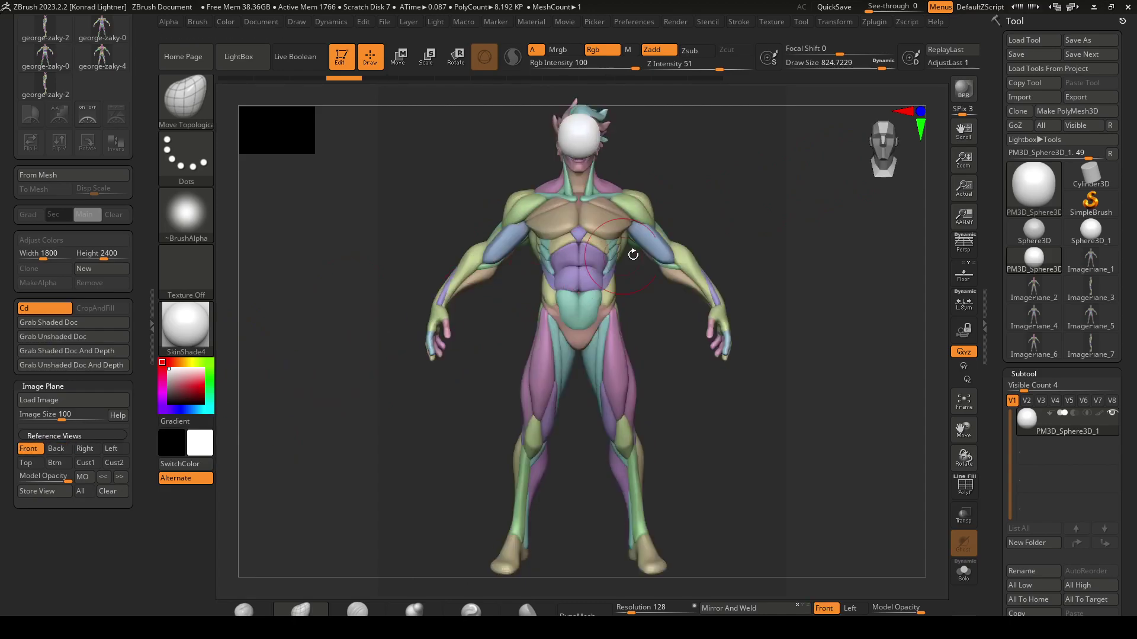
# Try enlarging the sphere's view and shifting the sphere with the Move gizmo in the Front reference, and undo the shift
pyautogui.keyDown('ctrl'); pyautogui.moveTo(719, 206); pyautogui.dragTo(766, 238, button='right'); pyautogui.keyUp('ctrl')
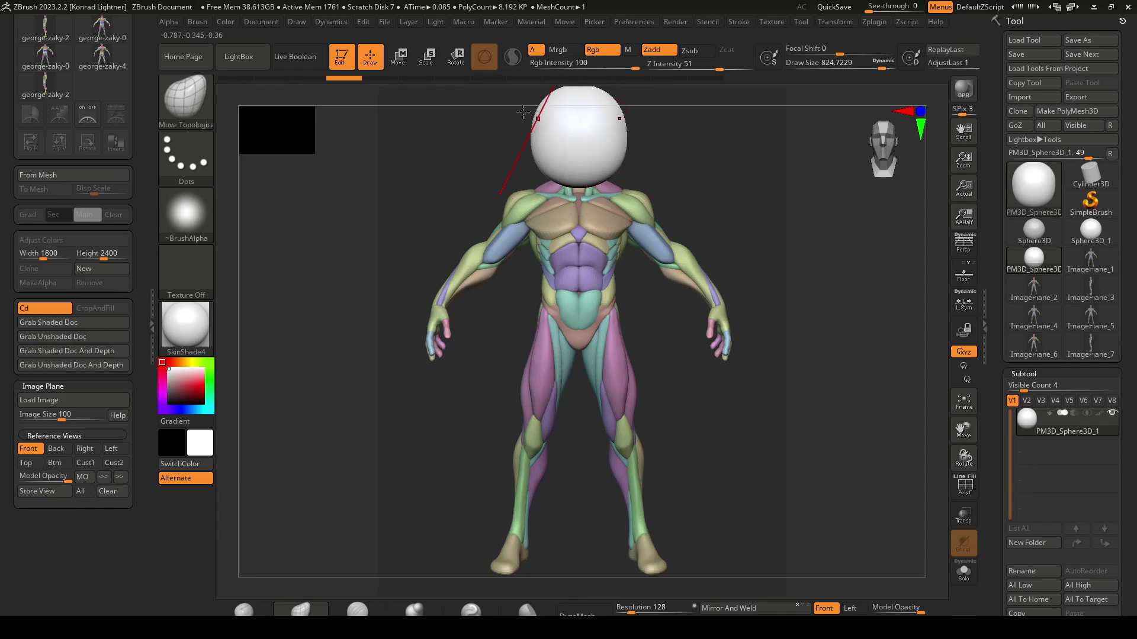
pyautogui.press('w')
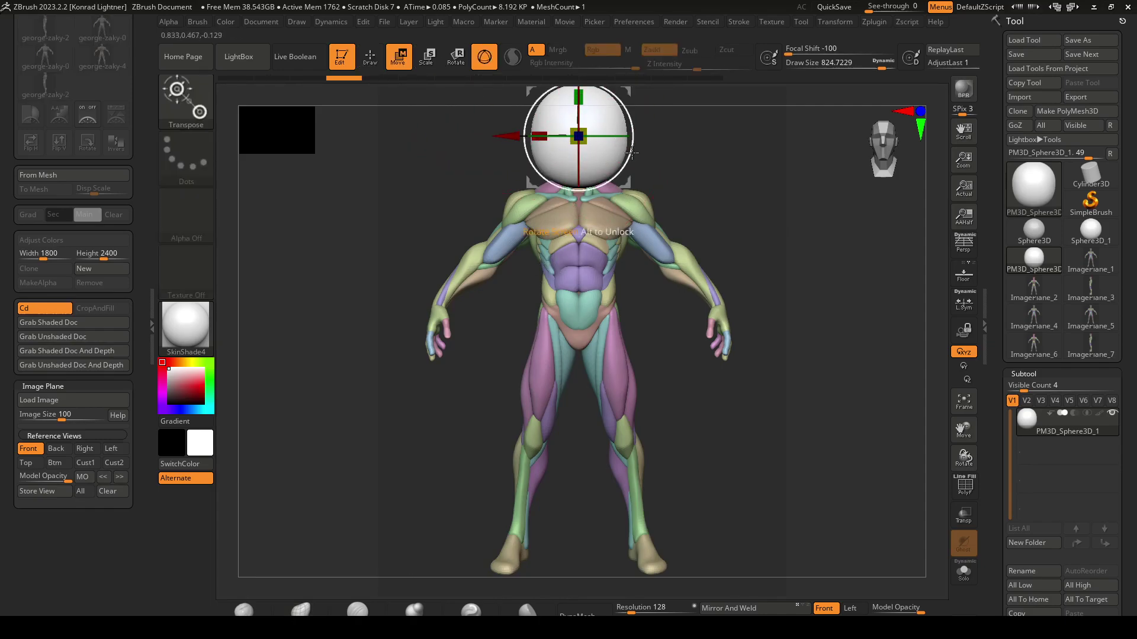
pyautogui.moveTo(724, 212); pyautogui.dragTo(669, 202)
pyautogui.hotkey('ctrl', 'z')
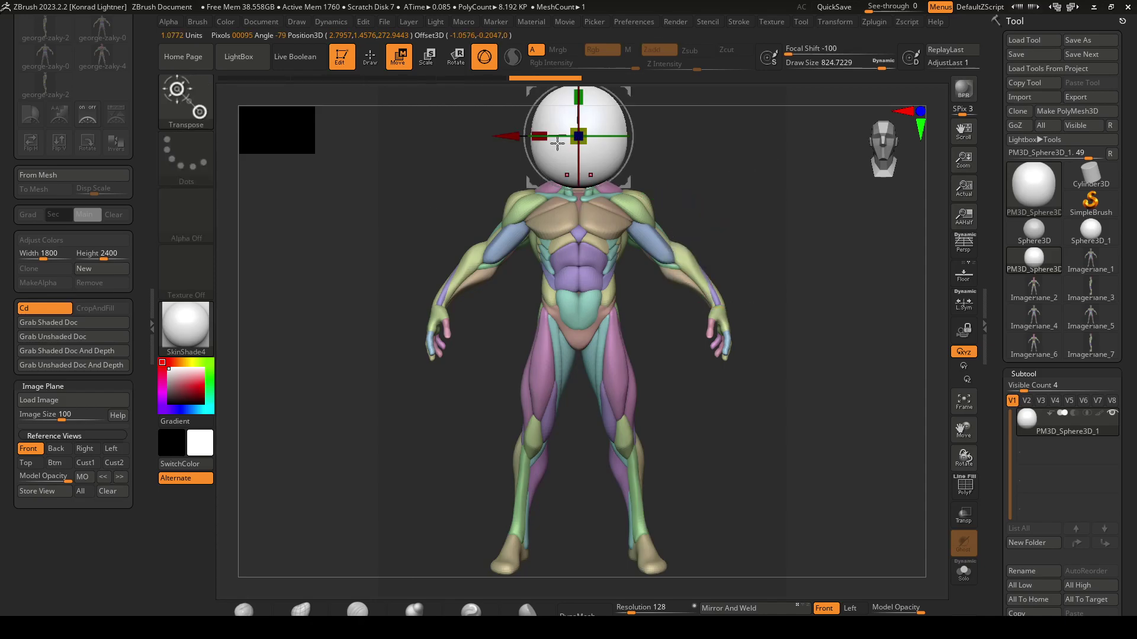
pyautogui.press('q')
pyautogui.press('shift')
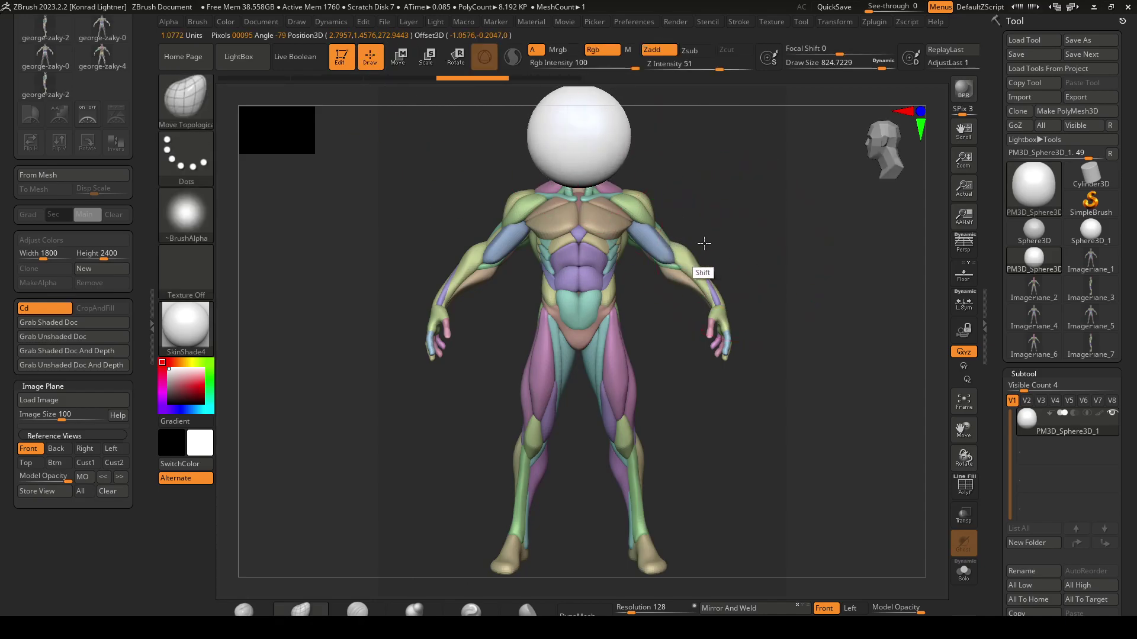
pyautogui.keyDown('shift'); pyautogui.moveTo(700, 238); pyautogui.dragTo(680, 245); pyautogui.keyUp('shift')
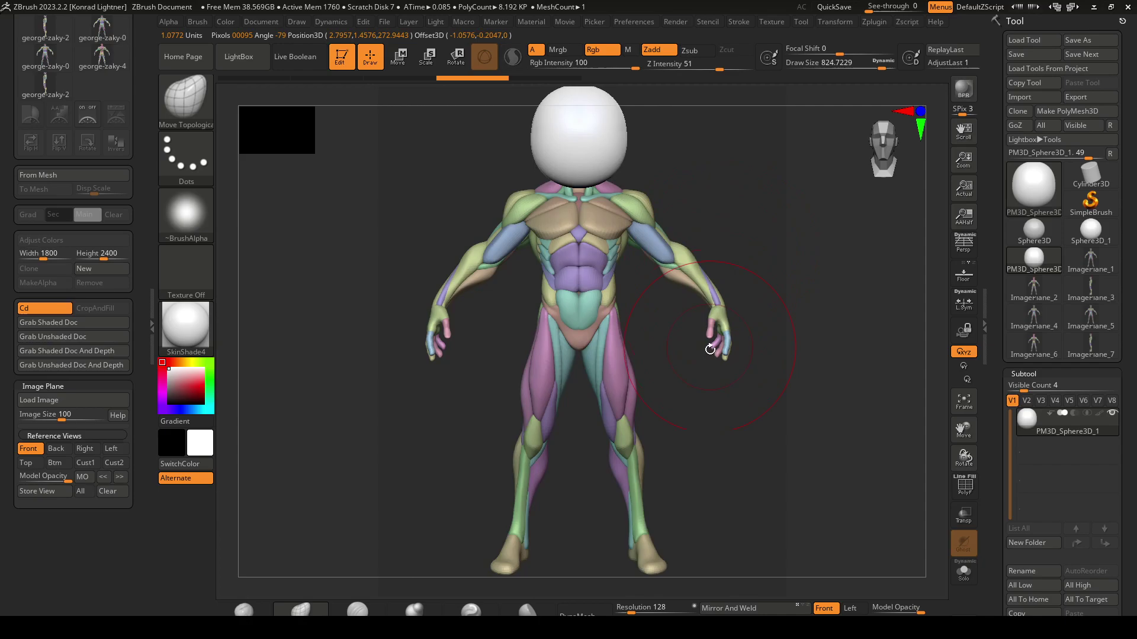
pyautogui.keyDown('alt'); pyautogui.moveTo(713, 353); pyautogui.dragTo(626, 334); pyautogui.keyUp('alt')
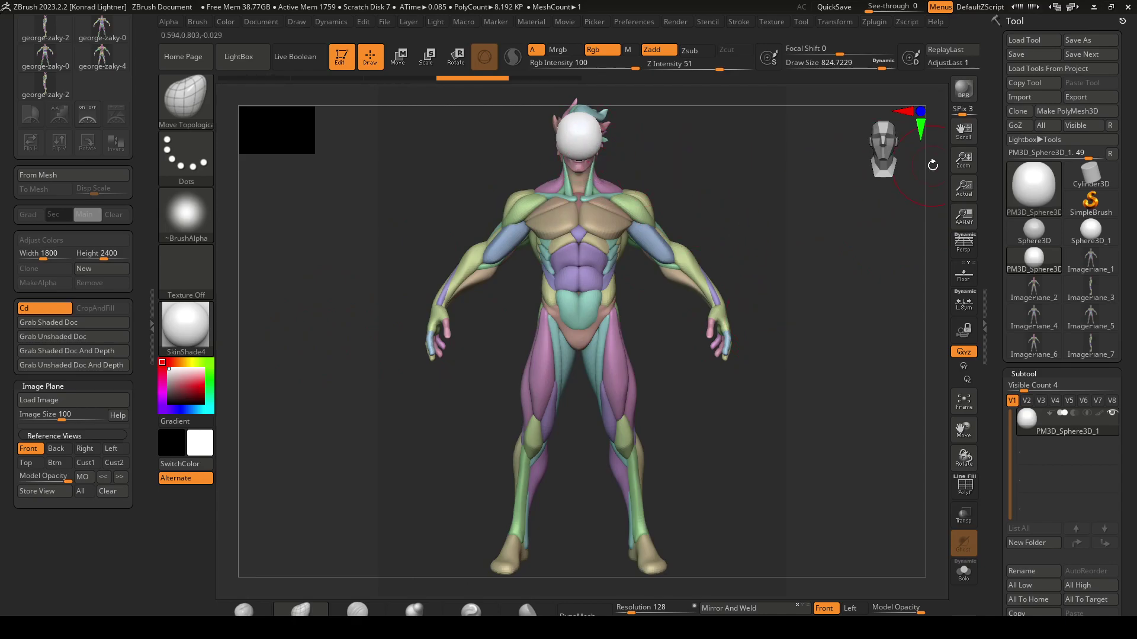
# Magnify the document around the figure's head and return it to antialiased half size
pyautogui.moveTo(964, 159); pyautogui.dragTo(966, 239)
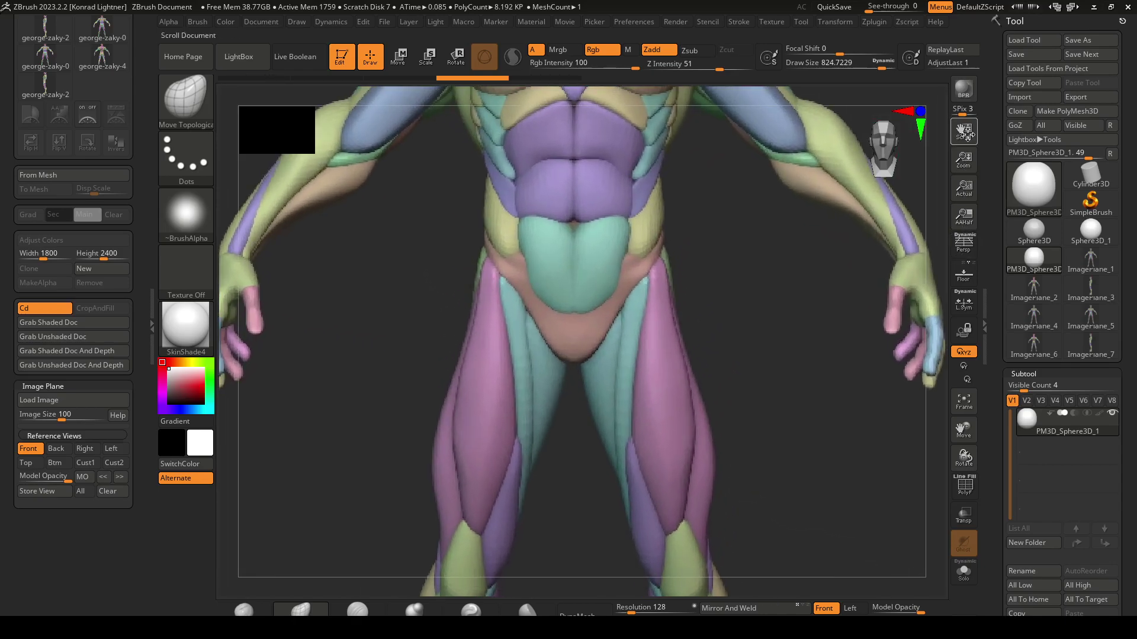
pyautogui.moveTo(965, 134); pyautogui.dragTo(974, 283)
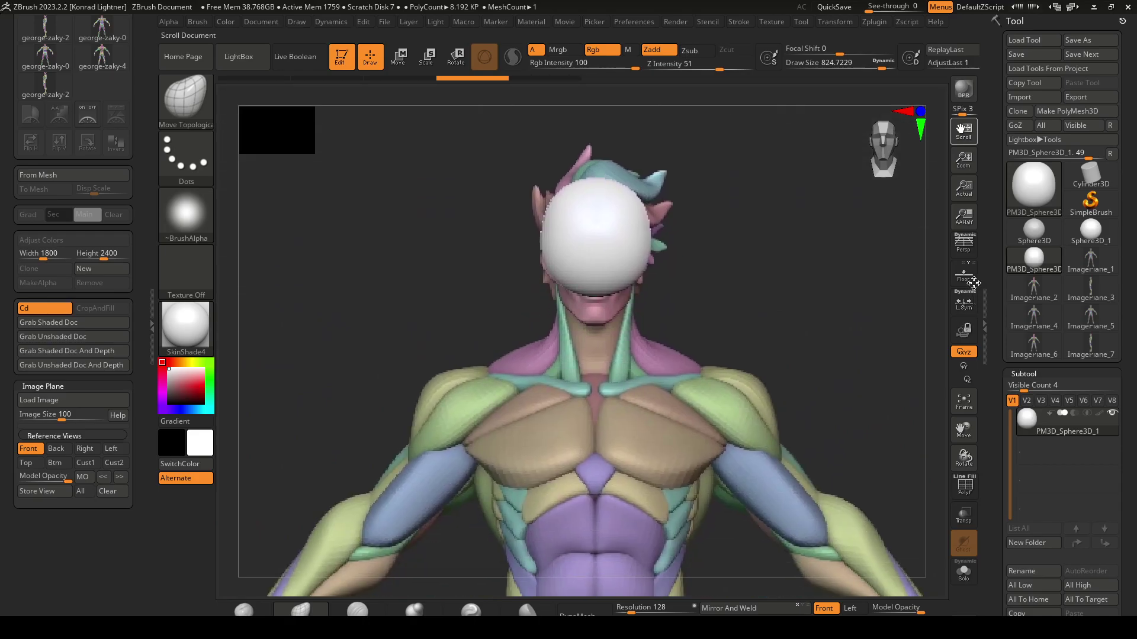
pyautogui.click(965, 202)
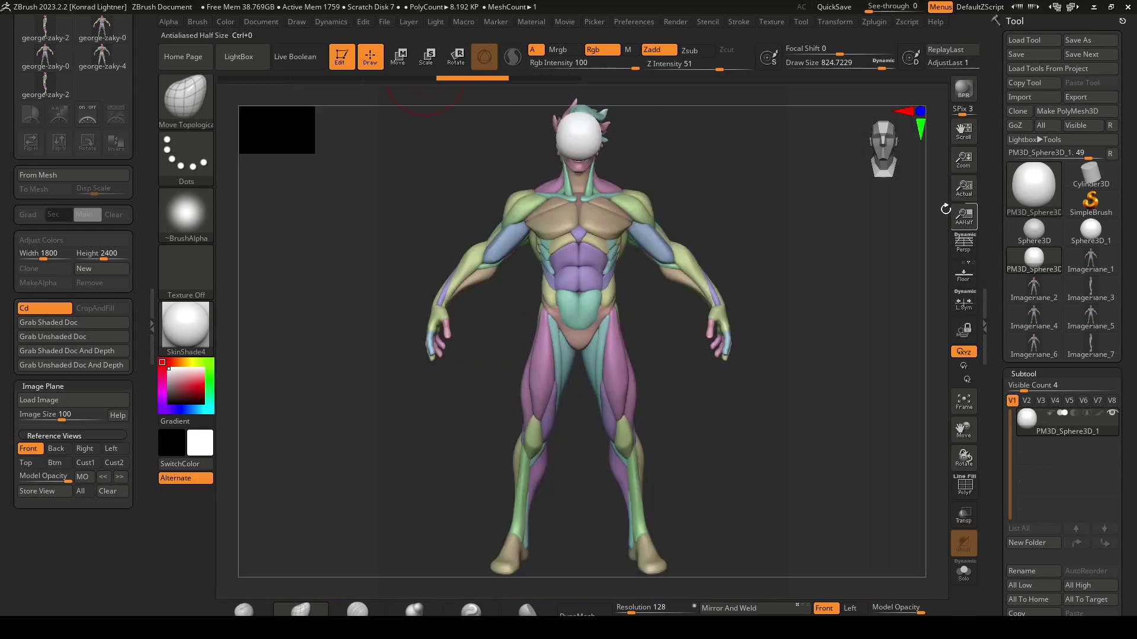
# Magnify the document around the head and pull the sphere's side and upper edge inward in the Front reference
pyautogui.moveTo(963, 160); pyautogui.dragTo(964, 231)
pyautogui.moveTo(963, 131); pyautogui.dragTo(953, 276)
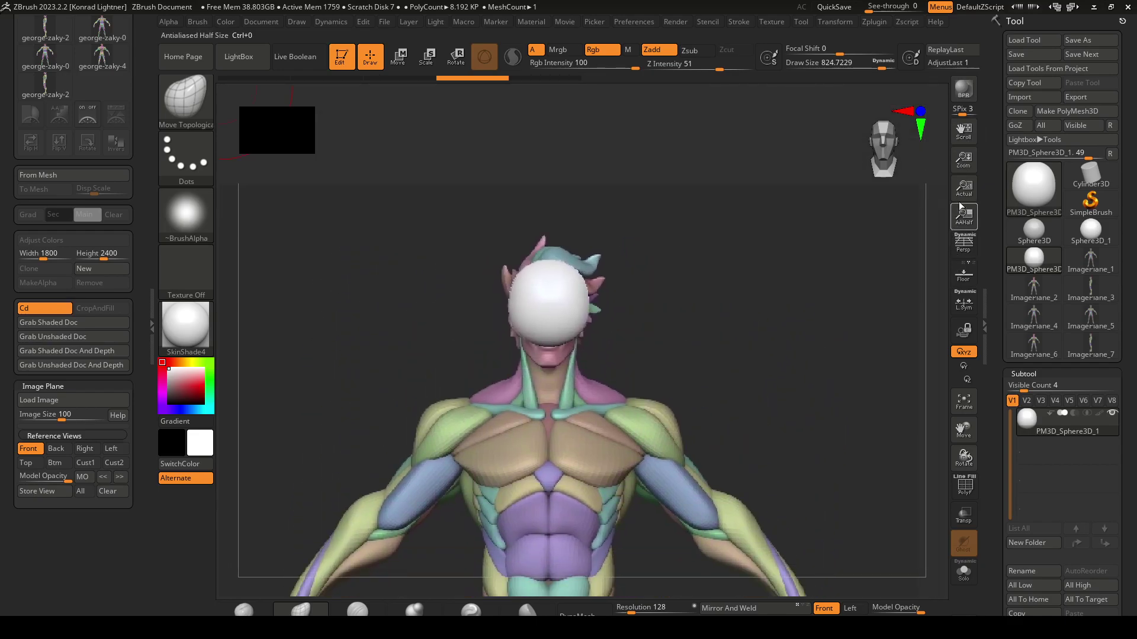
pyautogui.moveTo(963, 159); pyautogui.dragTo(966, 209)
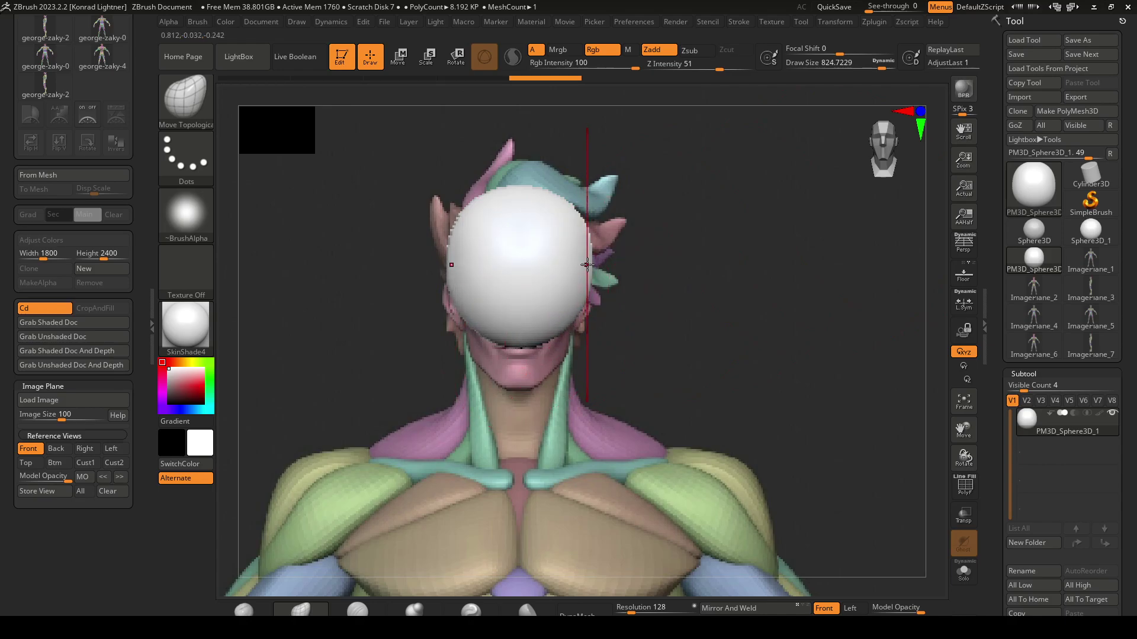
pyautogui.moveTo(590, 266); pyautogui.dragTo(575, 267)
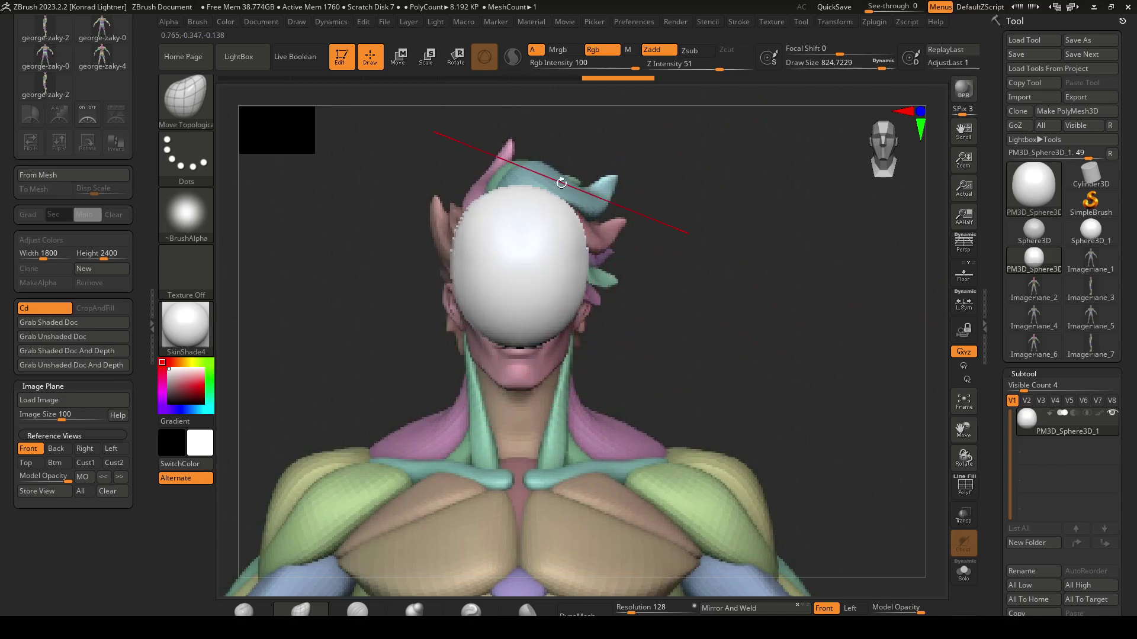
pyautogui.moveTo(573, 205); pyautogui.dragTo(570, 212)
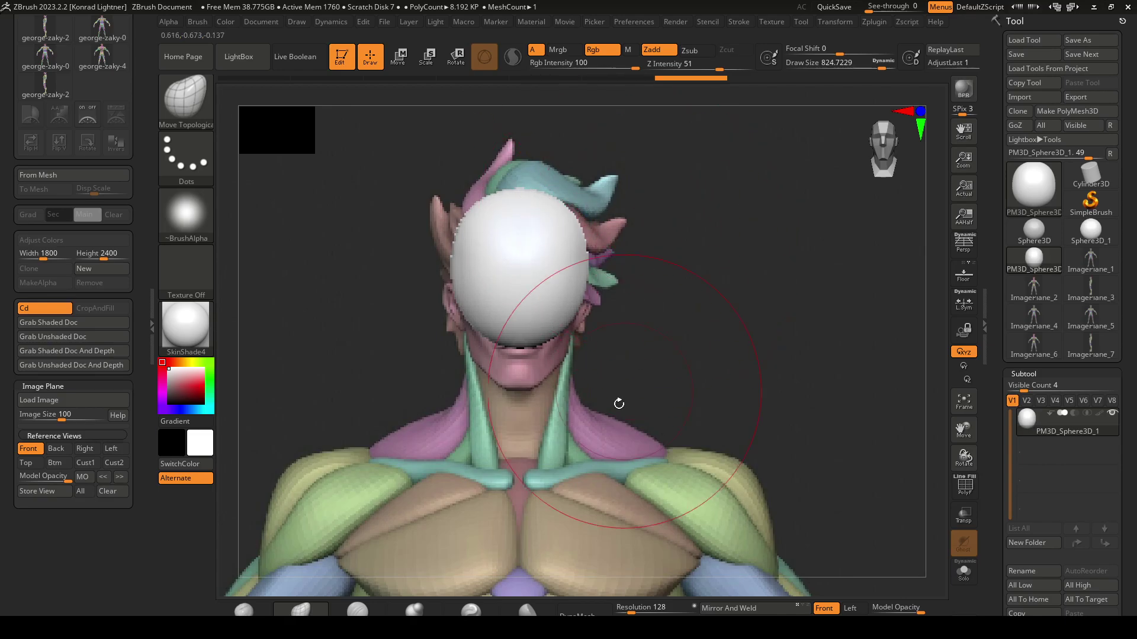
# Push the sphere's rear edge slightly outward in the Left reference and show the whole figure in the Back view
pyautogui.click(85, 450)
pyautogui.click(110, 449)
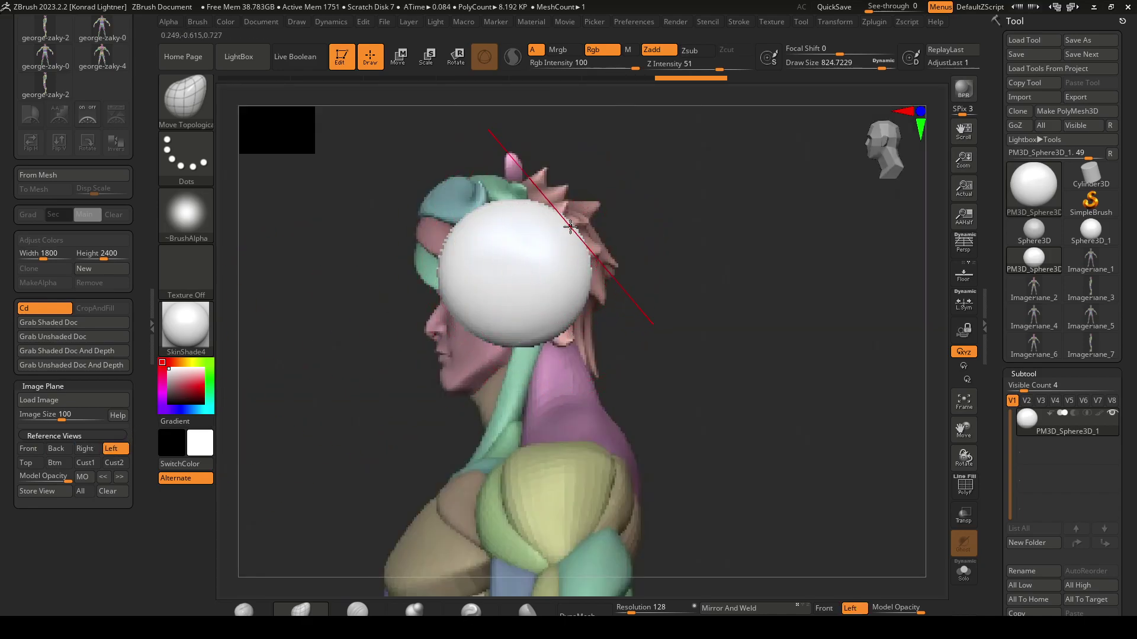
pyautogui.moveTo(570, 231); pyautogui.dragTo(574, 231)
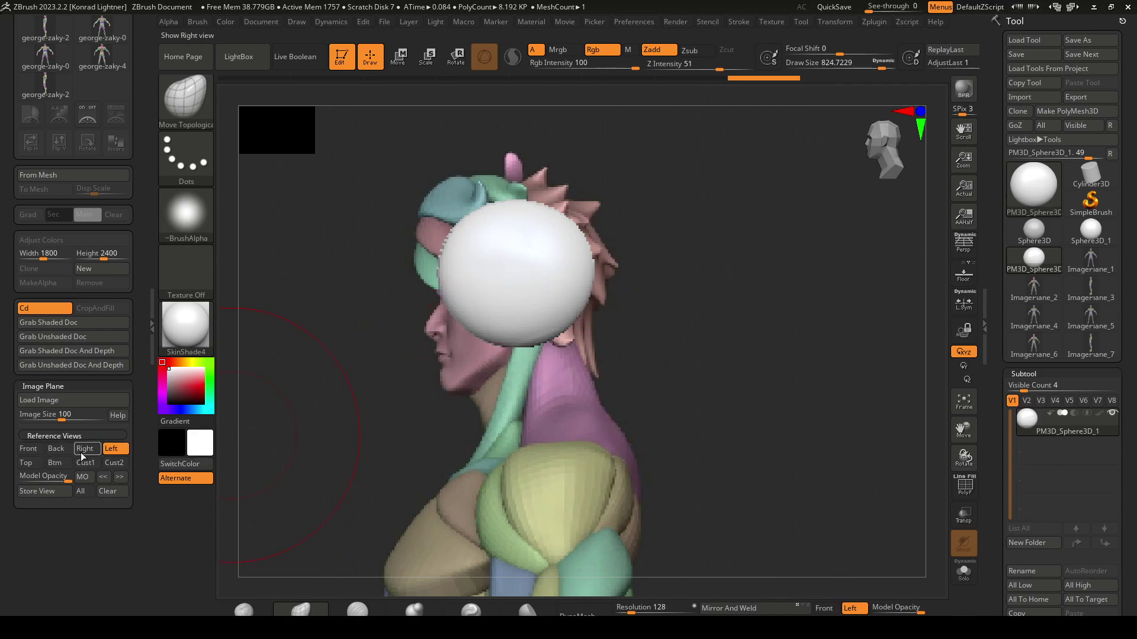
pyautogui.click(55, 449)
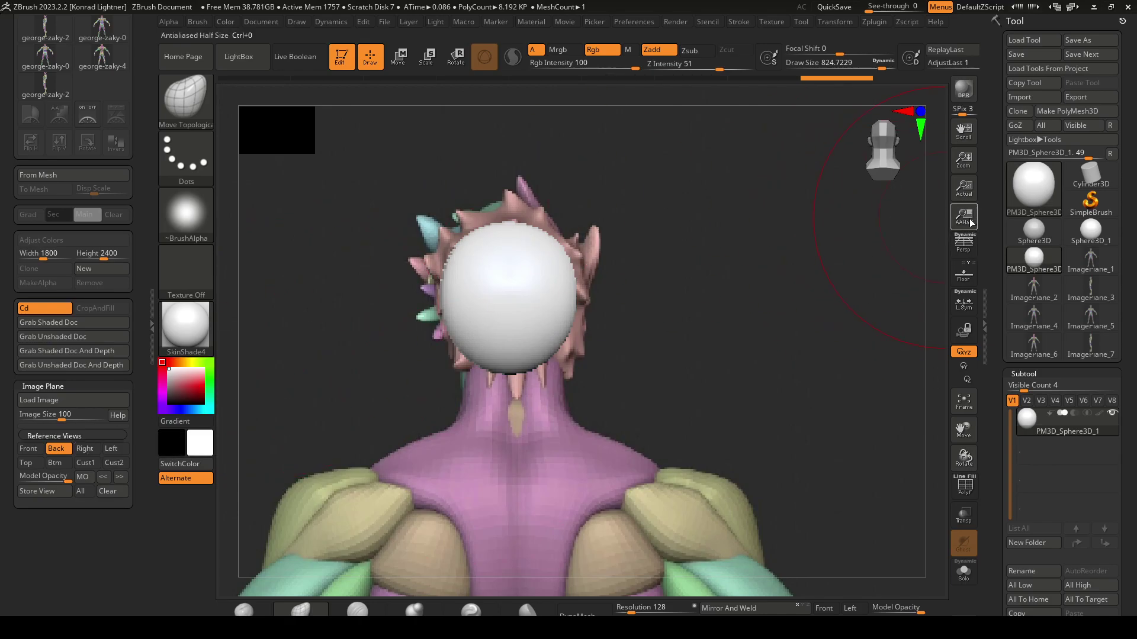
pyautogui.click(964, 188)
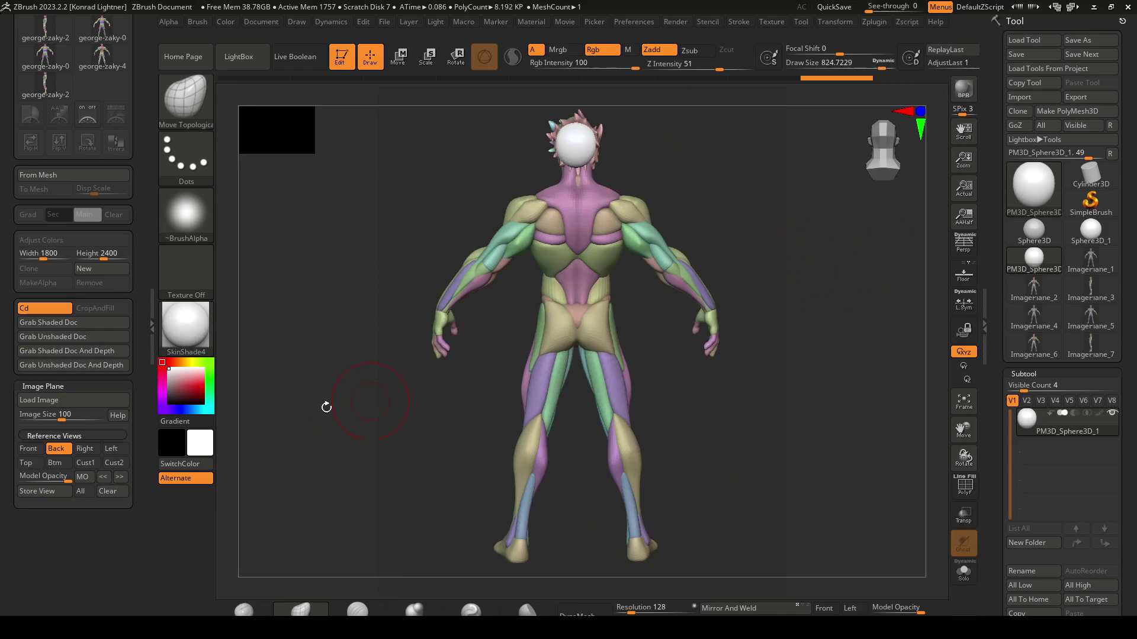
# Show the Front reference view, remove the Texture palette from the side tray and collapse the tray
pyautogui.click(28, 448)
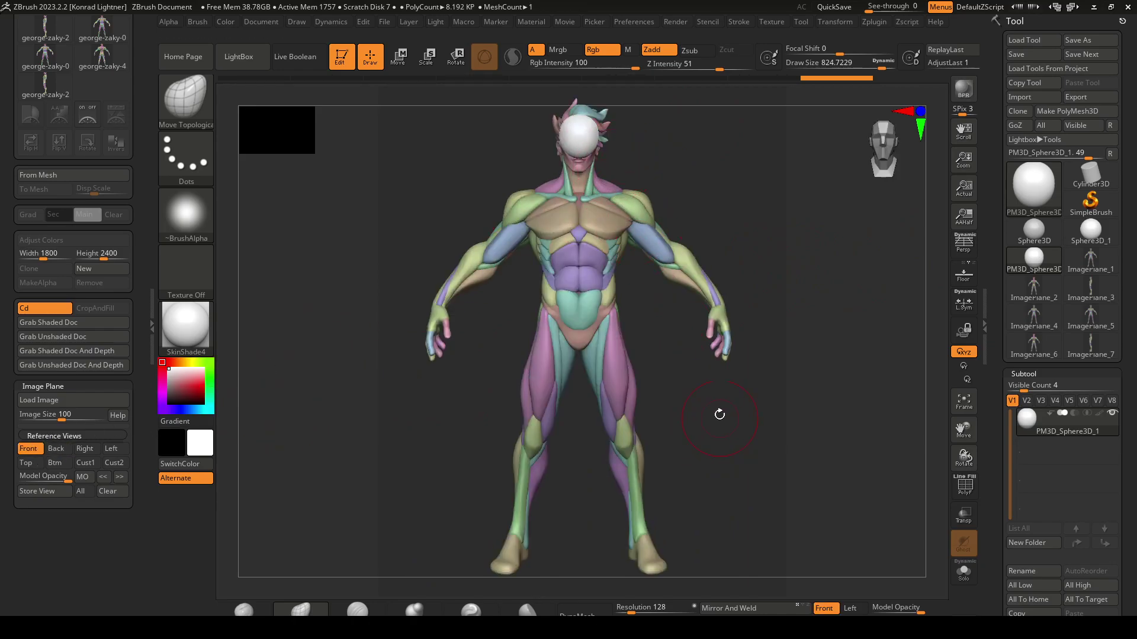
pyautogui.moveTo(757, 367); pyautogui.dragTo(798, 379)
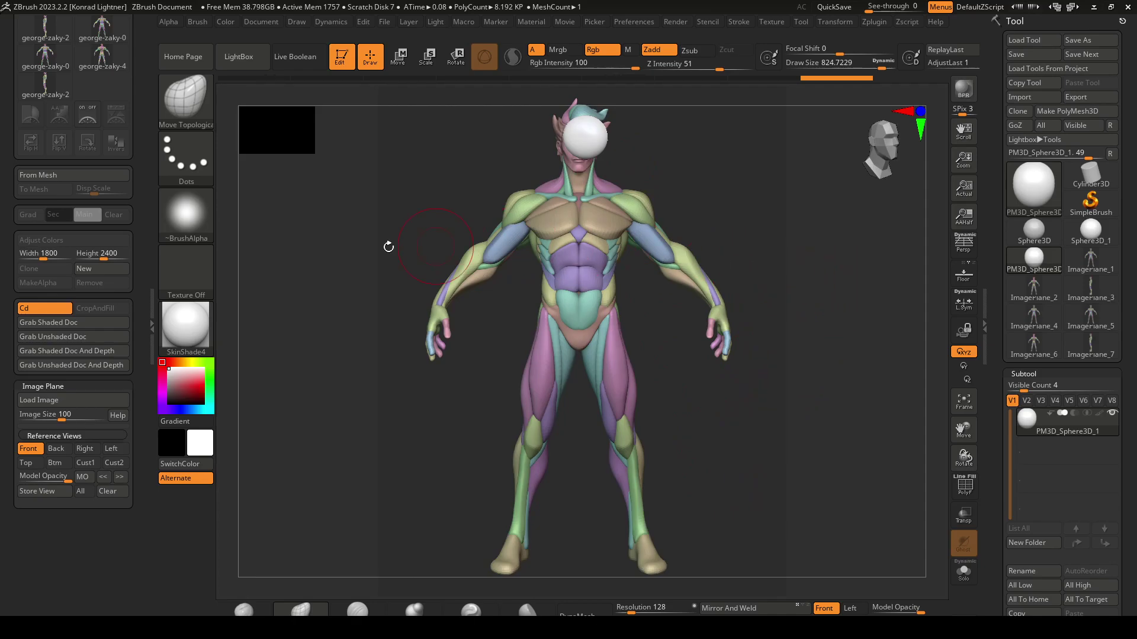
pyautogui.moveTo(148, 98); pyautogui.dragTo(157, 251)
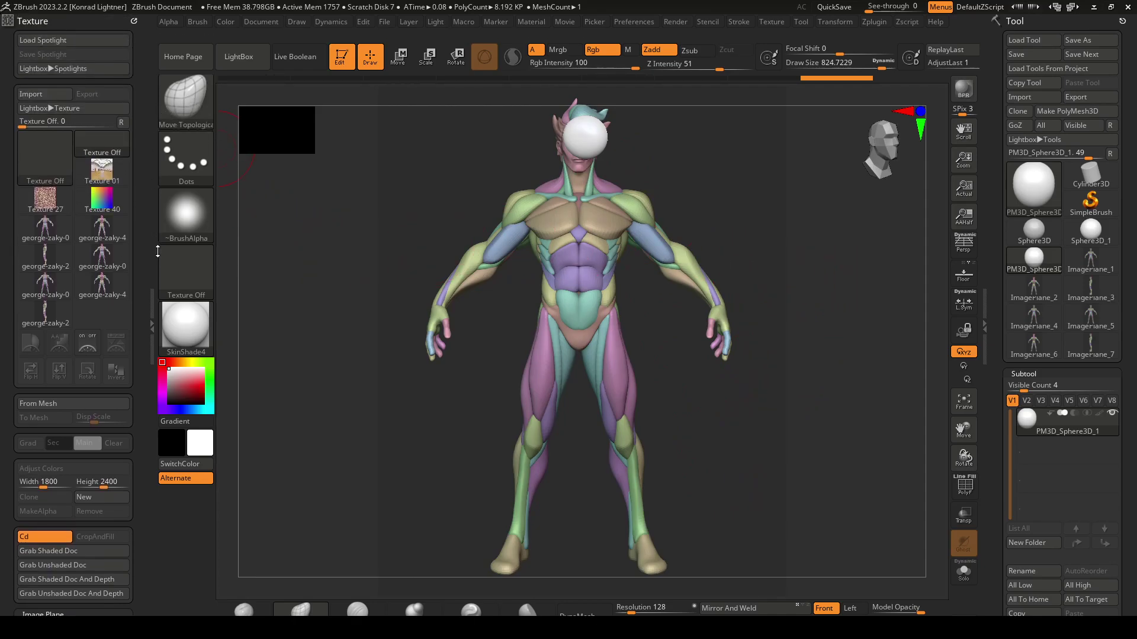
pyautogui.click(135, 24)
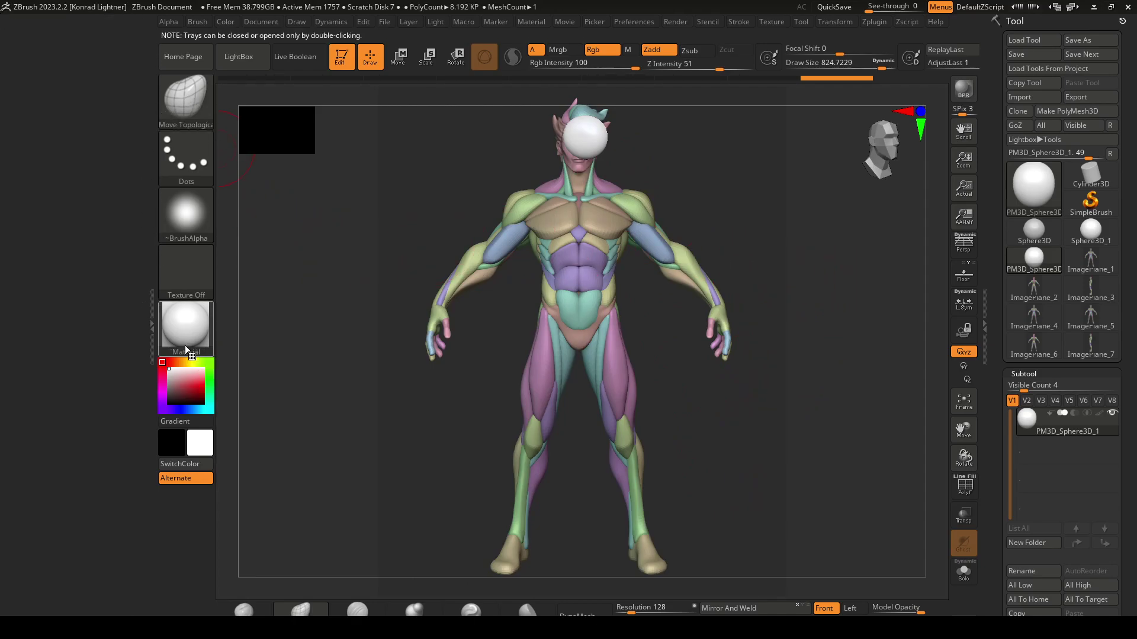
pyautogui.click(149, 324)
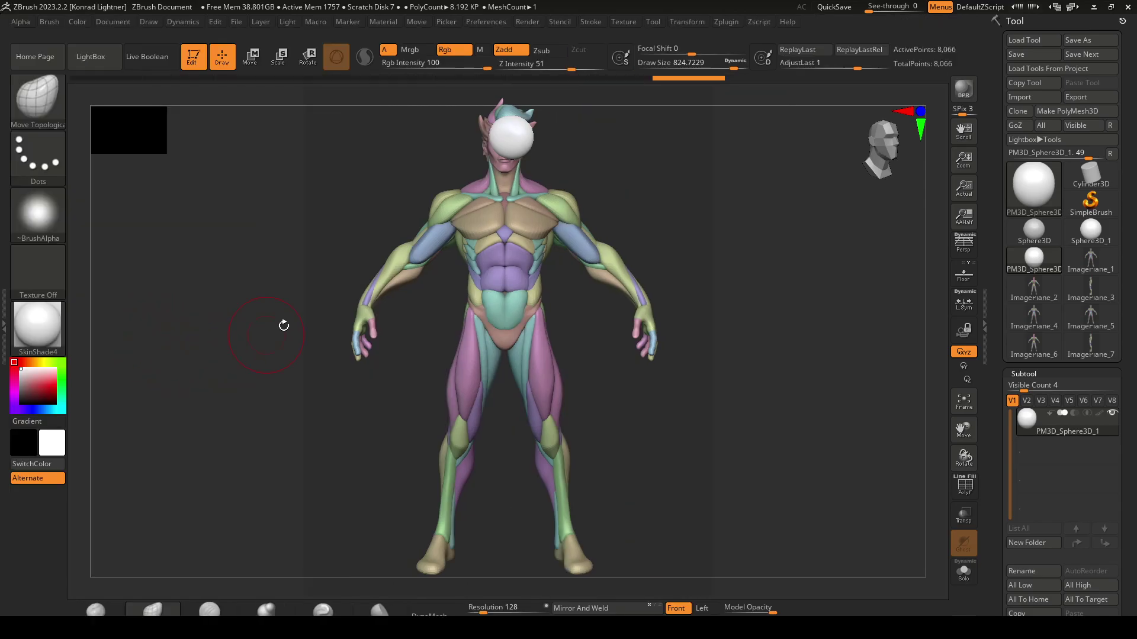
# Compare the Front and Left reference views, try a Model Opacity of 43 in Front, and restore it to 100
pyautogui.click(501, 21)
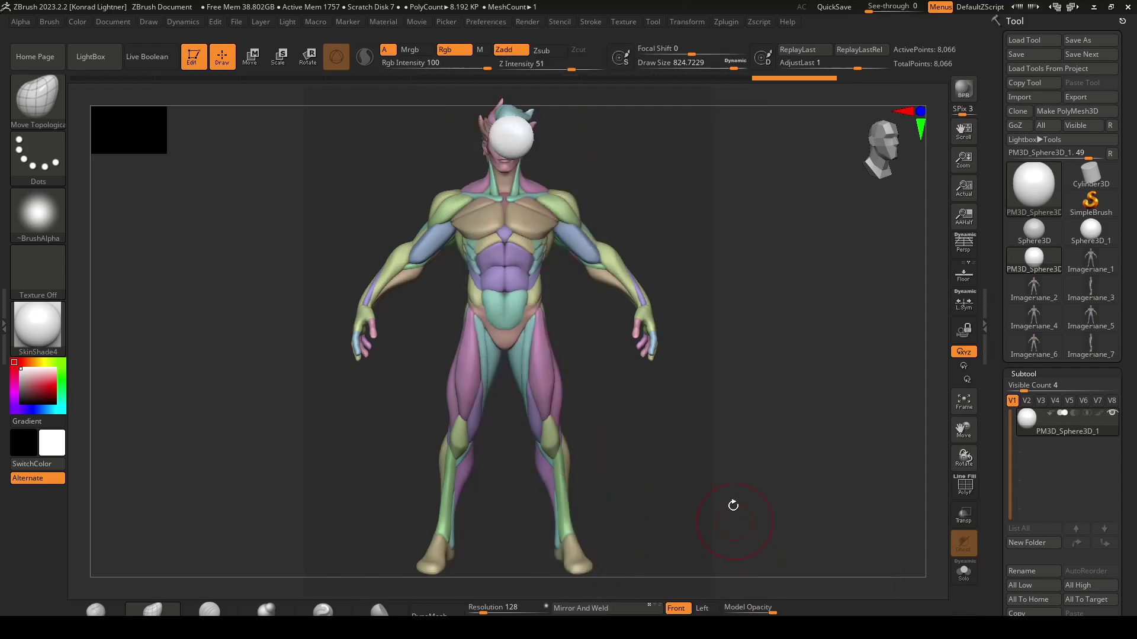
pyautogui.keyDown('alt'); pyautogui.moveTo(741, 457); pyautogui.dragTo(722, 492); pyautogui.keyUp('alt')
pyautogui.moveTo(744, 553); pyautogui.dragTo(749, 565)
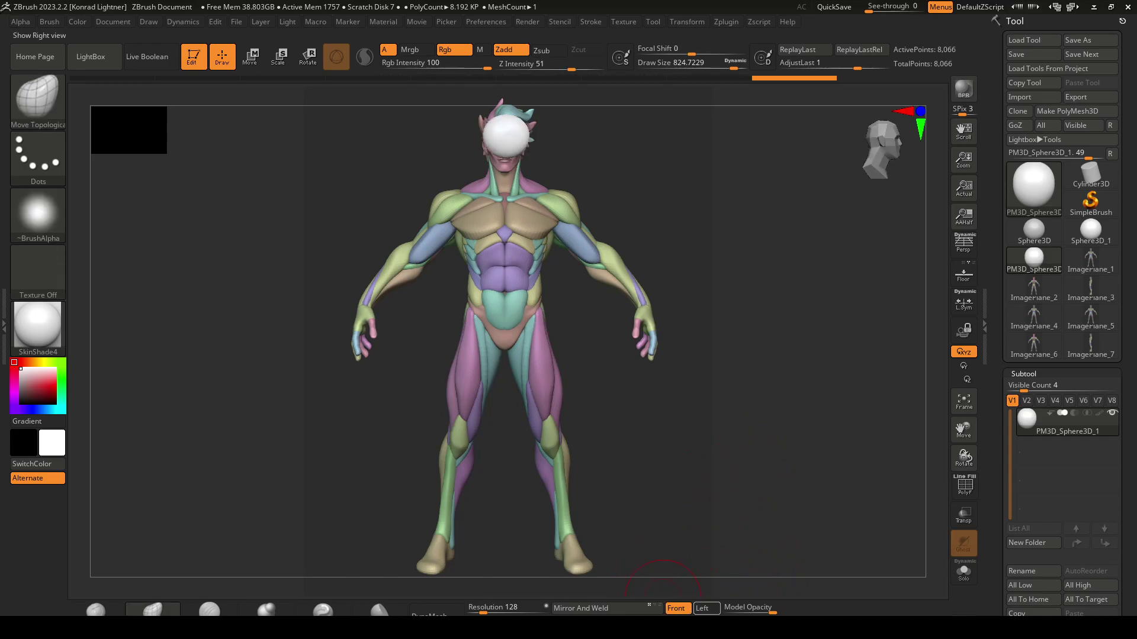
pyautogui.click(677, 609)
pyautogui.click(705, 609)
pyautogui.click(677, 608)
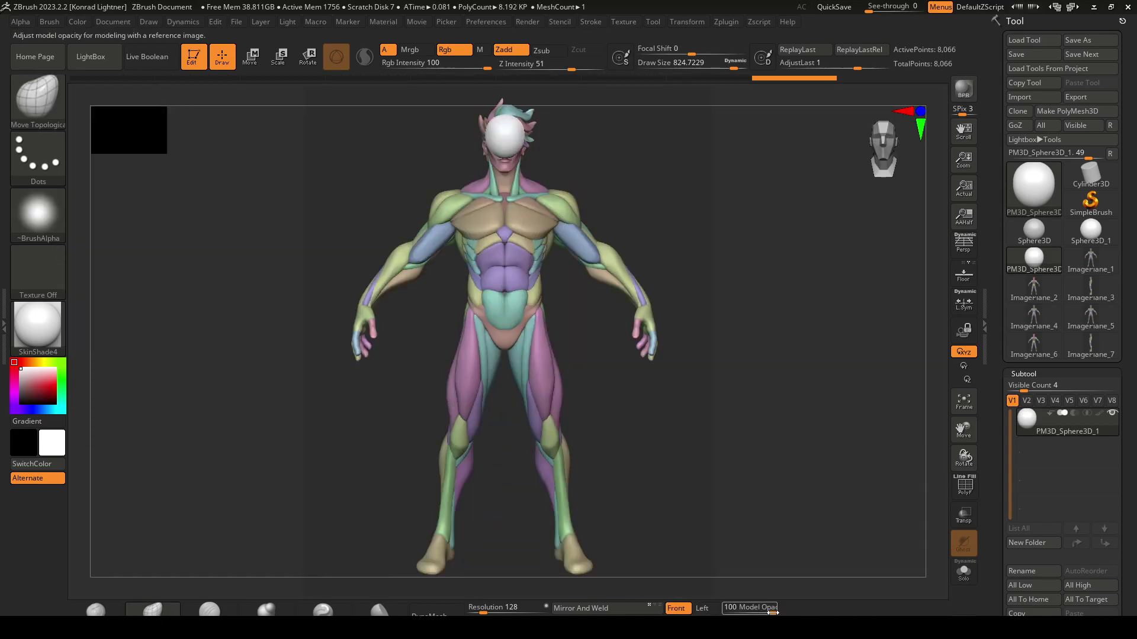
pyautogui.moveTo(773, 612); pyautogui.dragTo(746, 613)
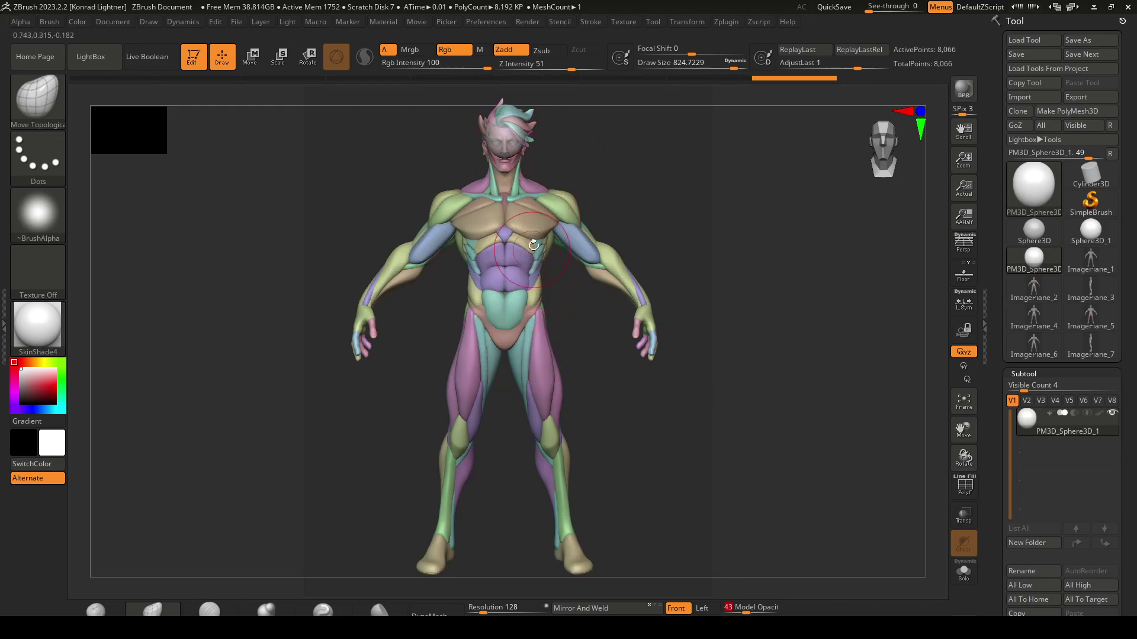
pyautogui.moveTo(746, 613); pyautogui.dragTo(777, 613)
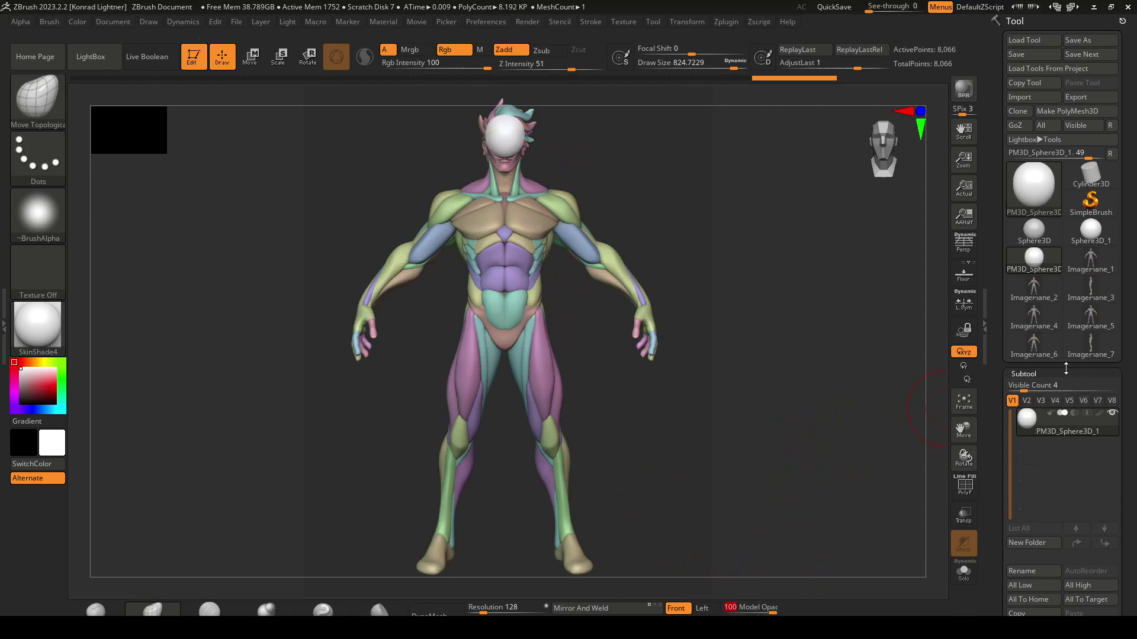
# Append a Sphere3D_1 mesh as a second subtool beside the head sphere and make it the active subtool
pyautogui.moveTo(1130, 390); pyautogui.dragTo(1128, 343)
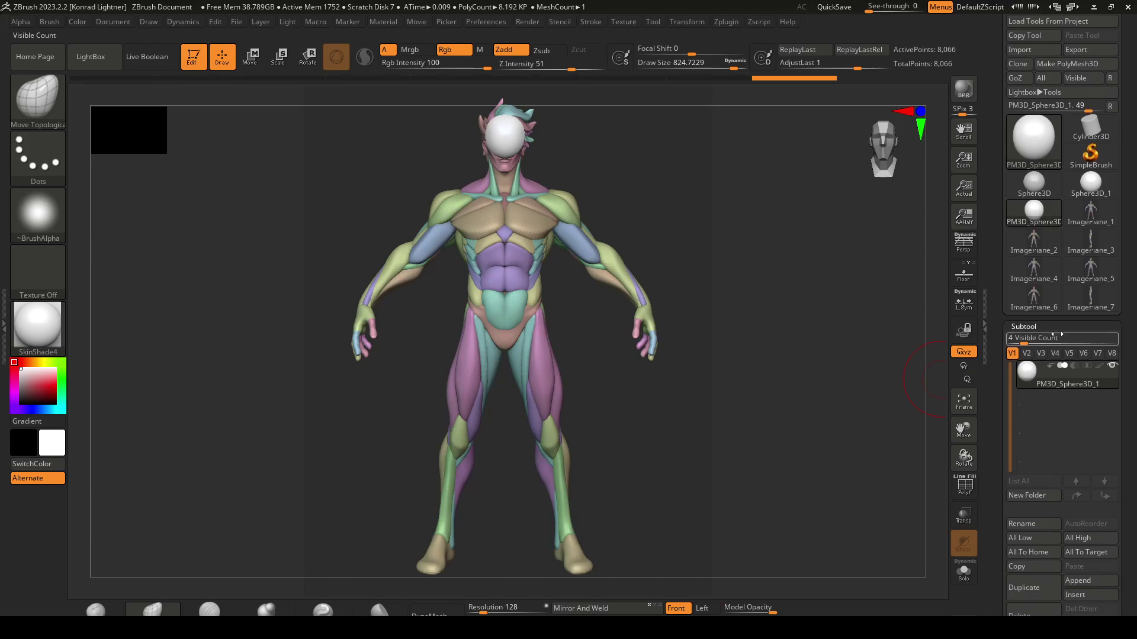
pyautogui.scroll(-4, 1128, 393)
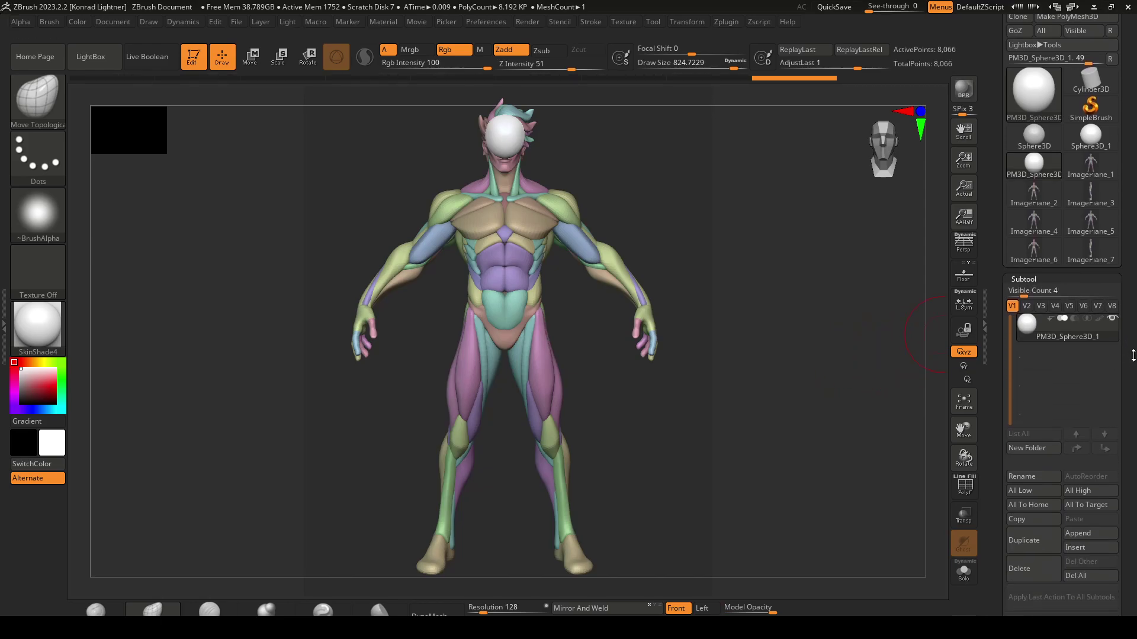
pyautogui.click(1098, 485)
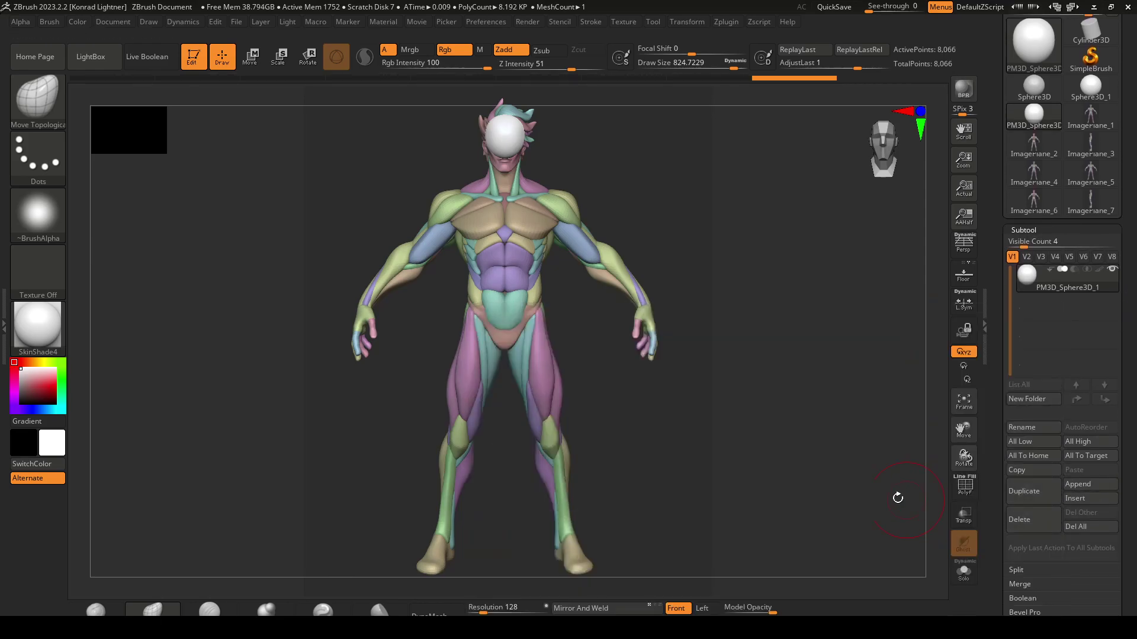
pyautogui.click(1107, 485)
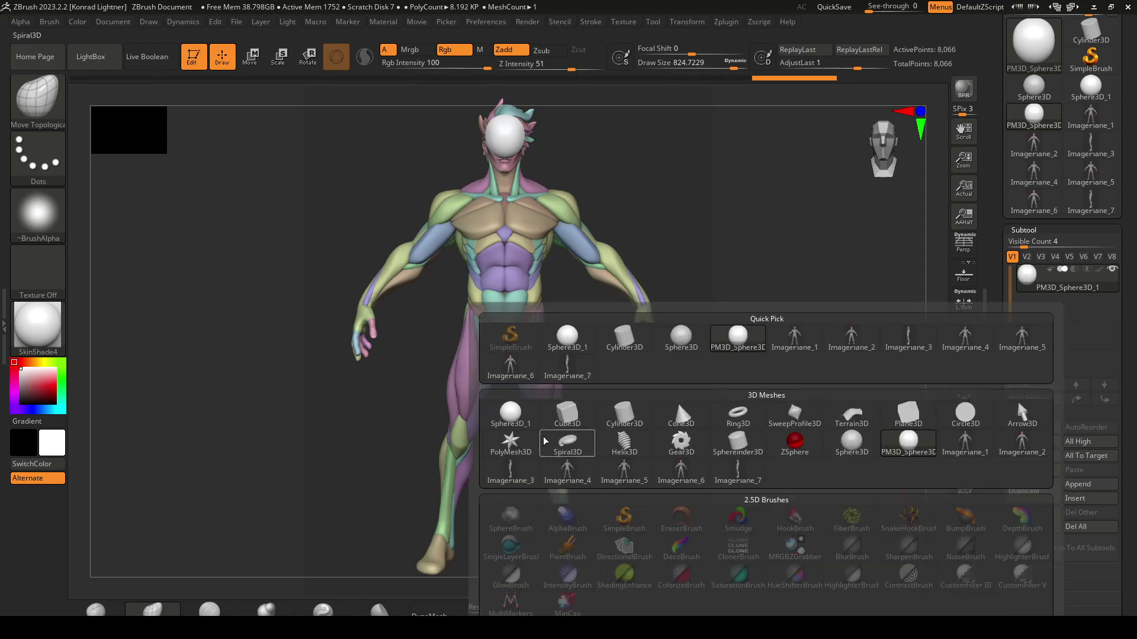
pyautogui.moveTo(513, 426)
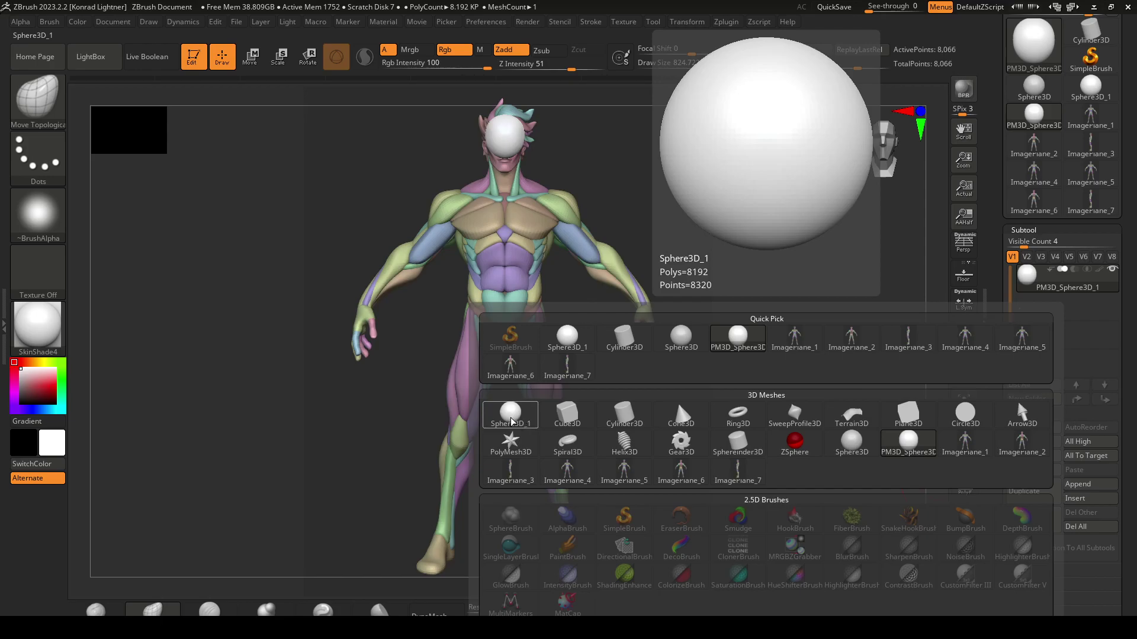
pyautogui.click(513, 423)
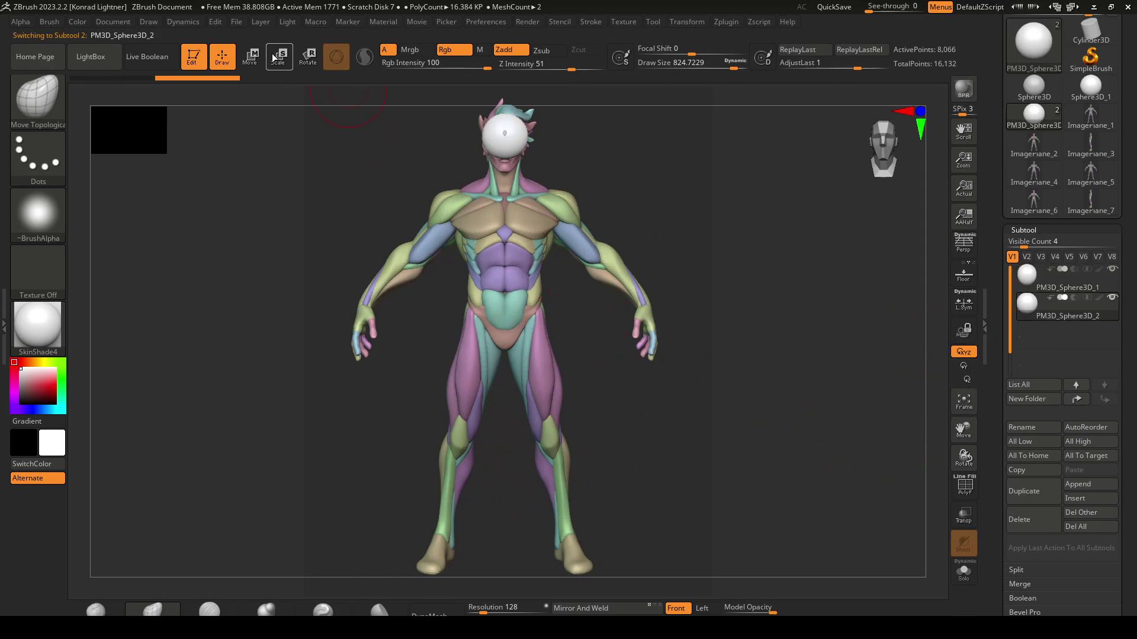
# Move the new sphere down with the gizmo until it sits just below the head sphere, checking it in the Front reference
pyautogui.click(249, 56)
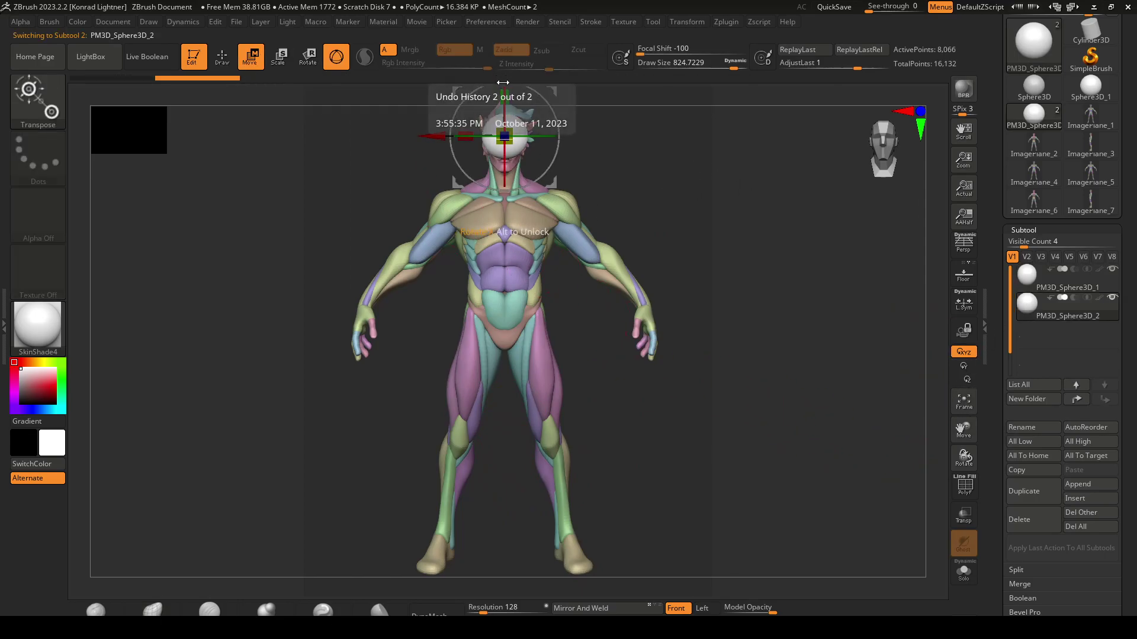
pyautogui.keyDown('alt'); pyautogui.moveTo(641, 134); pyautogui.dragTo(641, 175); pyautogui.keyUp('alt')
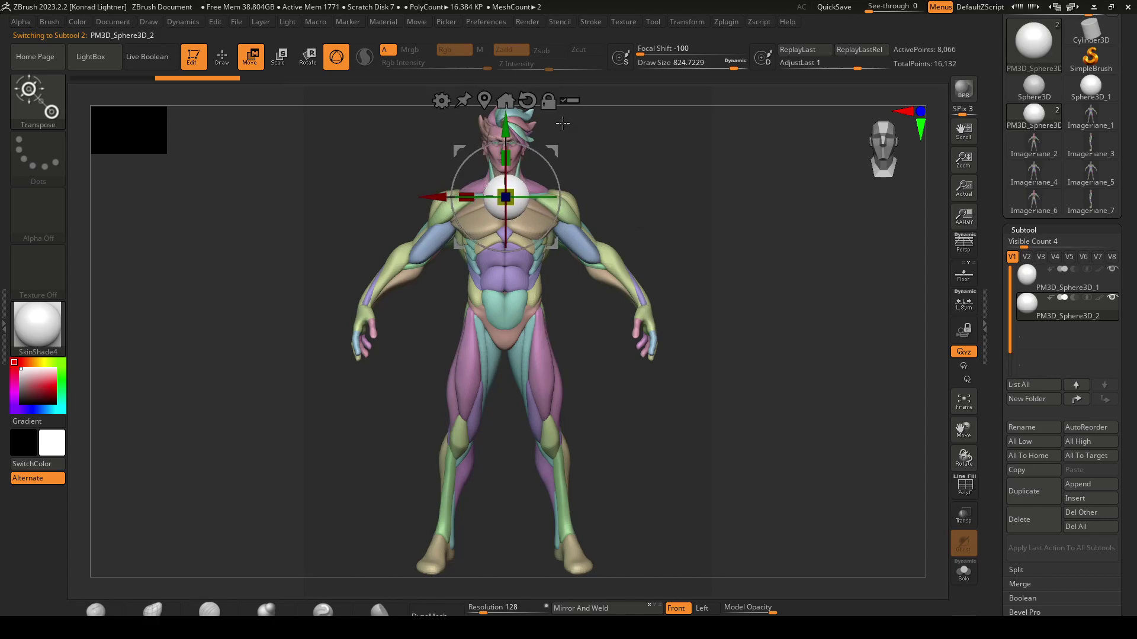
pyautogui.moveTo(504, 107); pyautogui.dragTo(506, 159)
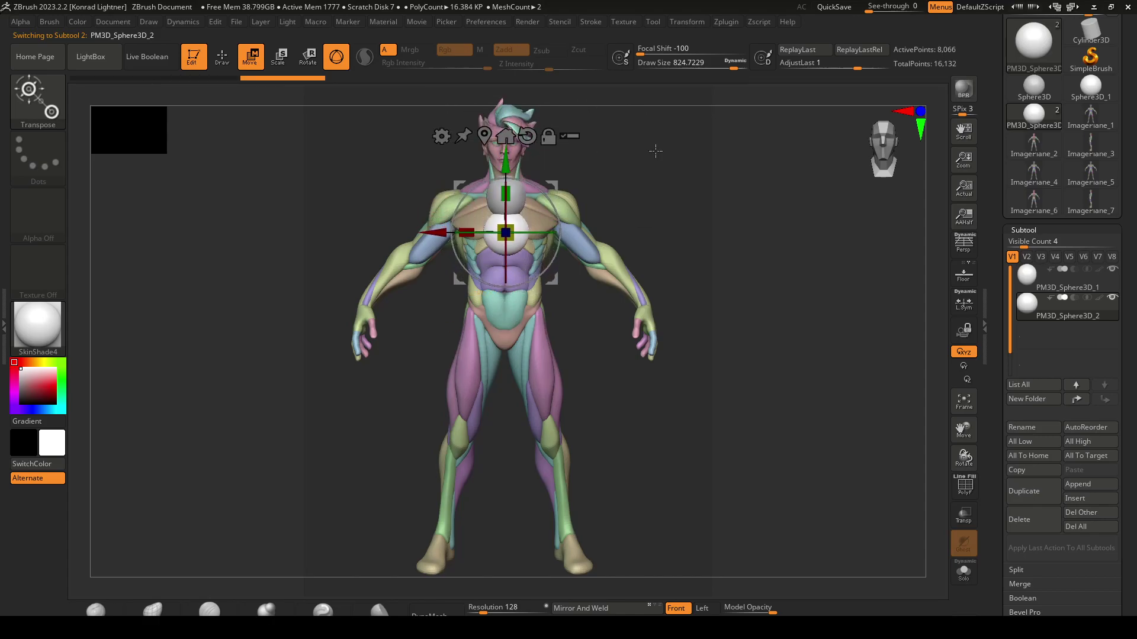
pyautogui.press('q')
pyautogui.click(680, 610)
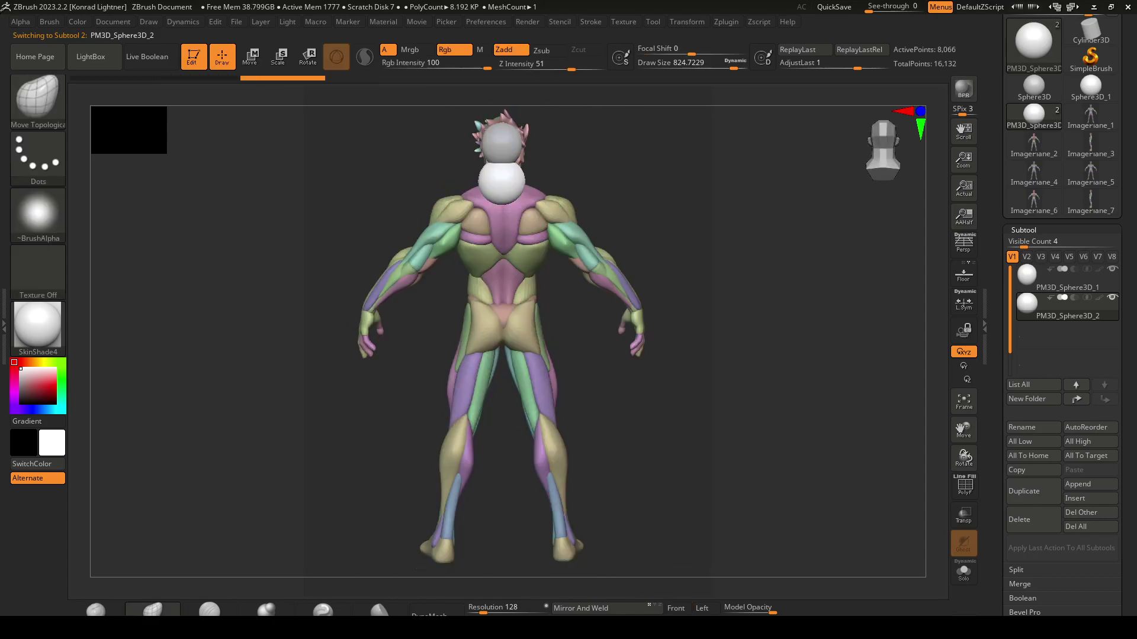
pyautogui.click(683, 611)
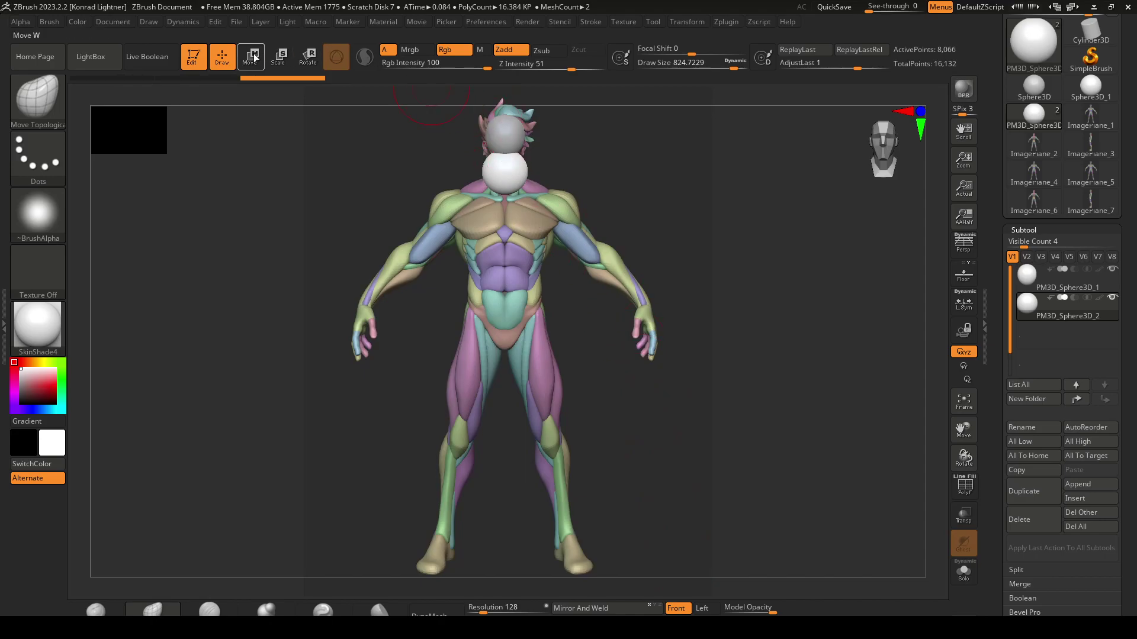
# Shrink and raise the new sphere into the underside of the head sphere, and shift it forward toward the jaw in the Left reference
pyautogui.click(250, 56)
pyautogui.moveTo(504, 171); pyautogui.dragTo(502, 153)
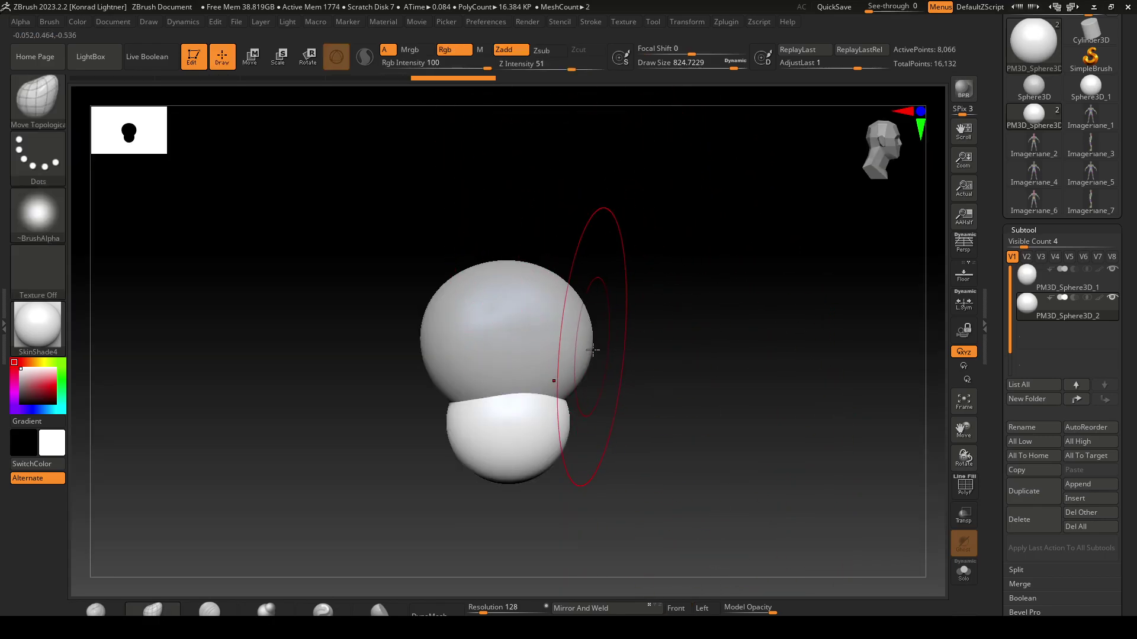
pyautogui.click(701, 608)
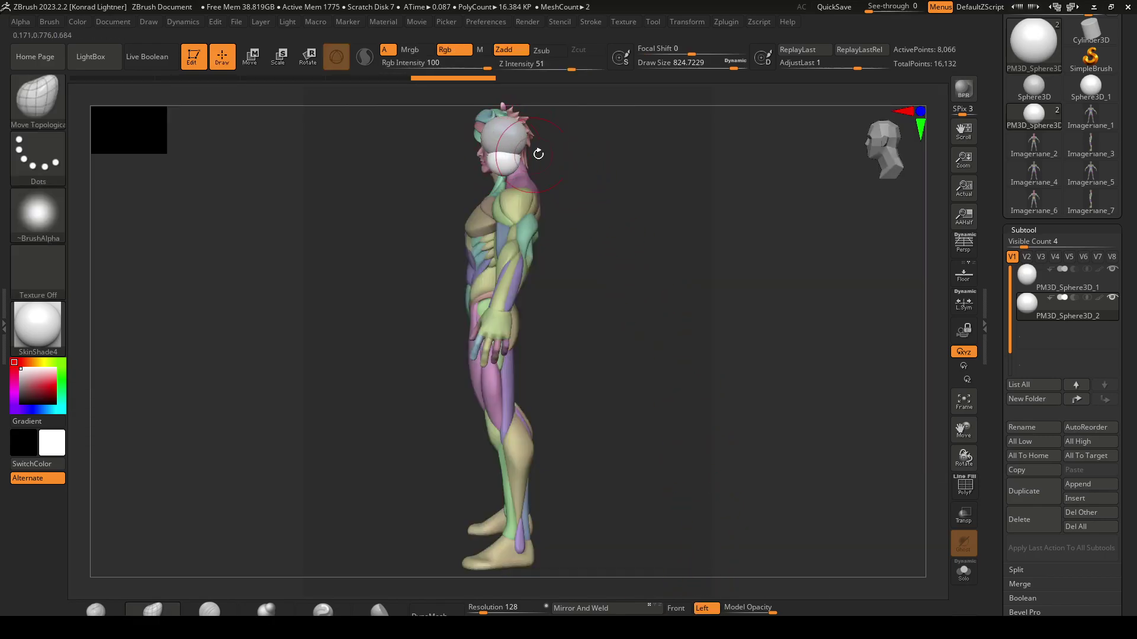
pyautogui.click(249, 56)
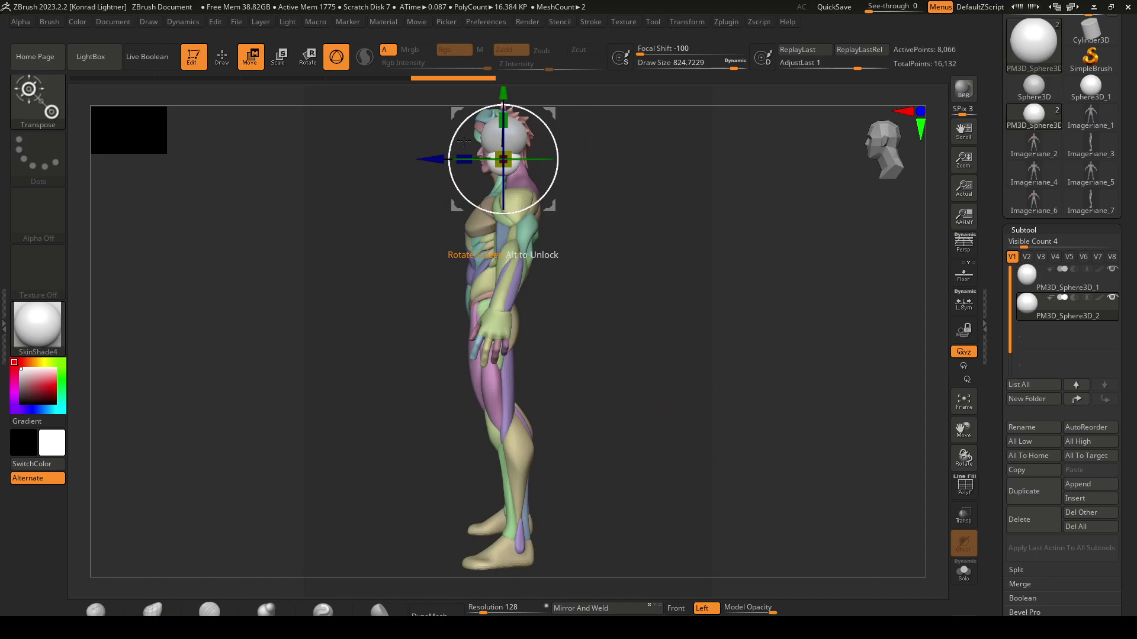
pyautogui.moveTo(429, 156); pyautogui.dragTo(433, 157)
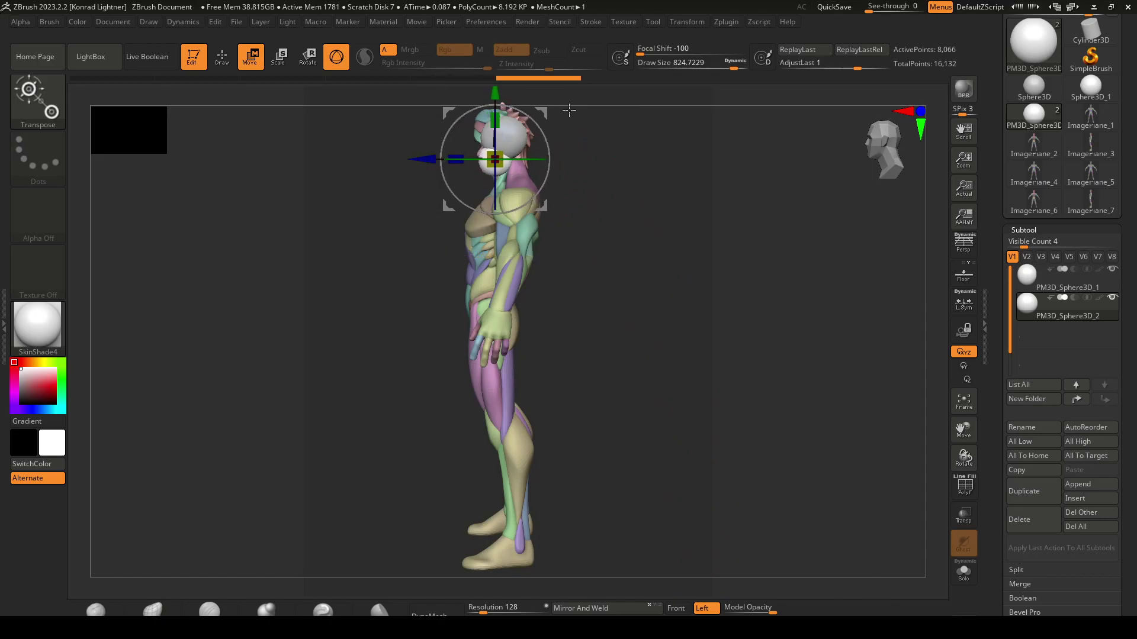
# Magnify the document around the head in the Left reference and reduce the Move Topological brush's draw size to about 533
pyautogui.click(222, 56)
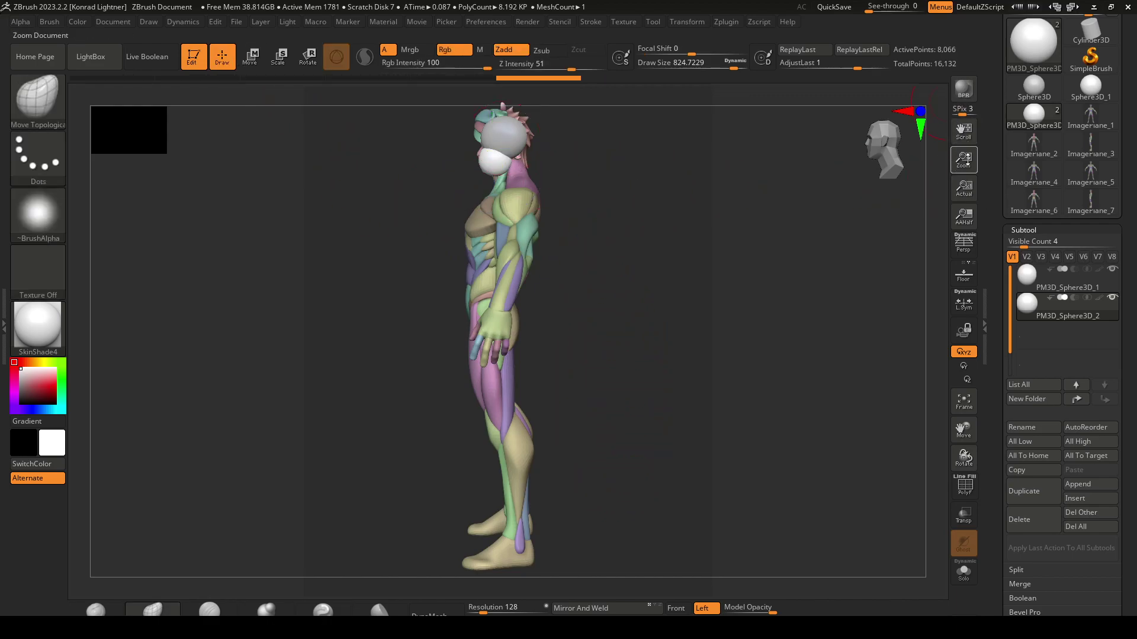
pyautogui.moveTo(963, 160); pyautogui.dragTo(948, 278)
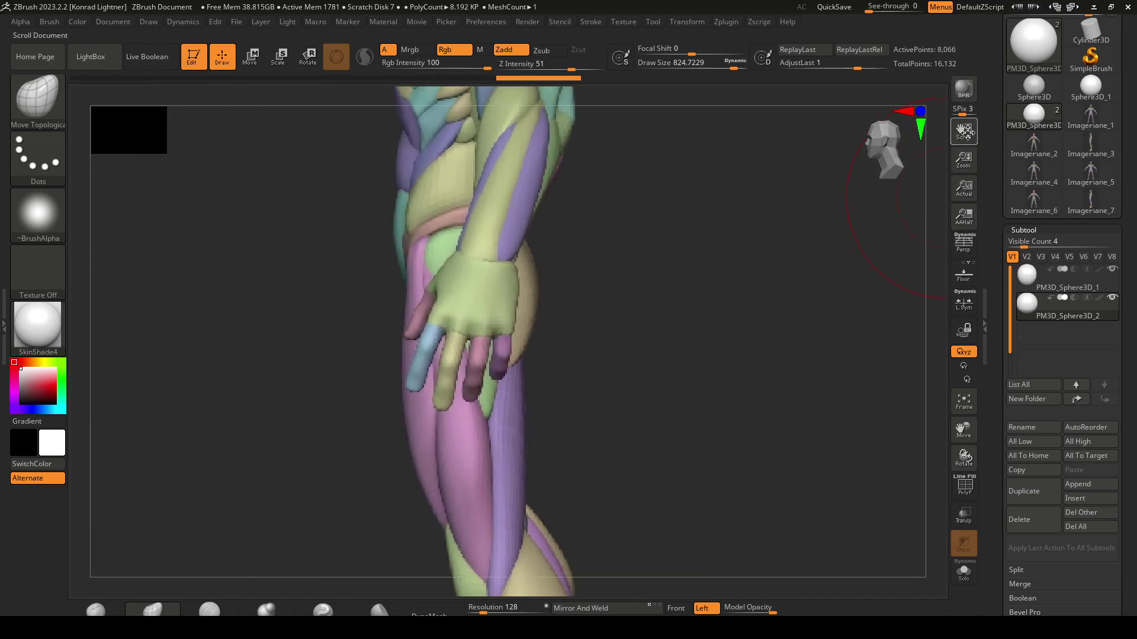
pyautogui.moveTo(963, 130)
pyautogui.mouseDown()
pyautogui.moveTo(981, 302)
pyautogui.moveTo(978, 291)
pyautogui.mouseUp()
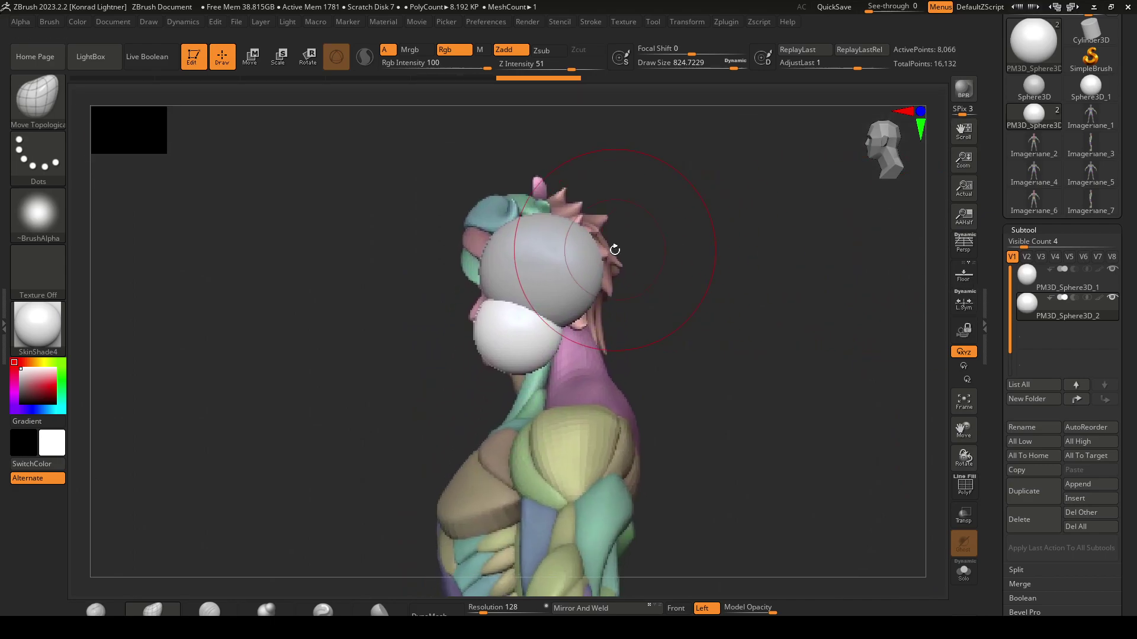
pyautogui.press('s')
pyautogui.moveTo(670, 282); pyautogui.dragTo(652, 280)
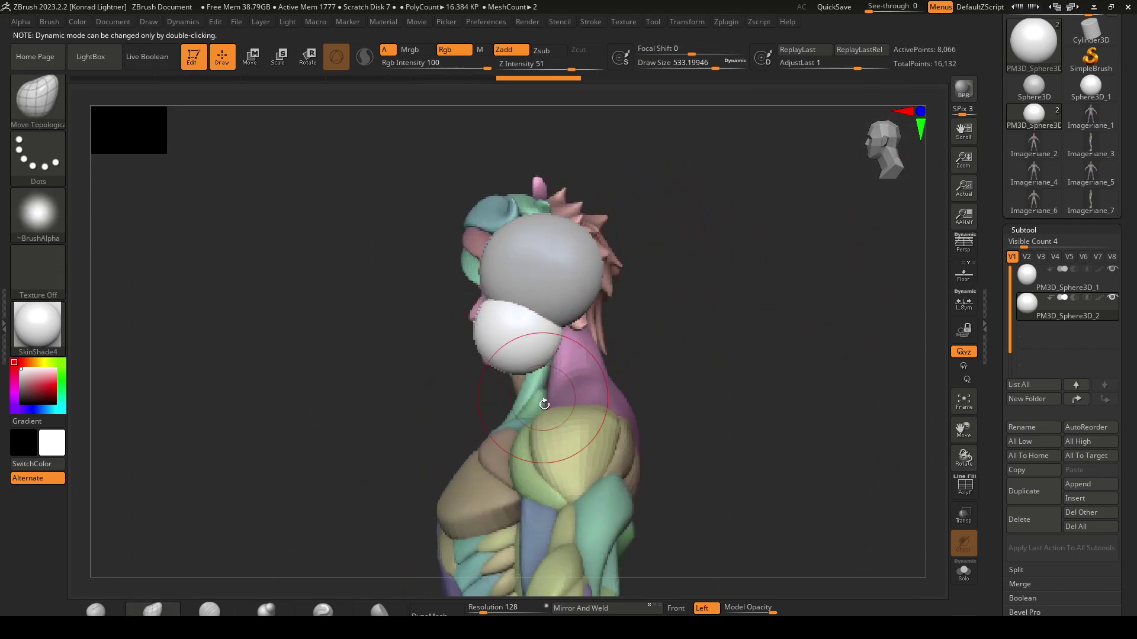
# Push the jaw sphere's underside up to the jawline and form its chin corner in the Left reference, reducing the draw size to about 268
pyautogui.click(675, 608)
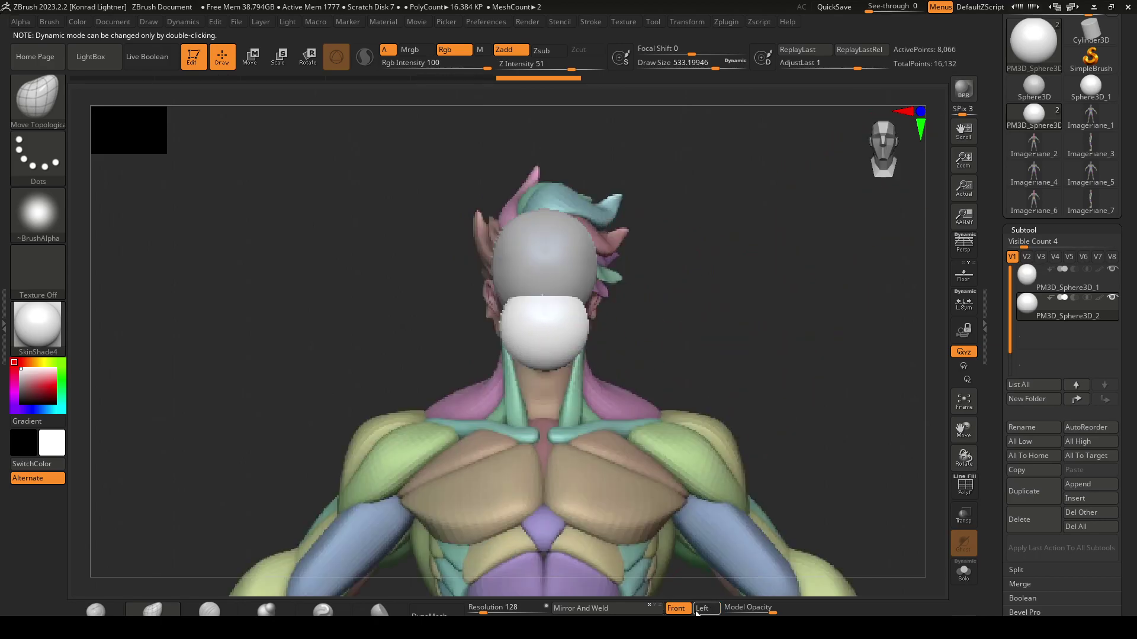
pyautogui.click(702, 608)
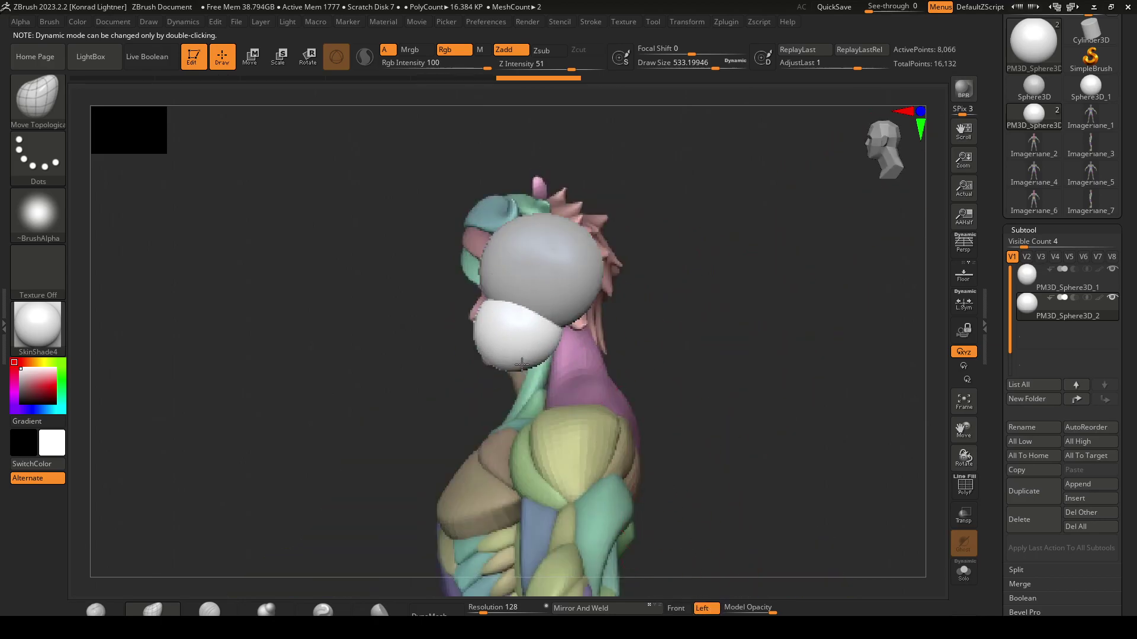
pyautogui.click(509, 350)
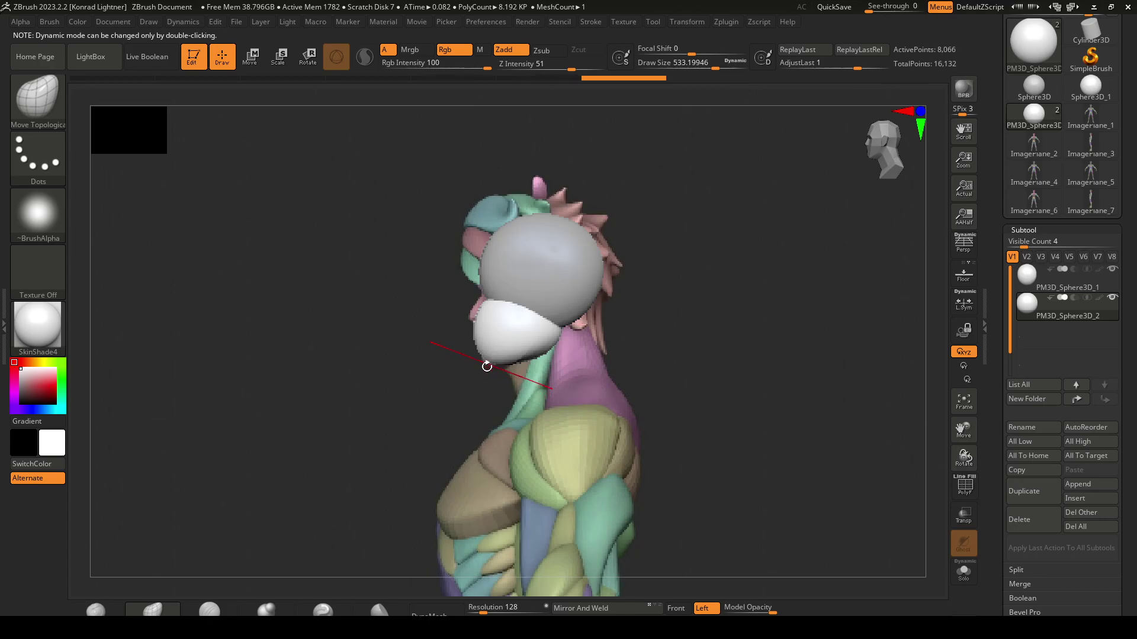
pyautogui.moveTo(526, 359); pyautogui.dragTo(524, 356)
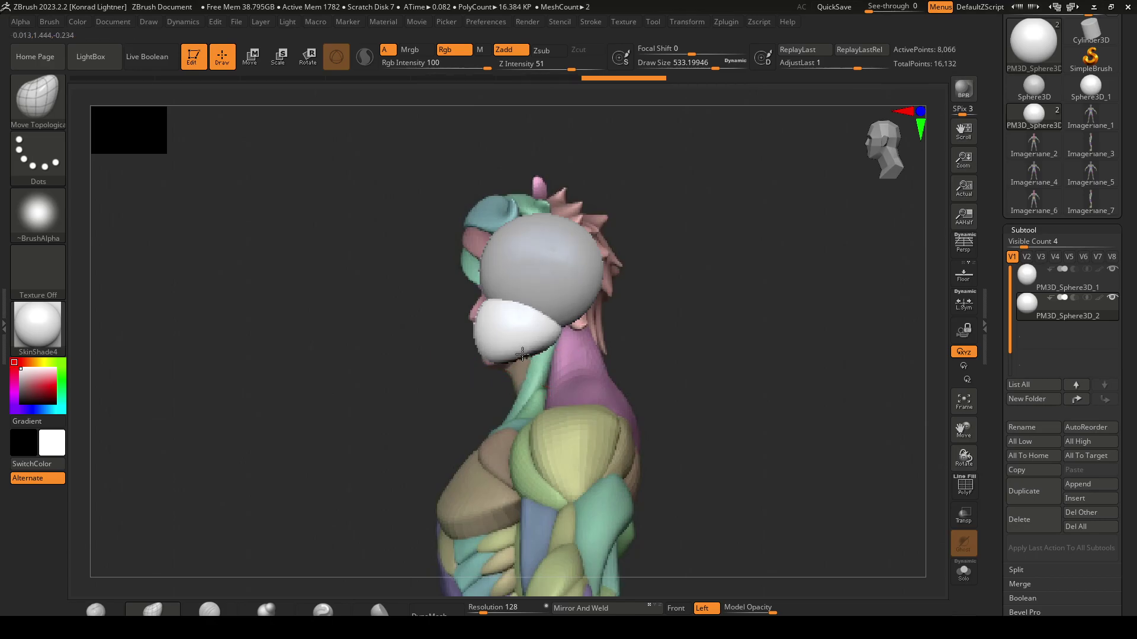
pyautogui.hotkey('ctrl', 'shift', 'z')
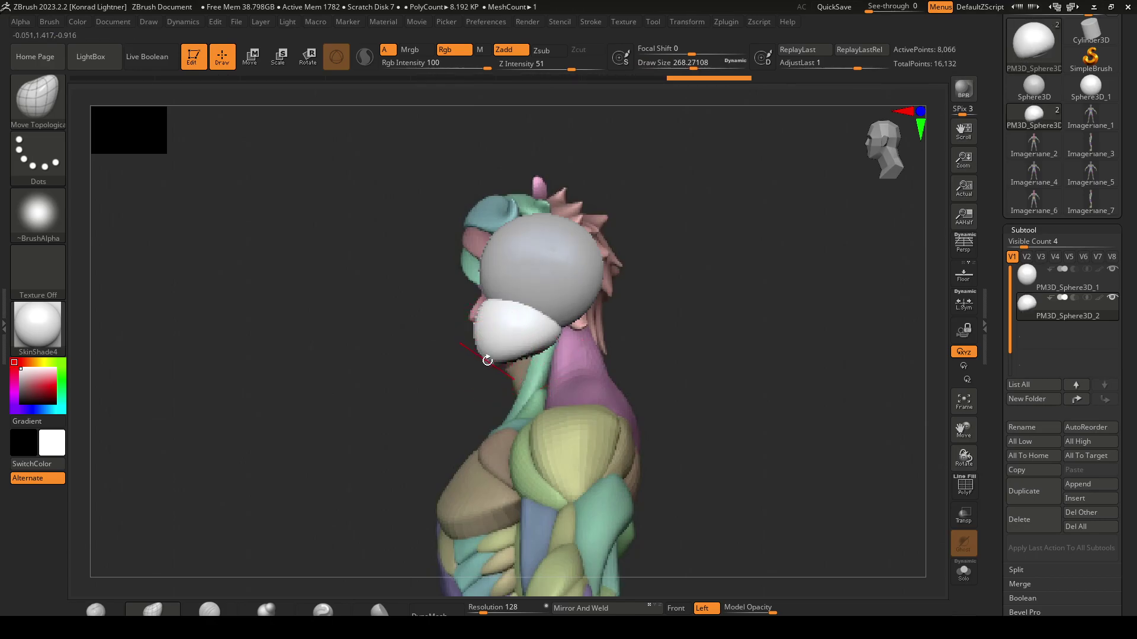
pyautogui.hotkey('ctrl', 'shift', 'z')
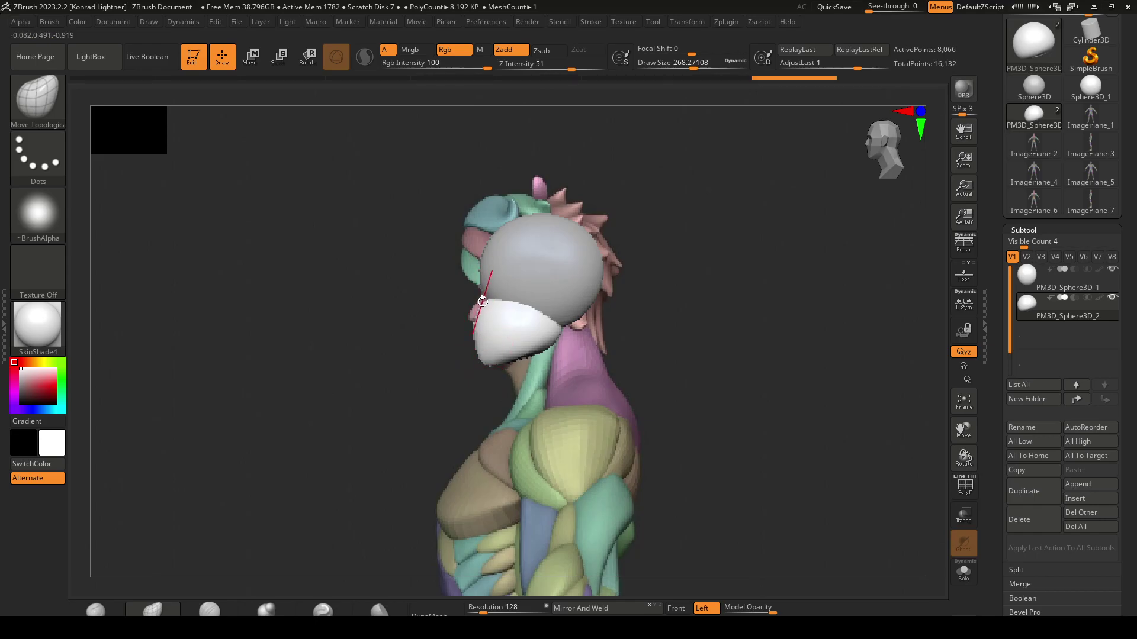
# Undo the last edits made to the jaw sphere
pyautogui.hotkey('ctrl', 'z')
pyautogui.press('w')
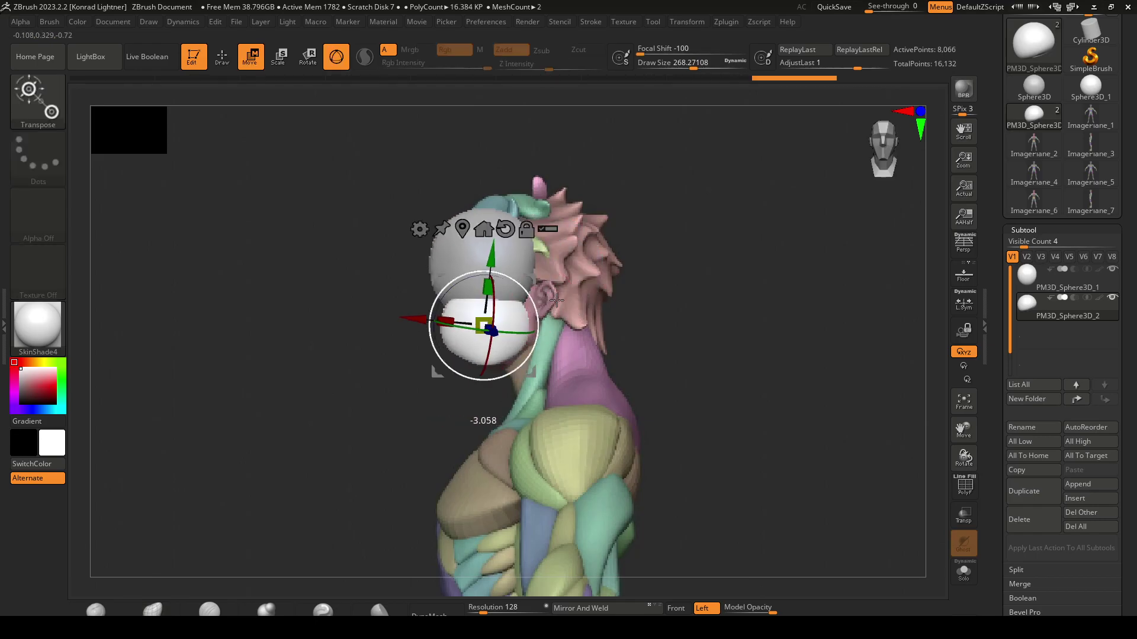
pyautogui.hotkey('ctrl', 'z')
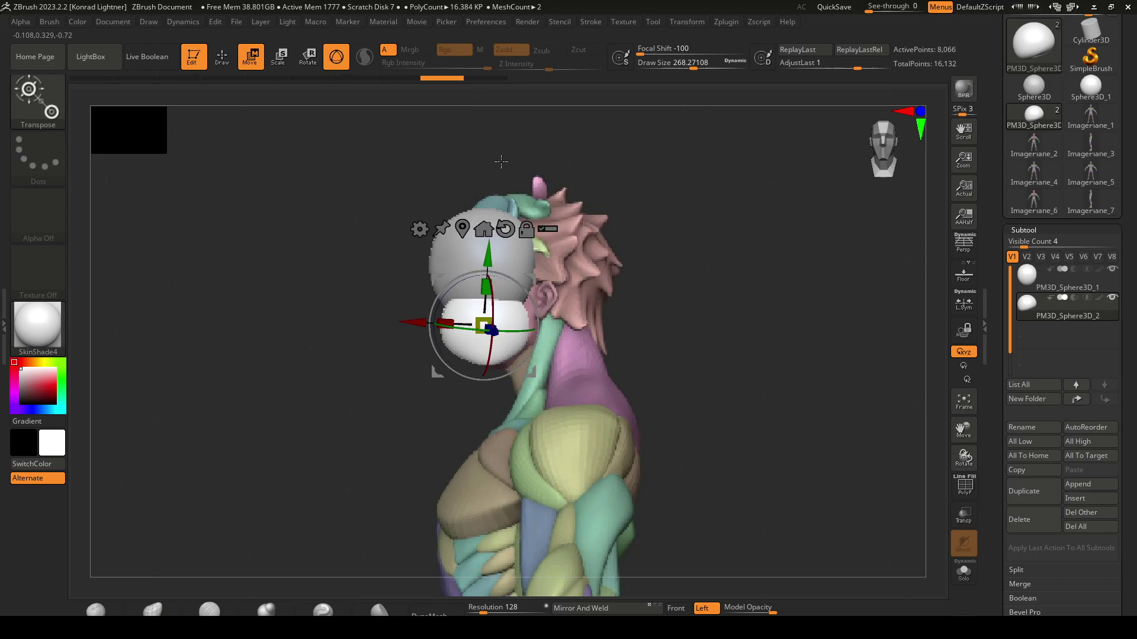
# Enlarge the Move Topological brush's draw size to about 453 and pull the jaw sphere's upper edge up over the head sphere
pyautogui.click(228, 65)
pyautogui.press('s')
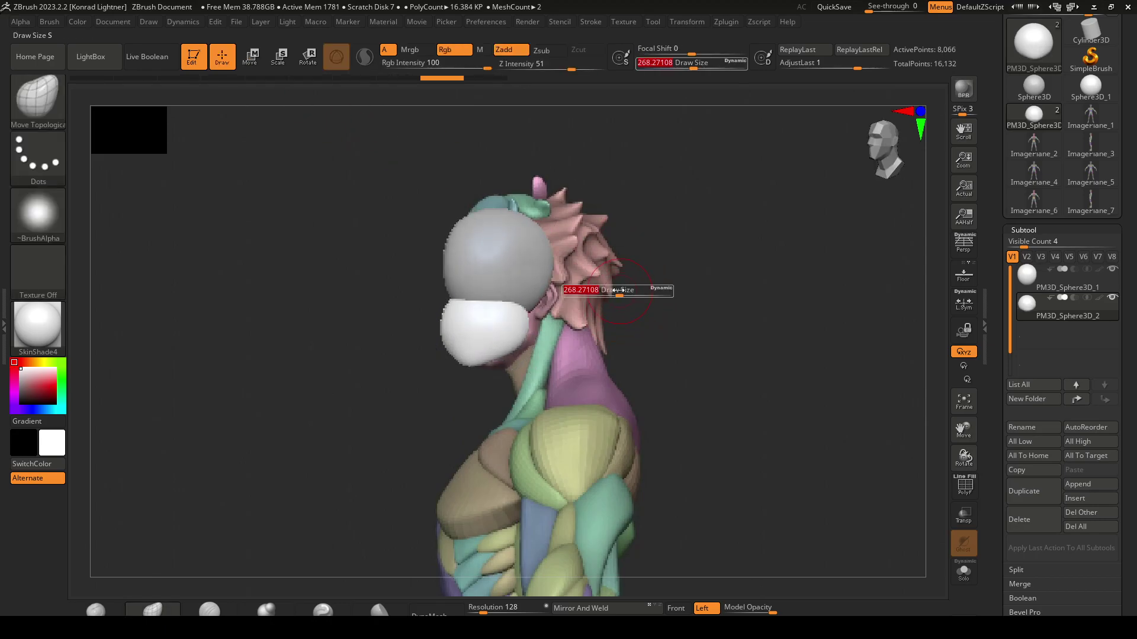
pyautogui.moveTo(620, 289); pyautogui.dragTo(634, 288)
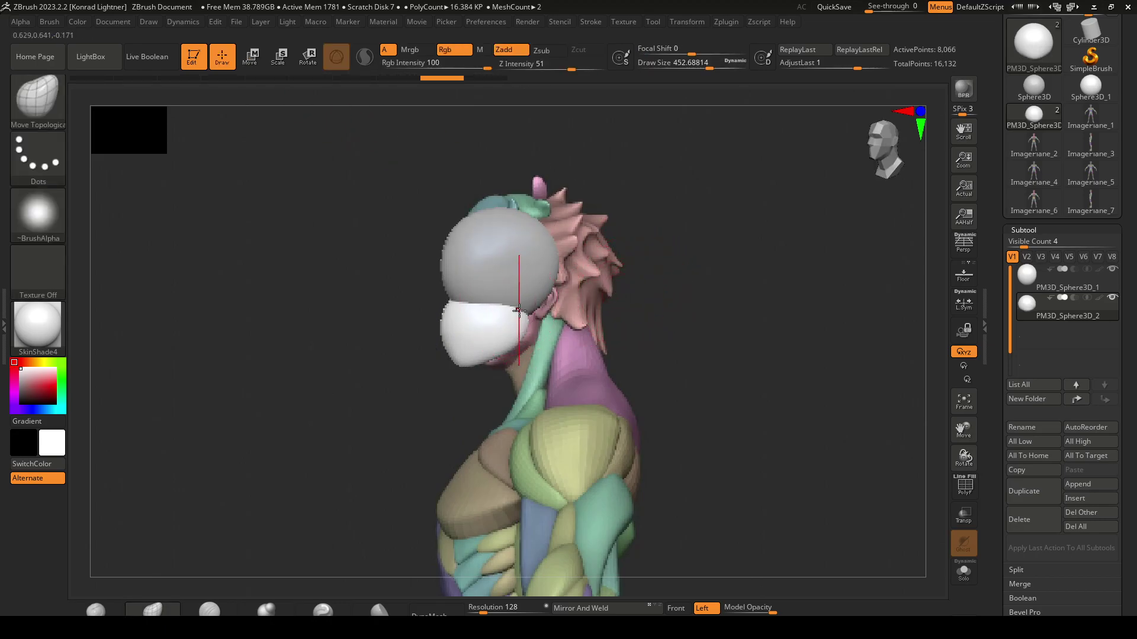
pyautogui.moveTo(533, 287)
pyautogui.mouseDown()
pyautogui.moveTo(457, 301)
pyautogui.moveTo(448, 277)
pyautogui.mouseUp()
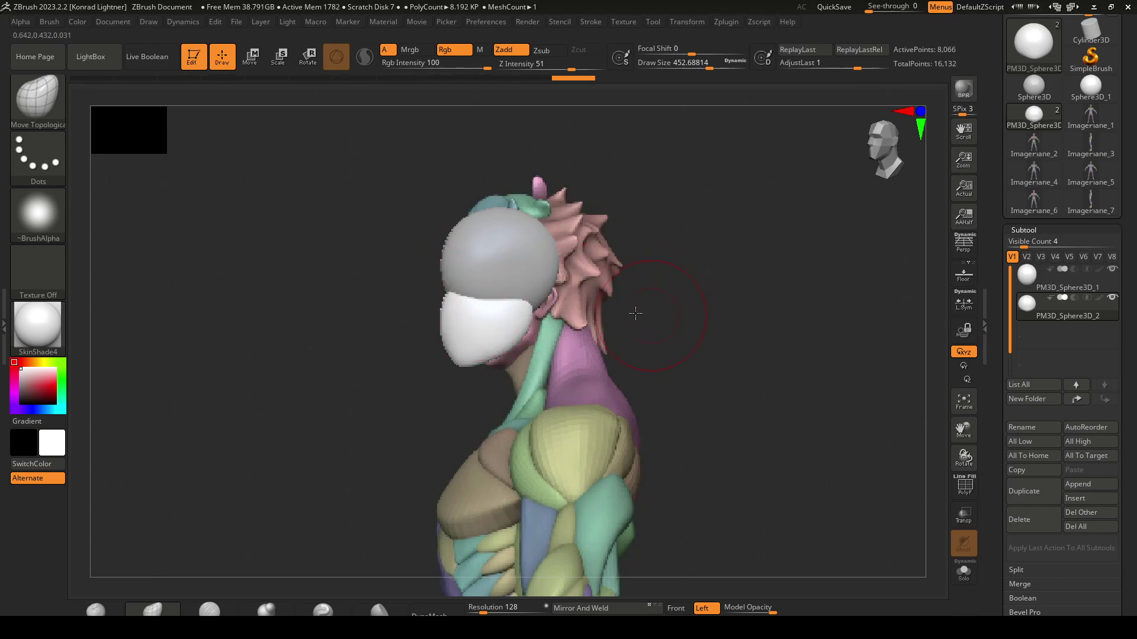
pyautogui.keyDown('shift'); pyautogui.moveTo(637, 314); pyautogui.dragTo(624, 295); pyautogui.keyUp('shift')
# Flip the jaw sphere in the Front reference and make it symmetrical with Mirror And Weld
pyautogui.click(676, 609)
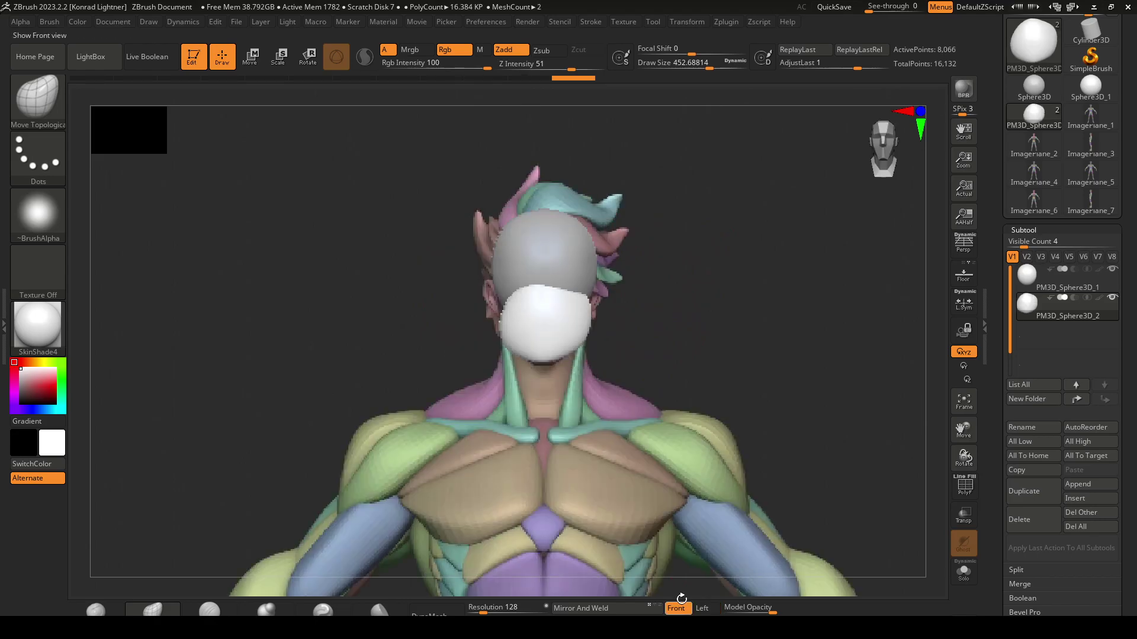
pyautogui.moveTo(558, 335); pyautogui.dragTo(585, 296)
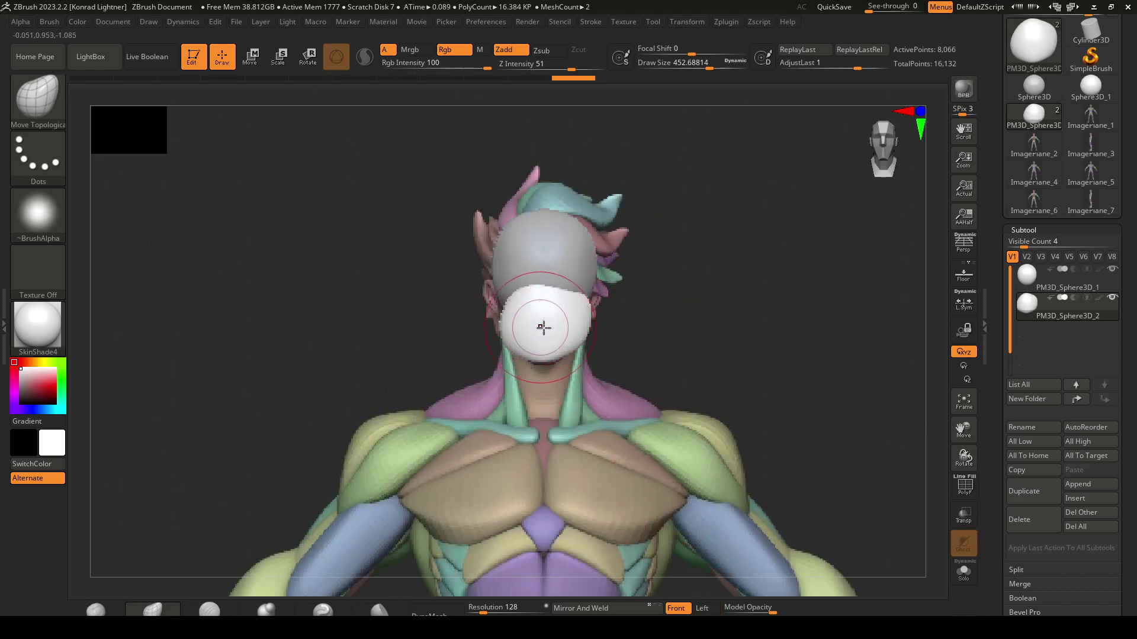
pyautogui.moveTo(578, 291); pyautogui.dragTo(578, 310)
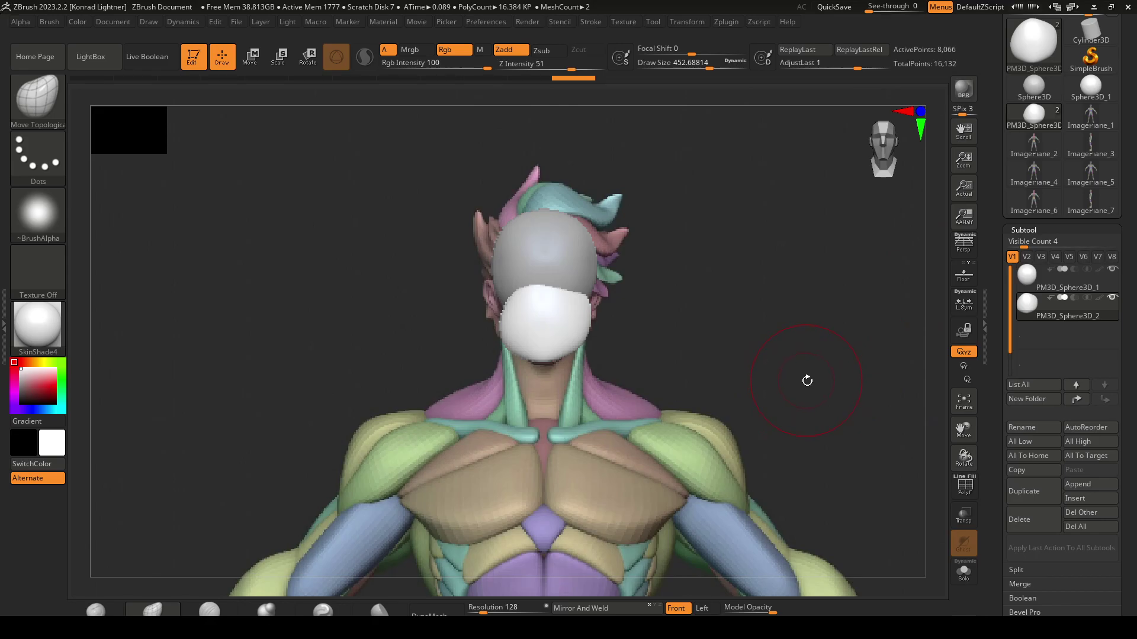
pyautogui.click(624, 609)
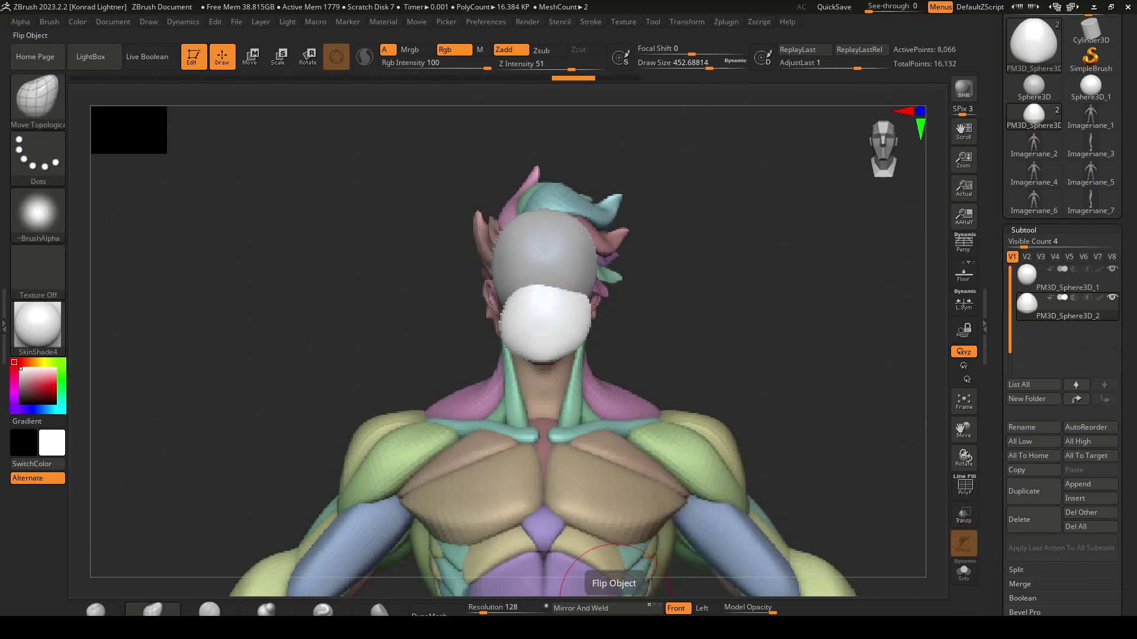
pyautogui.click(613, 622)
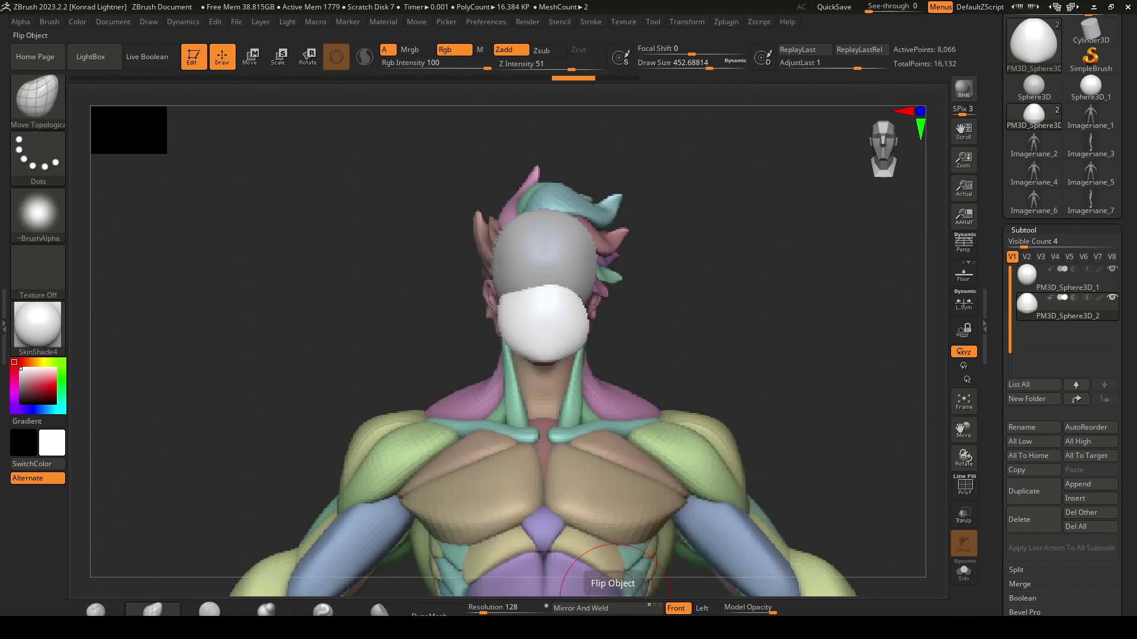
pyautogui.click(609, 608)
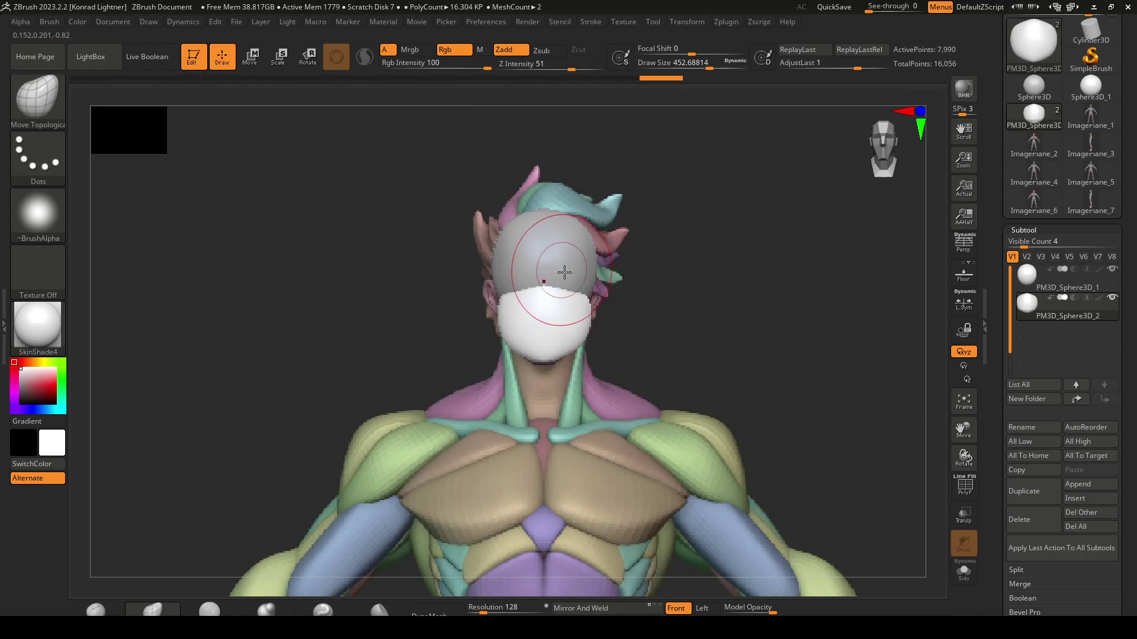
# Adjust the upper side of the jaw sphere and check its fit in the Back and Left references
pyautogui.moveTo(574, 293); pyautogui.dragTo(652, 293)
pyautogui.moveTo(685, 340); pyautogui.dragTo(715, 348)
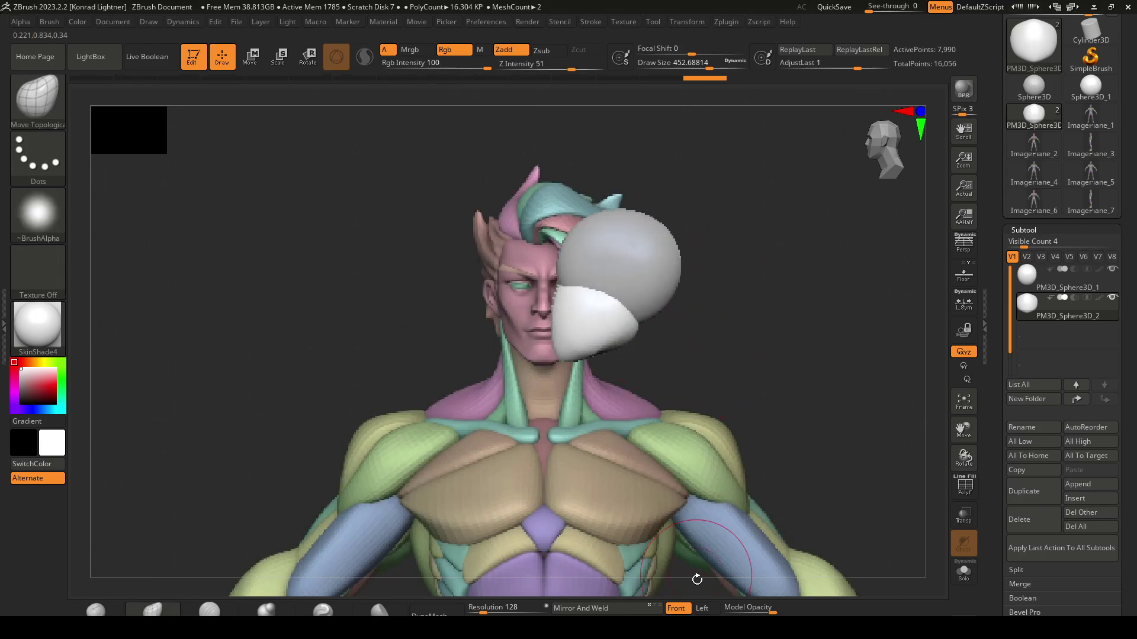
pyautogui.click(676, 608)
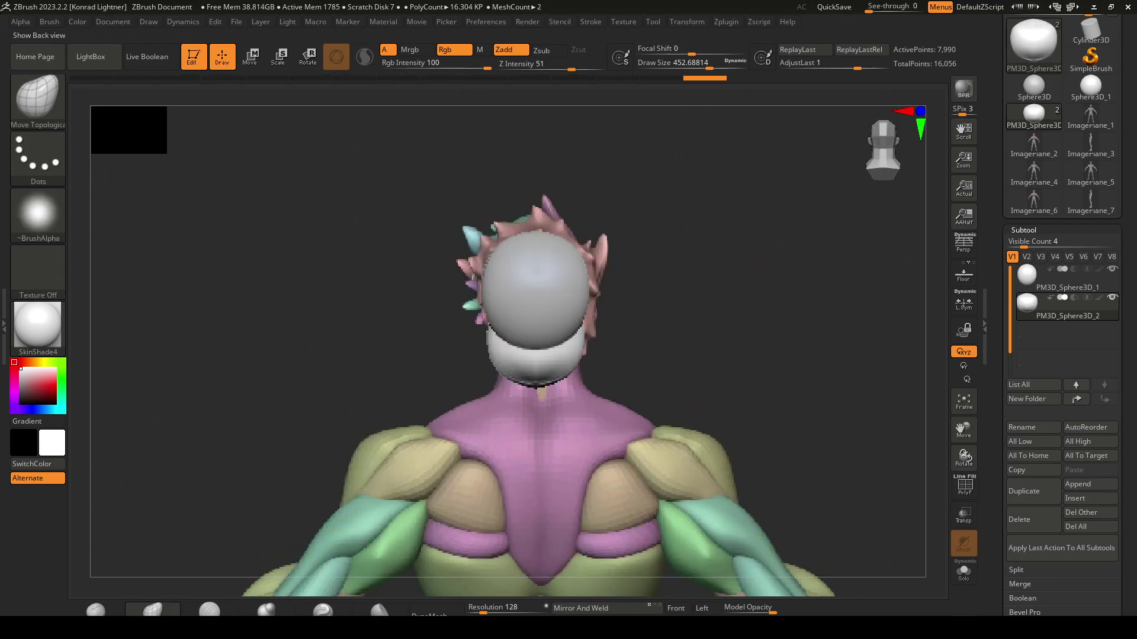
pyautogui.click(704, 610)
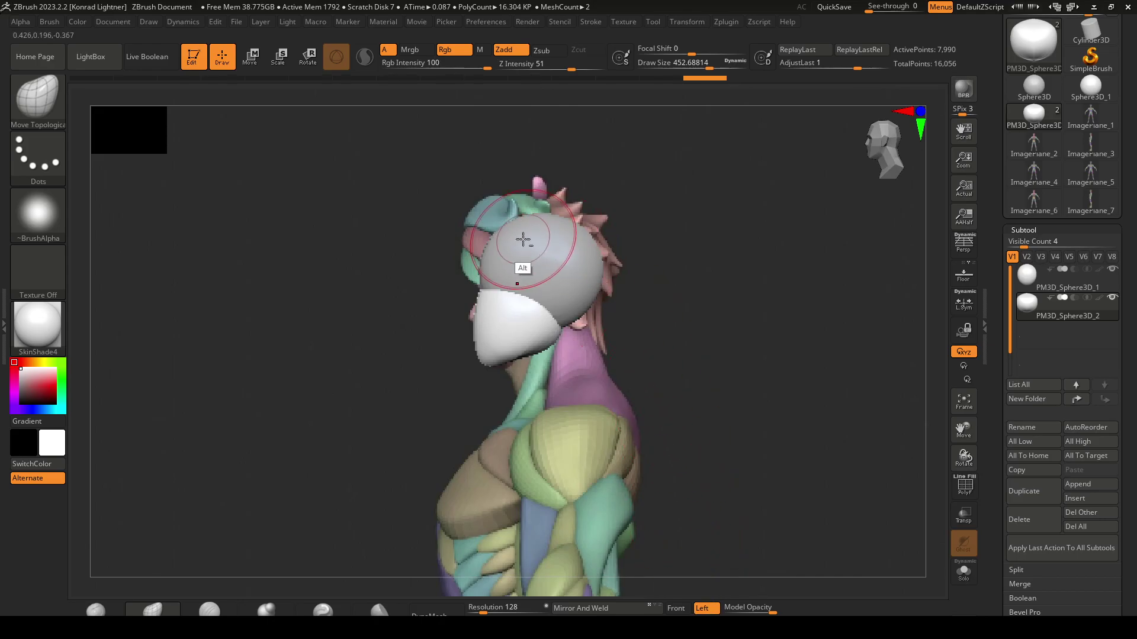
# Make the head sphere the active subtool and push its upper front out toward the forehead in the Left reference
pyautogui.keyDown('alt'); pyautogui.click(503, 238); pyautogui.keyUp('alt')
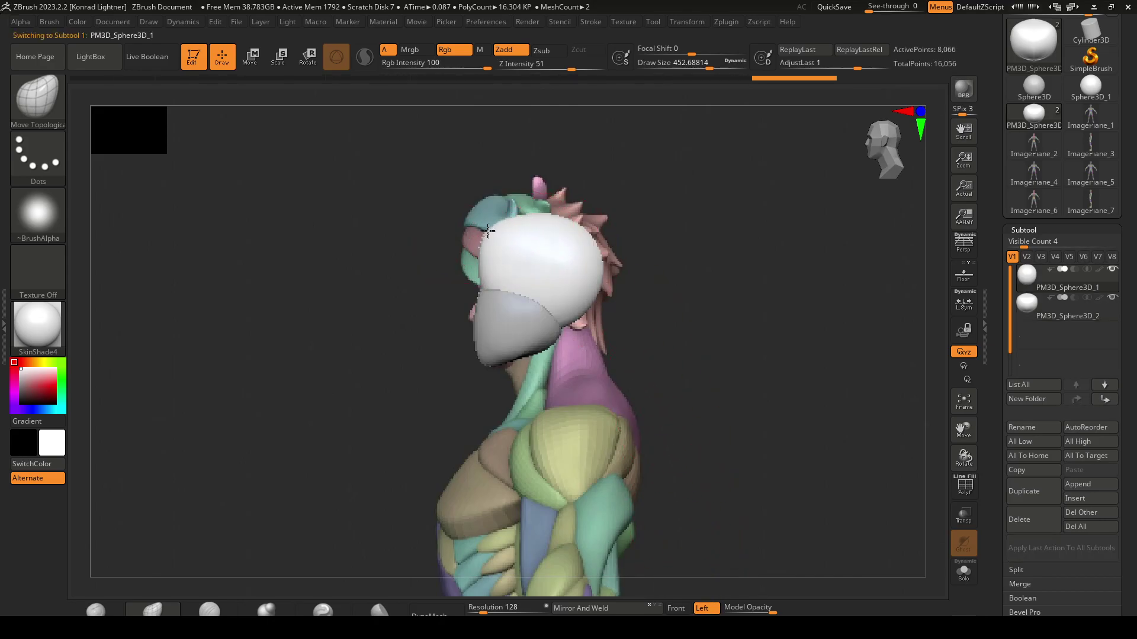
pyautogui.moveTo(510, 223); pyautogui.dragTo(511, 222)
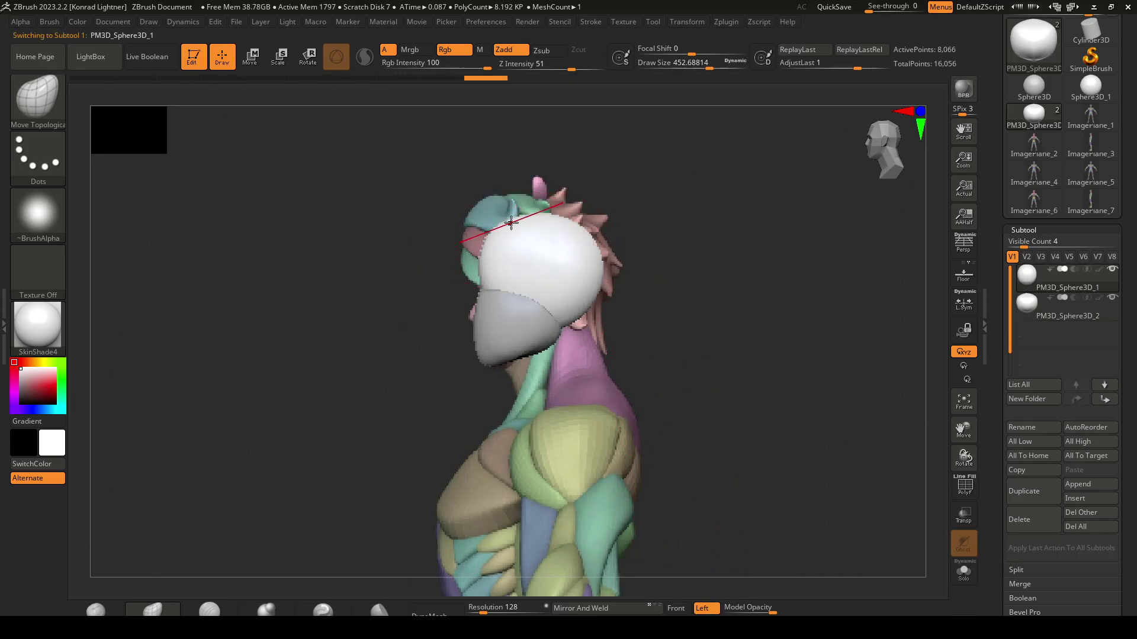
pyautogui.click(701, 612)
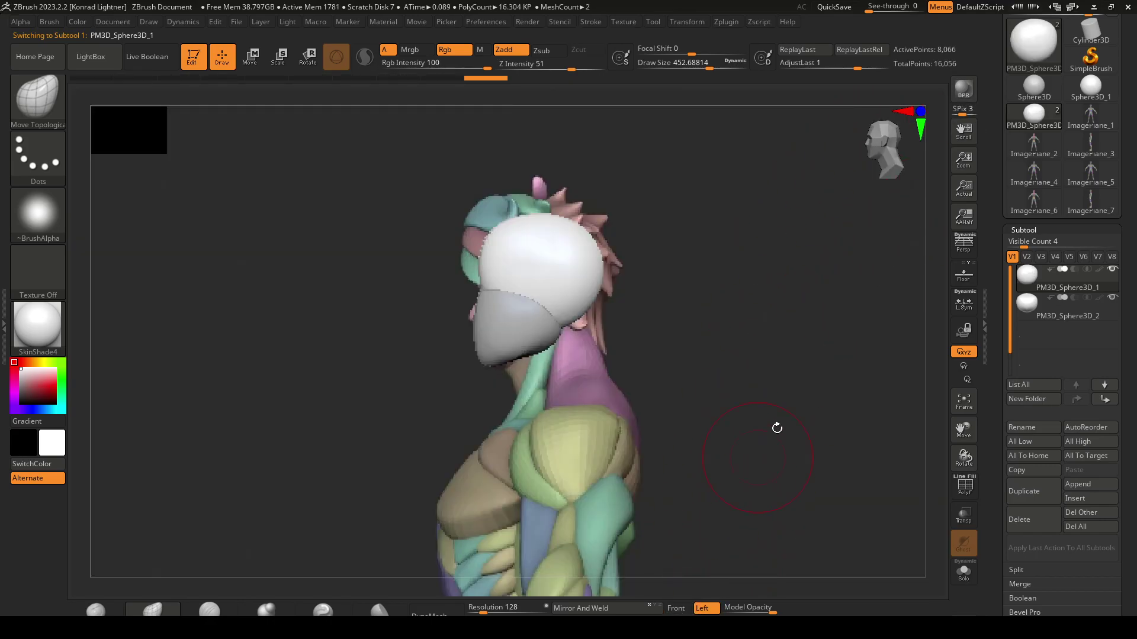
# Append a Cylinder3D subtool, convert it with DynaMesh at resolution 128, and set the resolution to 48
pyautogui.click(965, 217)
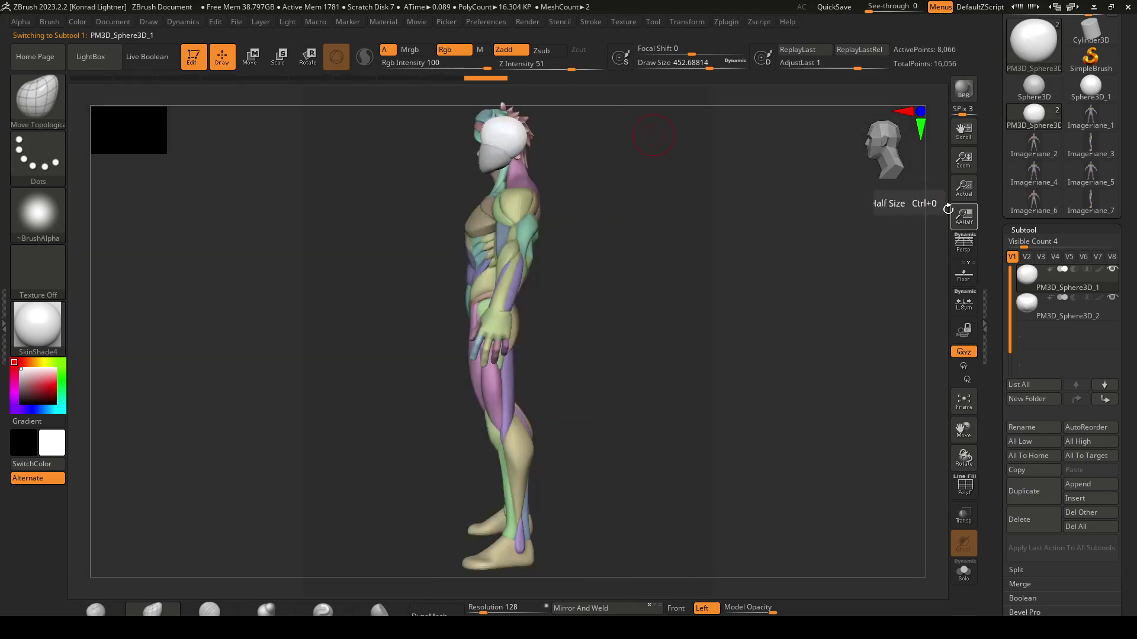
pyautogui.moveTo(698, 354); pyautogui.dragTo(632, 367)
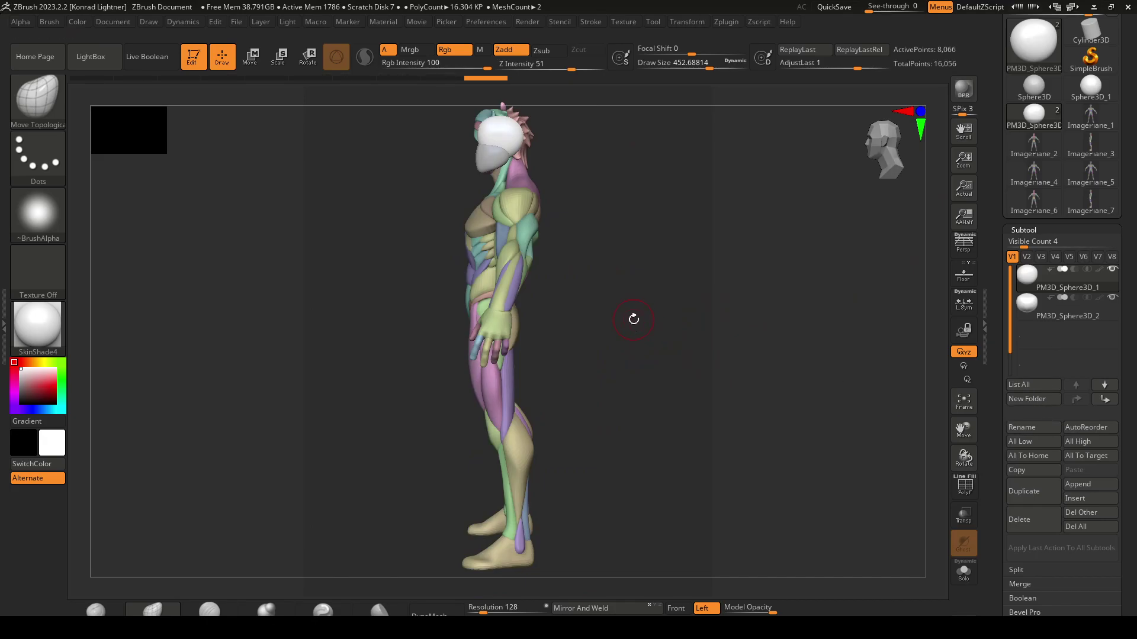
pyautogui.moveTo(633, 319); pyautogui.dragTo(657, 330)
pyautogui.click(675, 608)
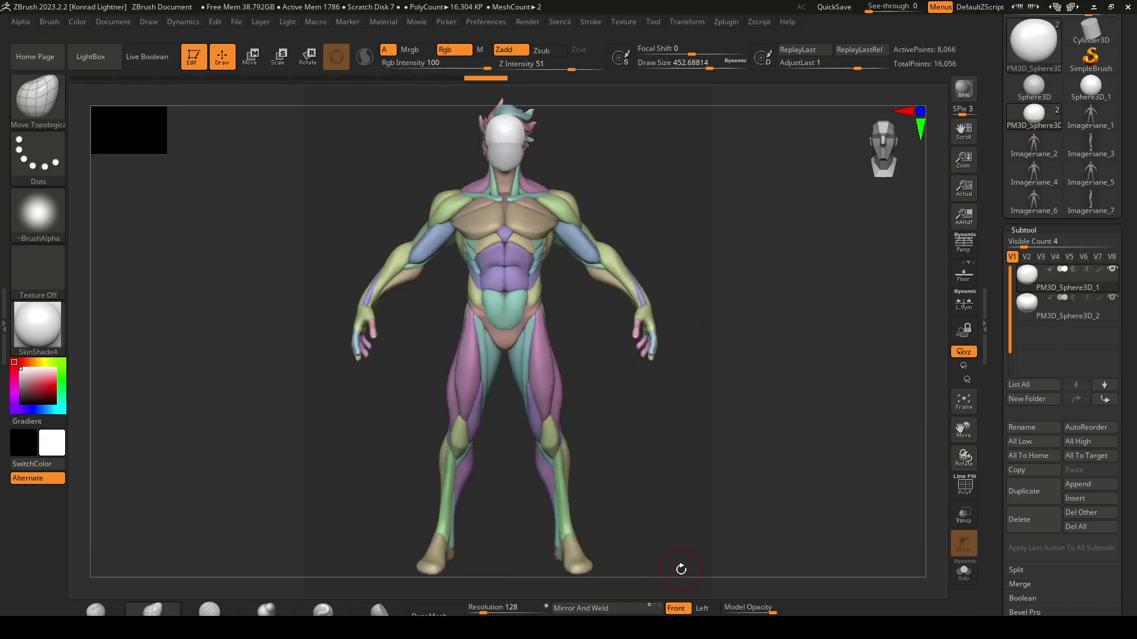
pyautogui.click(1093, 483)
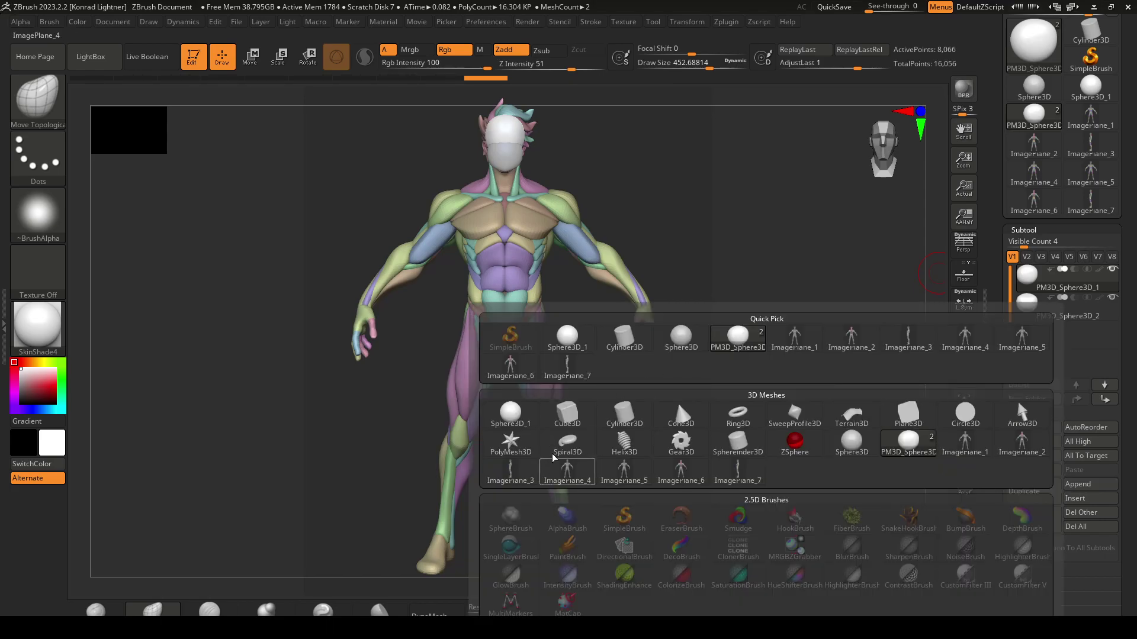
pyautogui.click(627, 417)
pyautogui.click(1012, 339)
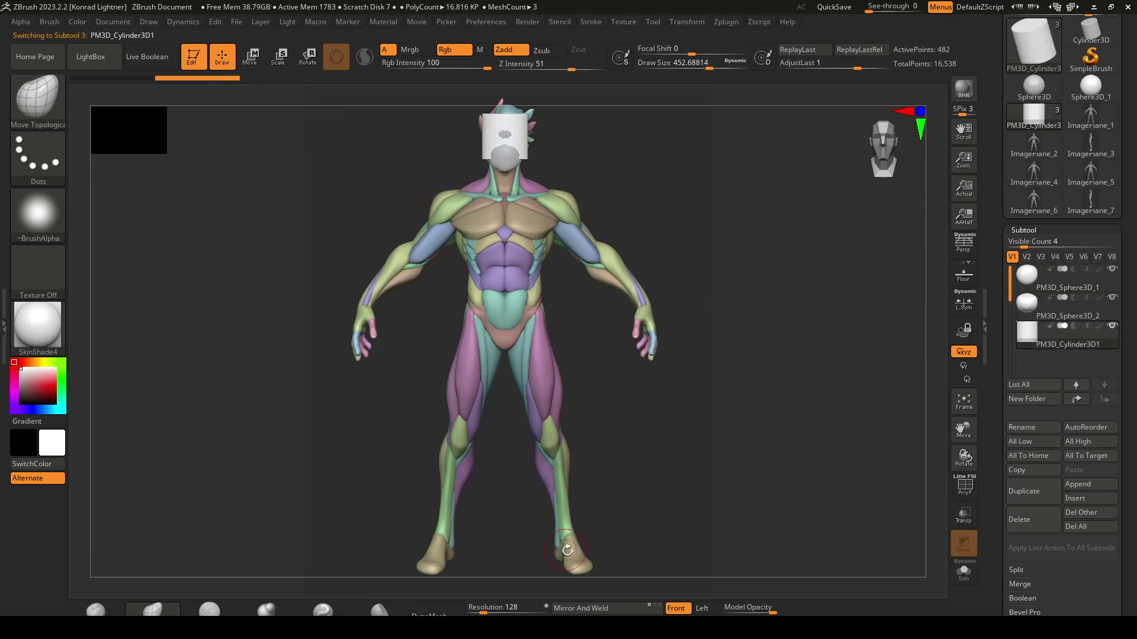
pyautogui.click(457, 608)
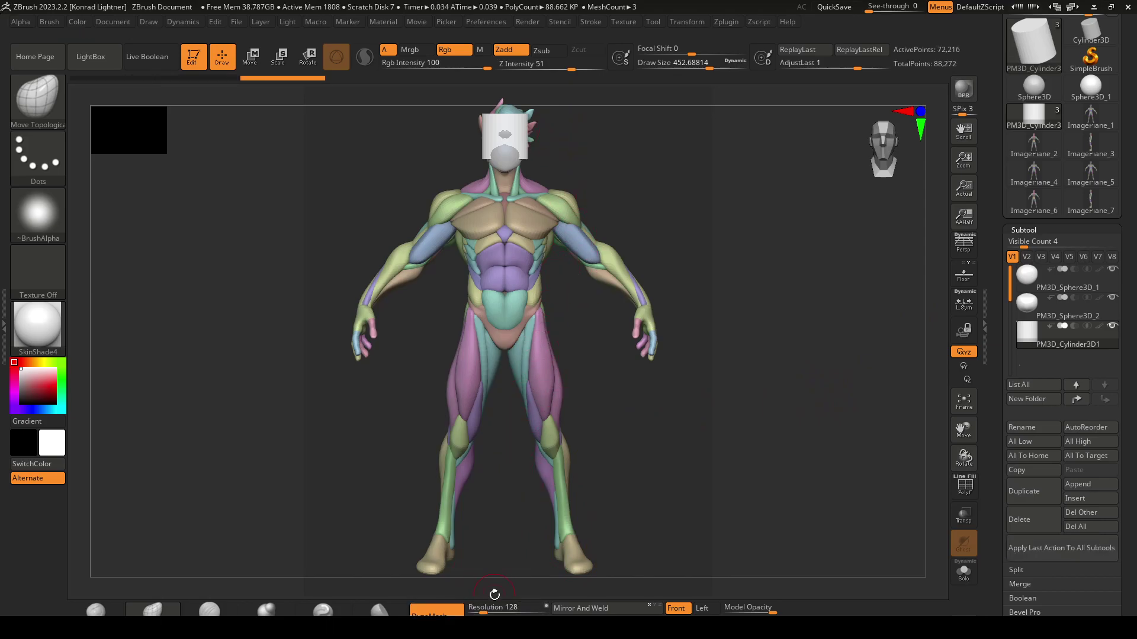
pyautogui.moveTo(487, 610); pyautogui.dragTo(474, 613)
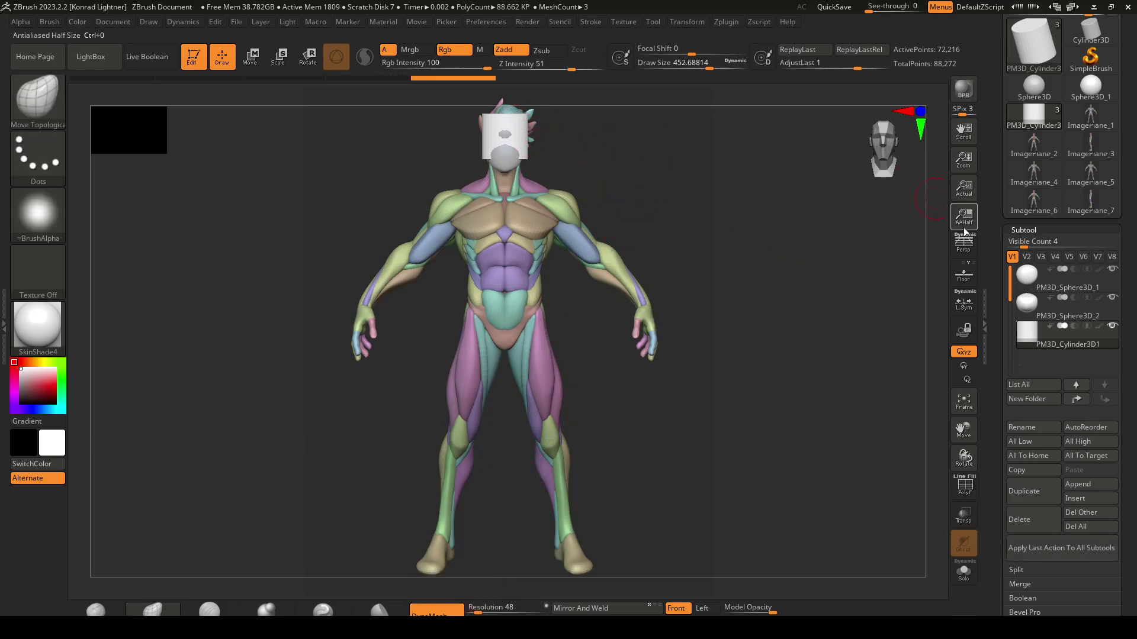
# Move the cylinder straight down with the gizmo until it sits just below the jaw sphere
pyautogui.press('w')
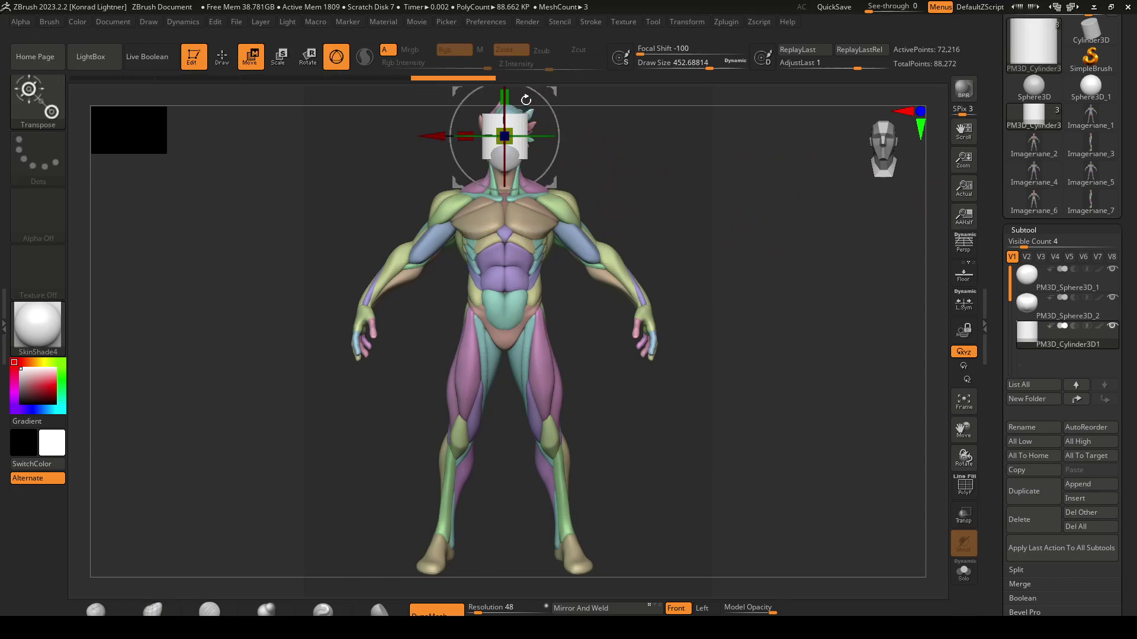
pyautogui.keyDown('alt'); pyautogui.moveTo(642, 130); pyautogui.dragTo(646, 194); pyautogui.keyUp('alt')
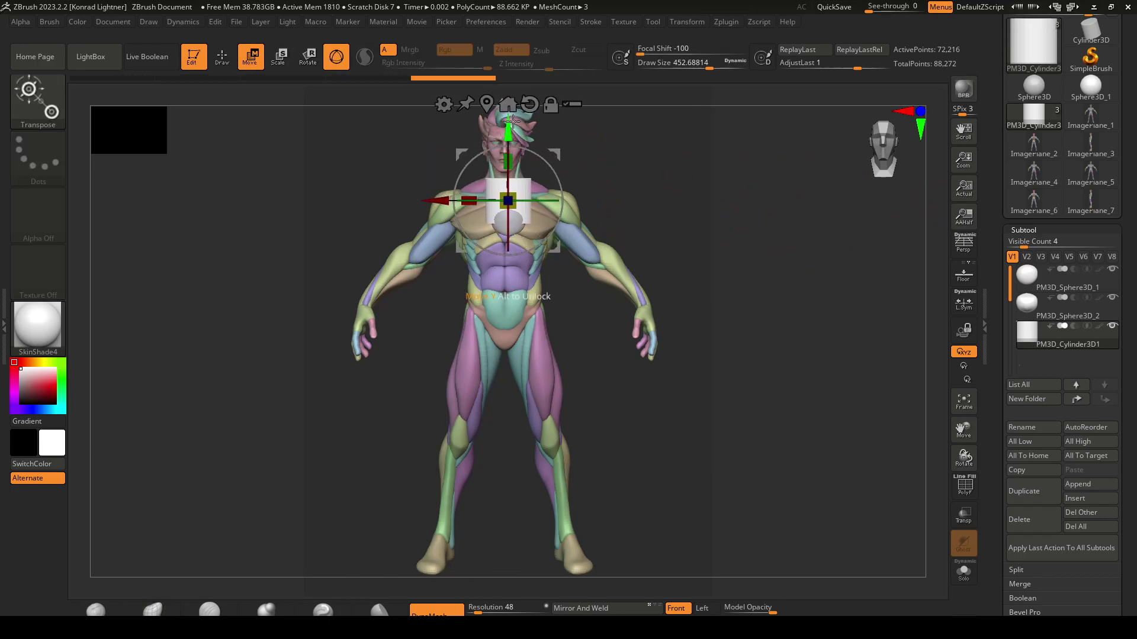
pyautogui.moveTo(511, 123); pyautogui.dragTo(512, 179)
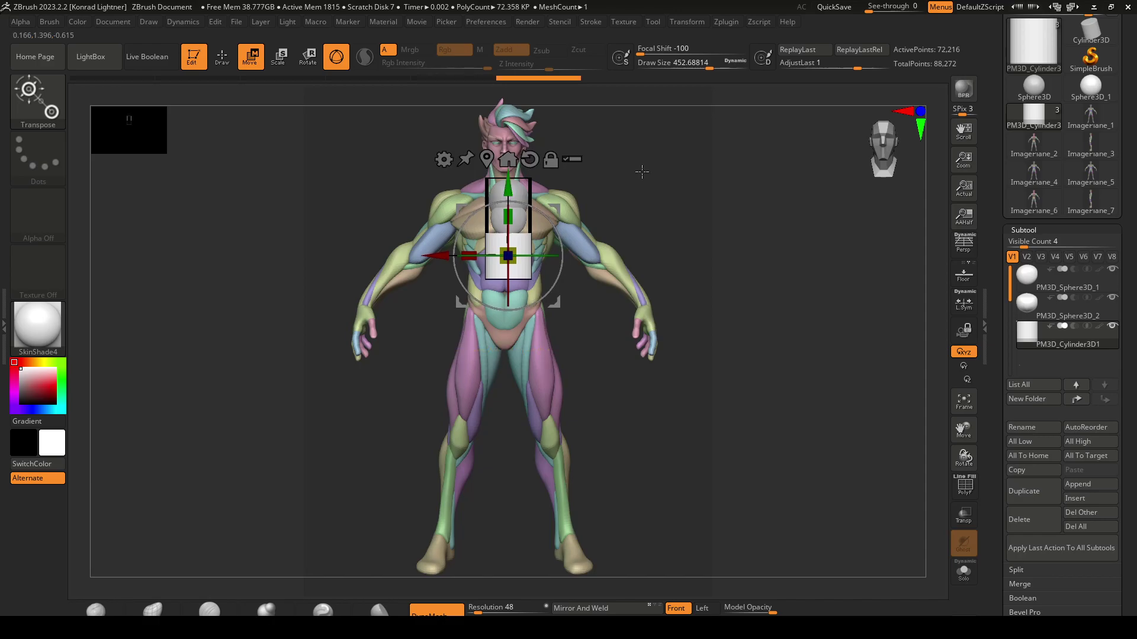
pyautogui.press('q')
pyautogui.moveTo(673, 172)
pyautogui.mouseDown()
pyautogui.moveTo(584, 165)
pyautogui.moveTo(569, 186)
pyautogui.moveTo(599, 305)
pyautogui.mouseUp()
pyautogui.keyDown('alt'); pyautogui.moveTo(584, 252); pyautogui.dragTo(579, 345); pyautogui.keyUp('alt')
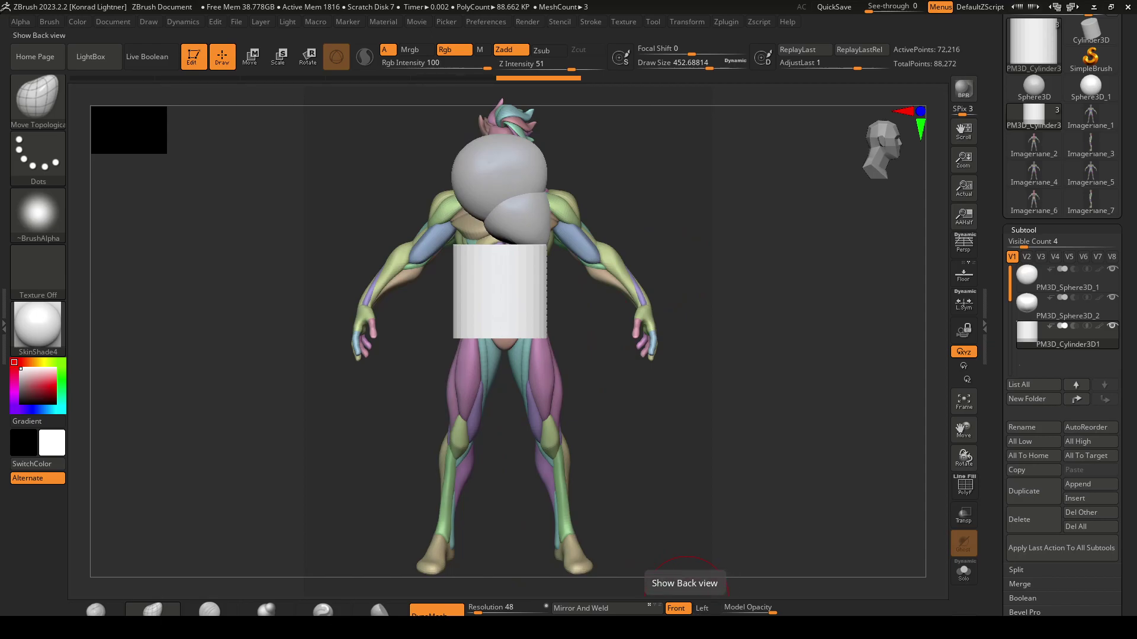
# Shrink and tilt the cylinder in the Left reference, and position it under the head sphere as the neck
pyautogui.click(701, 608)
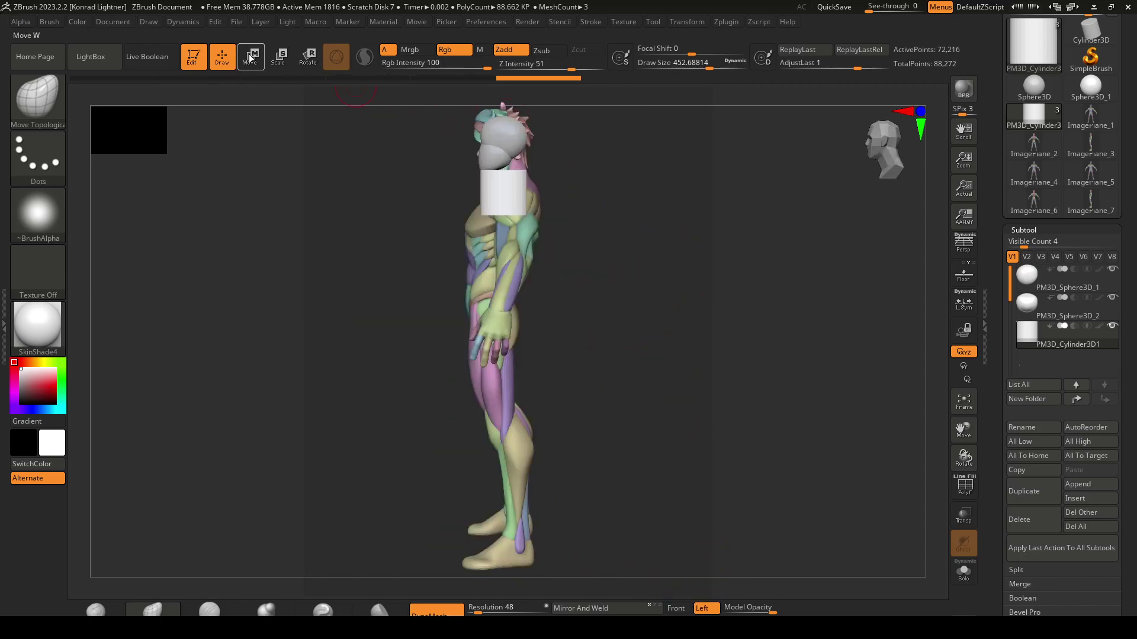
pyautogui.click(277, 57)
pyautogui.moveTo(514, 184); pyautogui.dragTo(501, 187)
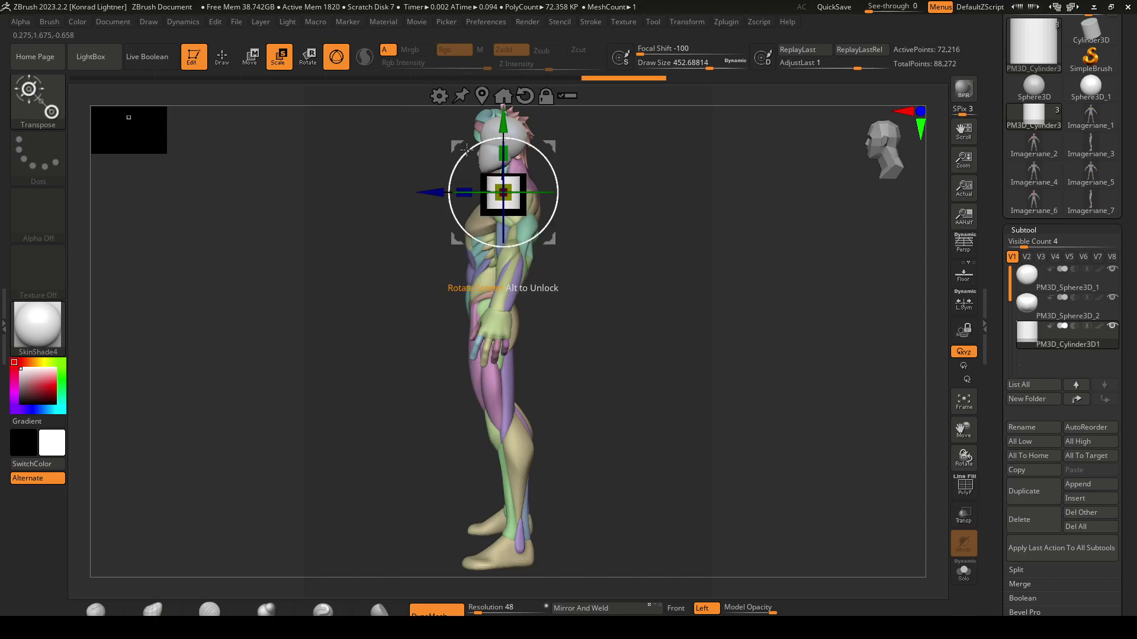
pyautogui.moveTo(467, 150); pyautogui.dragTo(488, 121)
pyautogui.moveTo(516, 170)
pyautogui.mouseDown()
pyautogui.moveTo(496, 130)
pyautogui.moveTo(497, 140)
pyautogui.mouseUp()
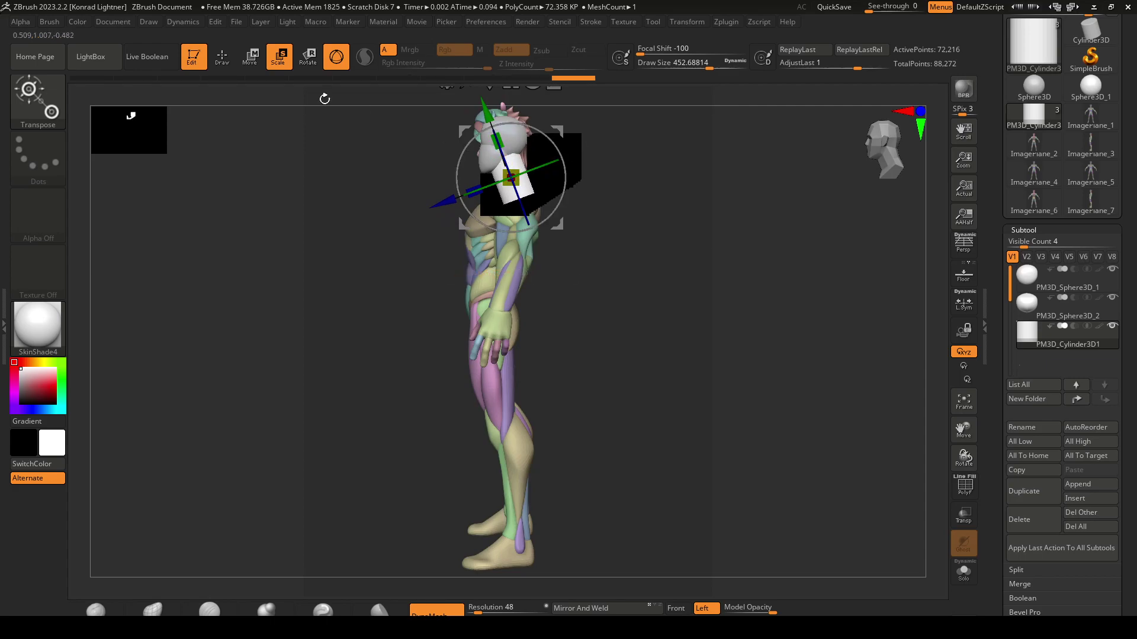
# Return to the Front reference, increase the brush draw size to about 784, and lower the Model Opacity to 33
pyautogui.click(222, 56)
pyautogui.keyDown('shift'); pyautogui.moveTo(653, 219); pyautogui.dragTo(761, 236); pyautogui.keyUp('shift')
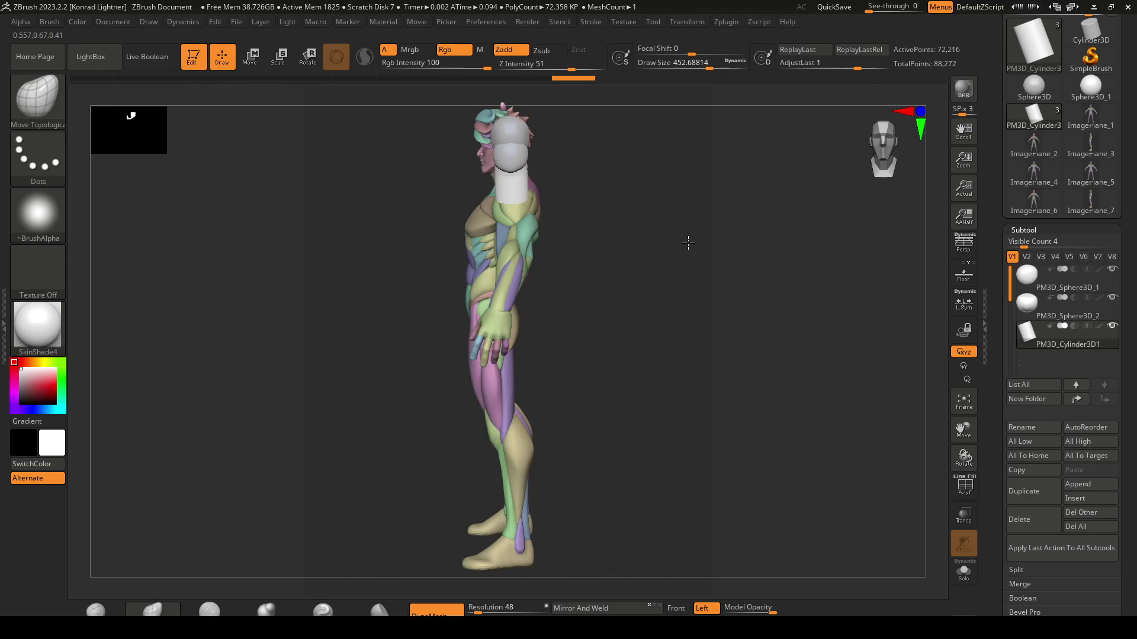
pyautogui.click(676, 608)
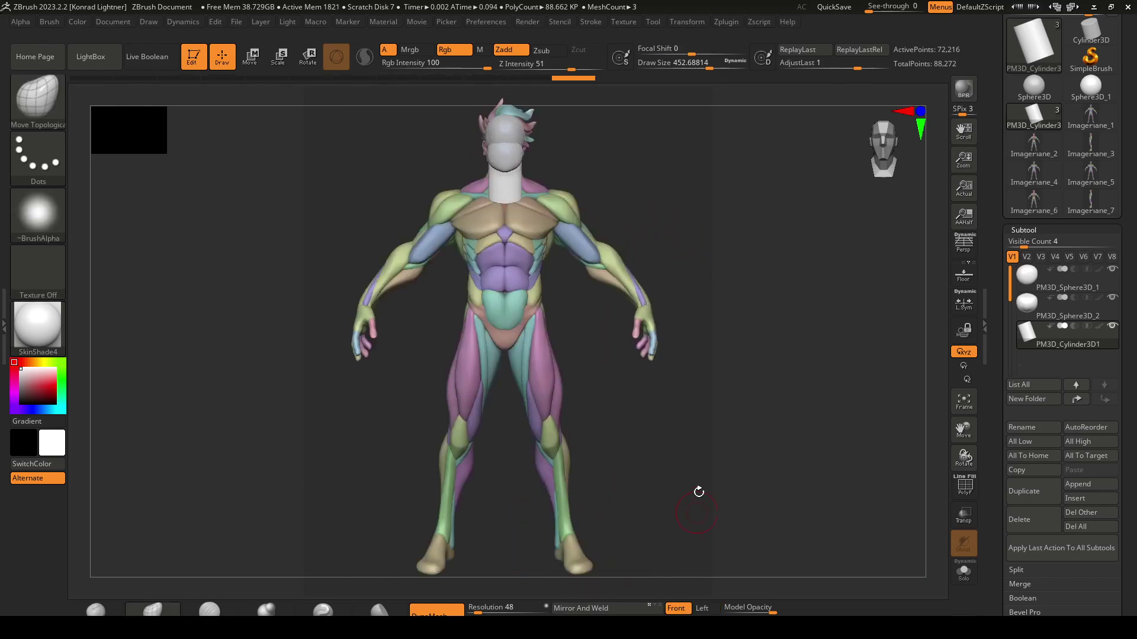
pyautogui.press('s')
pyautogui.moveTo(628, 183); pyautogui.dragTo(621, 204)
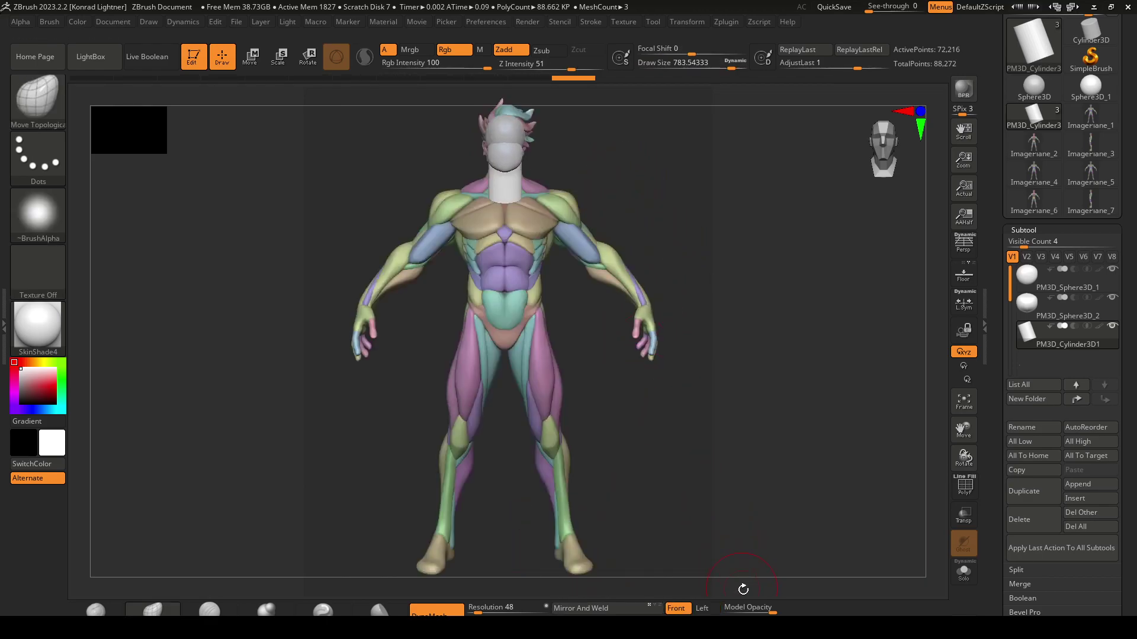
pyautogui.moveTo(769, 610); pyautogui.dragTo(741, 610)
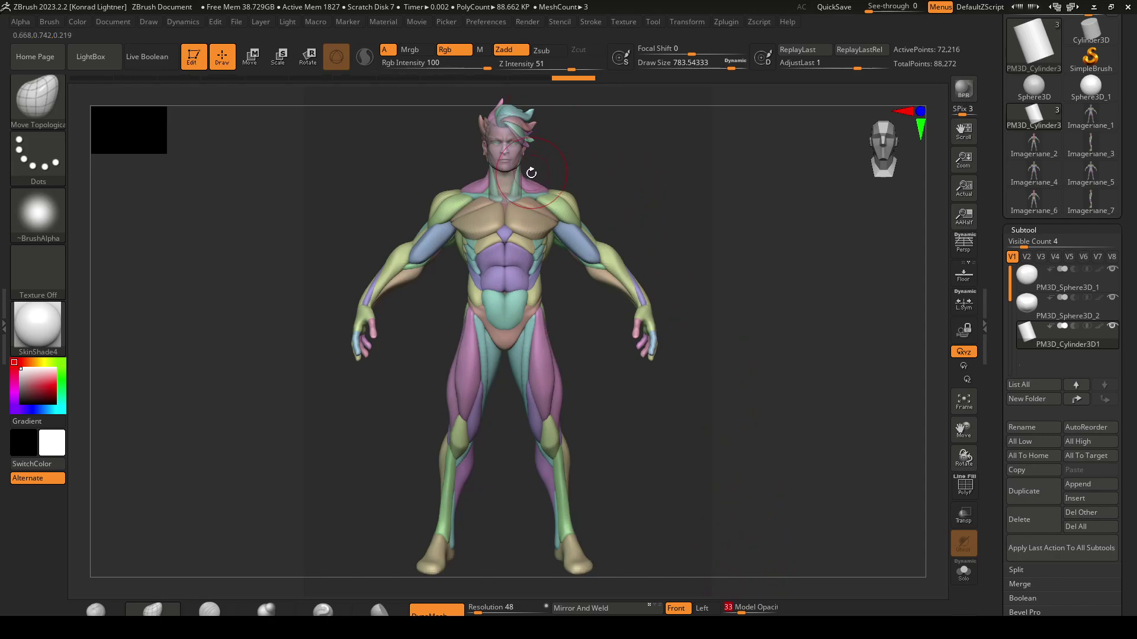
# Pull the neck cylinder's sides with the Move Topological brush to match the neck outline in the enlarged Front reference
pyautogui.moveTo(523, 171); pyautogui.dragTo(579, 181)
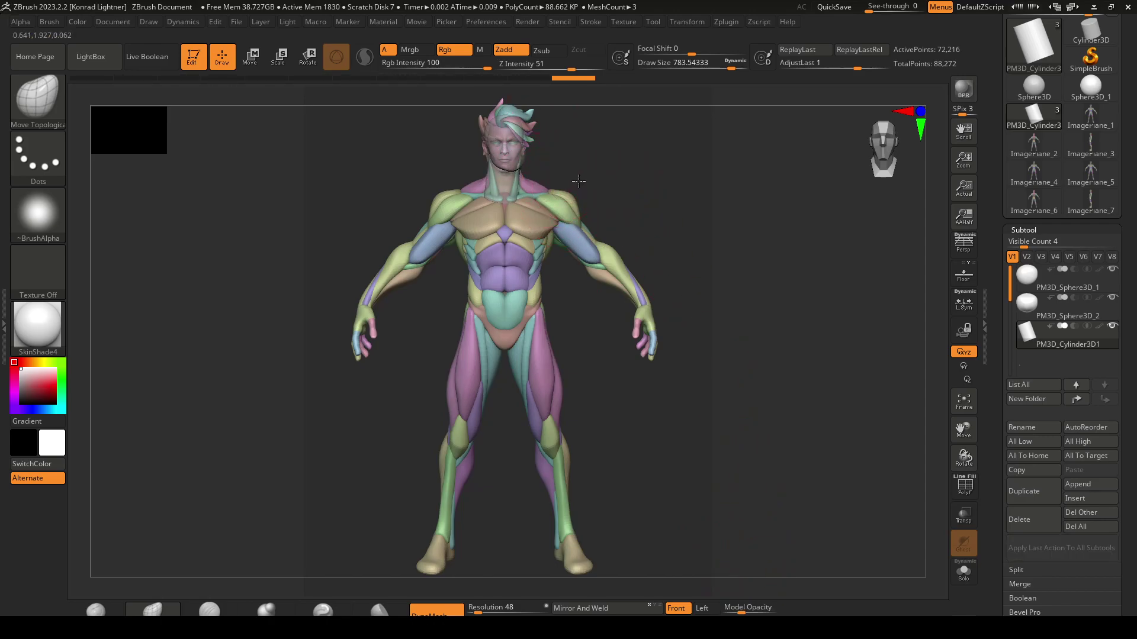
pyautogui.click(697, 620)
pyautogui.click(679, 608)
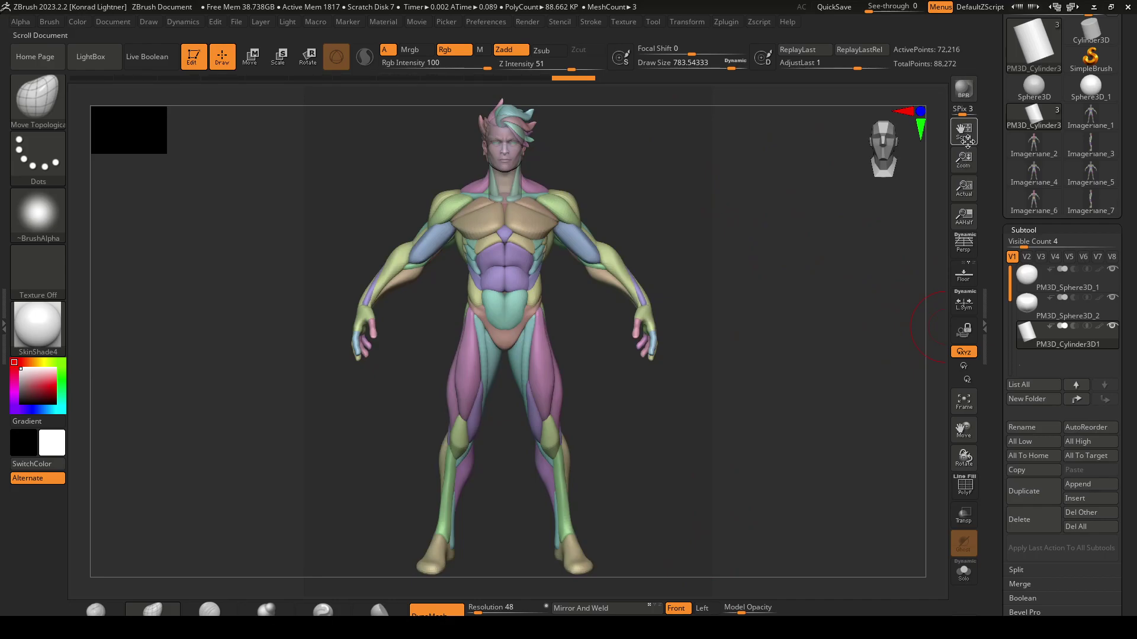
pyautogui.moveTo(965, 159); pyautogui.dragTo(973, 280)
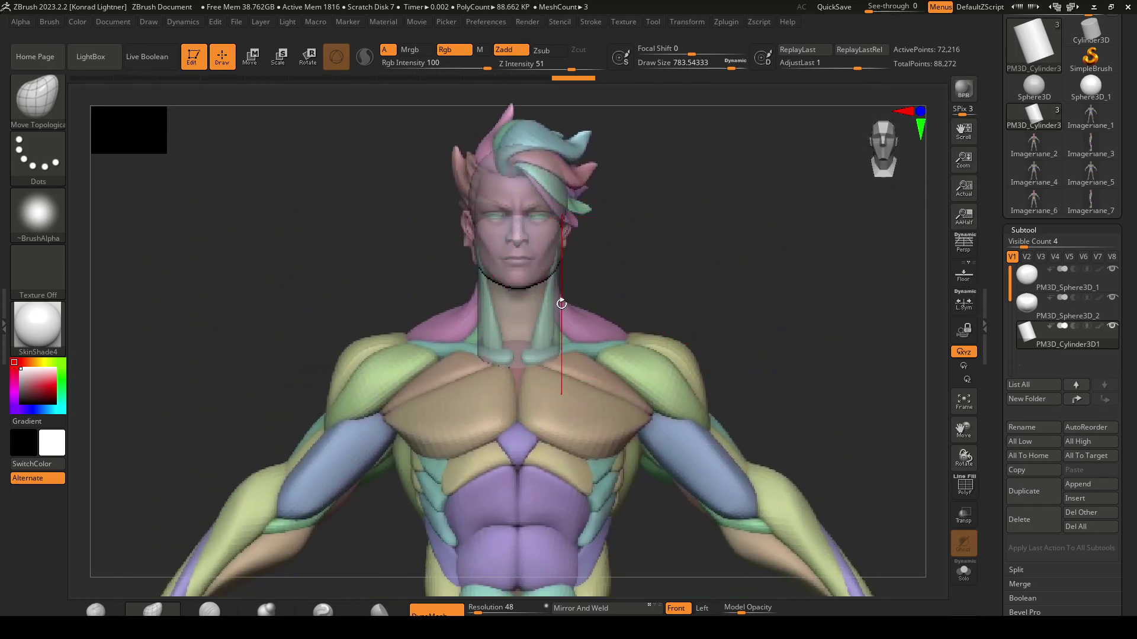
pyautogui.moveTo(554, 305); pyautogui.dragTo(560, 342)
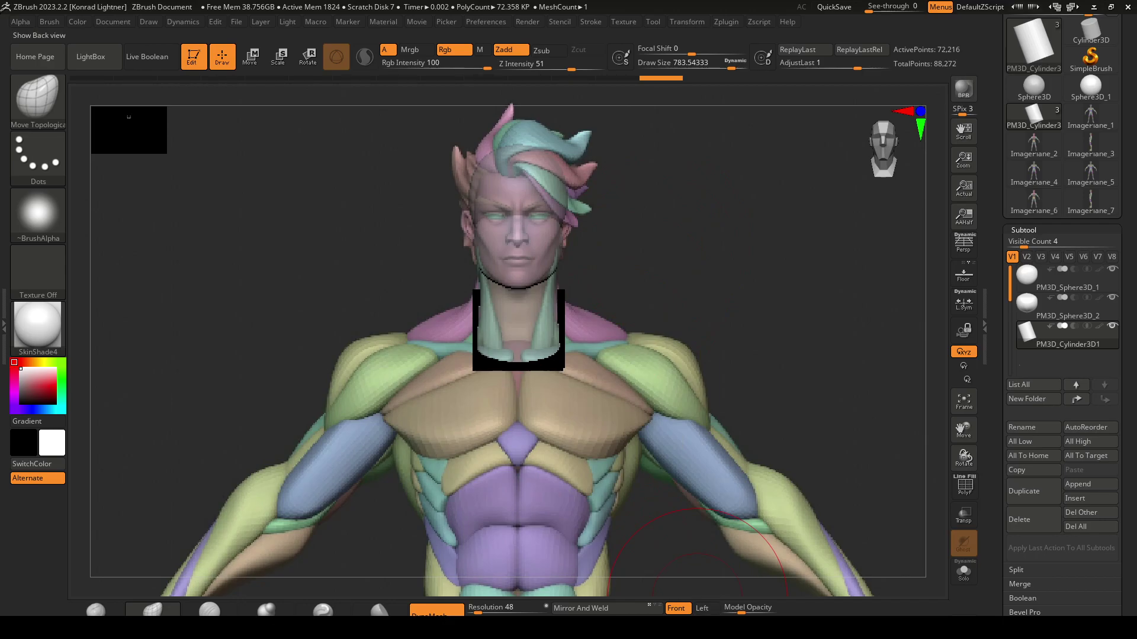
# Set the brush draw size to about 508 and reshape the neck cylinder to the neck's profile in the Left reference
pyautogui.click(701, 608)
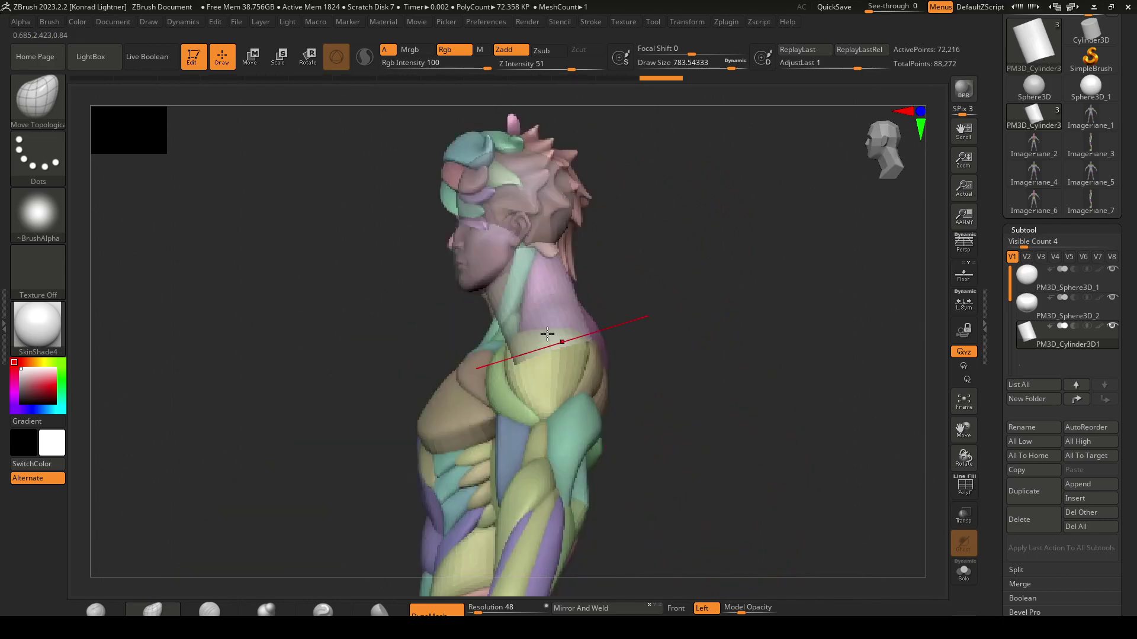
pyautogui.press('s')
pyautogui.moveTo(509, 288)
pyautogui.mouseDown()
pyautogui.moveTo(472, 290)
pyautogui.moveTo(533, 361)
pyautogui.moveTo(619, 348)
pyautogui.moveTo(603, 388)
pyautogui.moveTo(663, 338)
pyautogui.mouseUp()
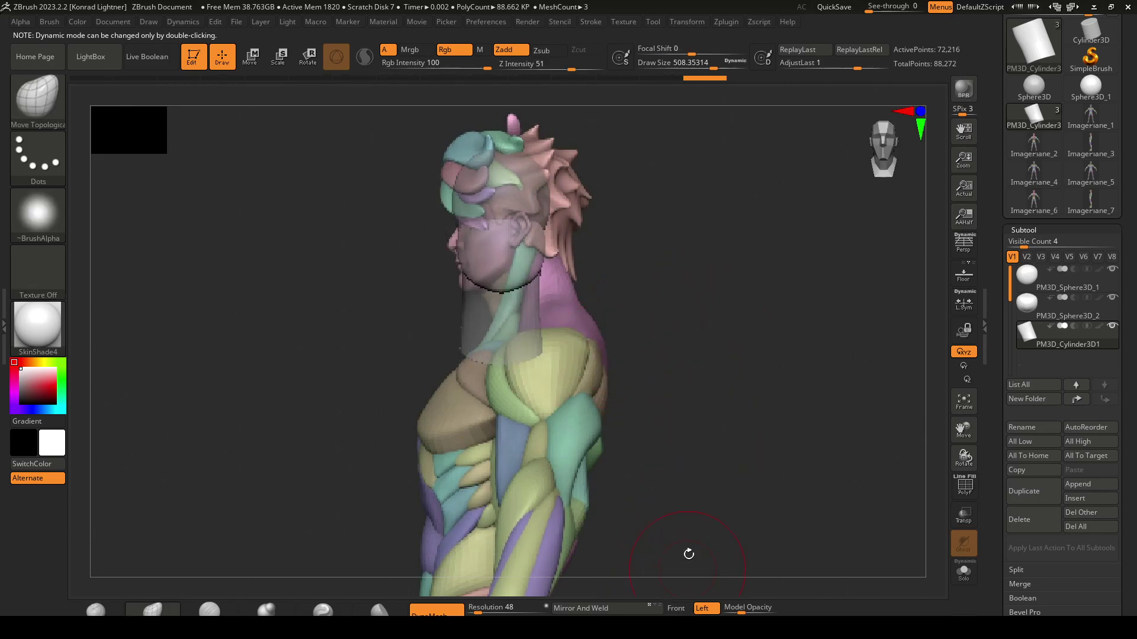
pyautogui.moveTo(713, 294); pyautogui.dragTo(692, 284)
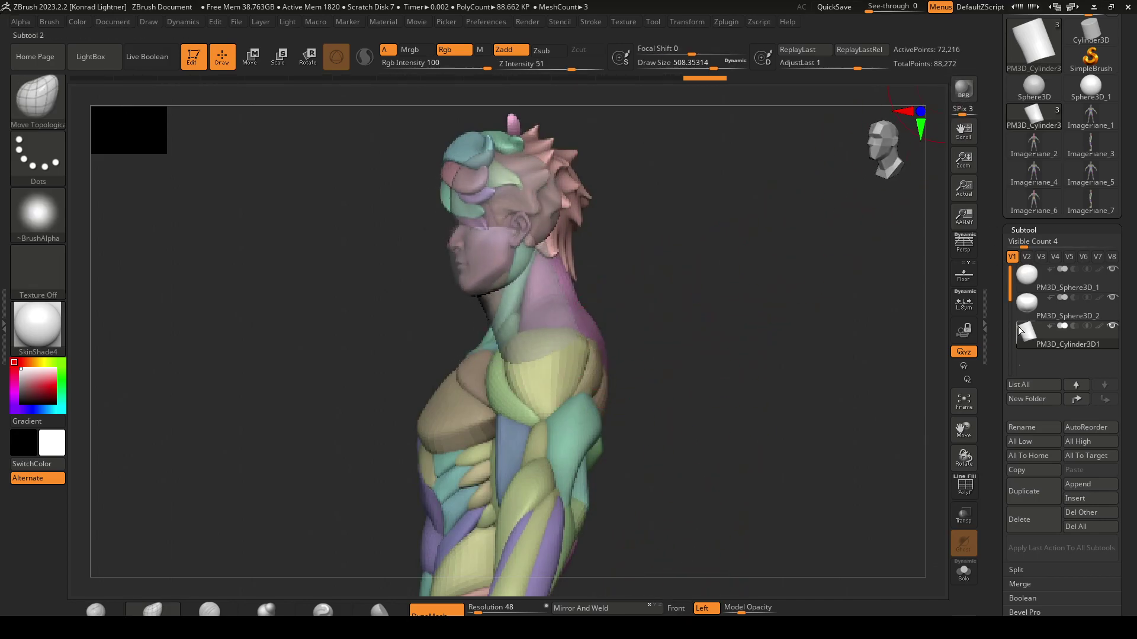
pyautogui.moveTo(729, 403); pyautogui.dragTo(728, 350)
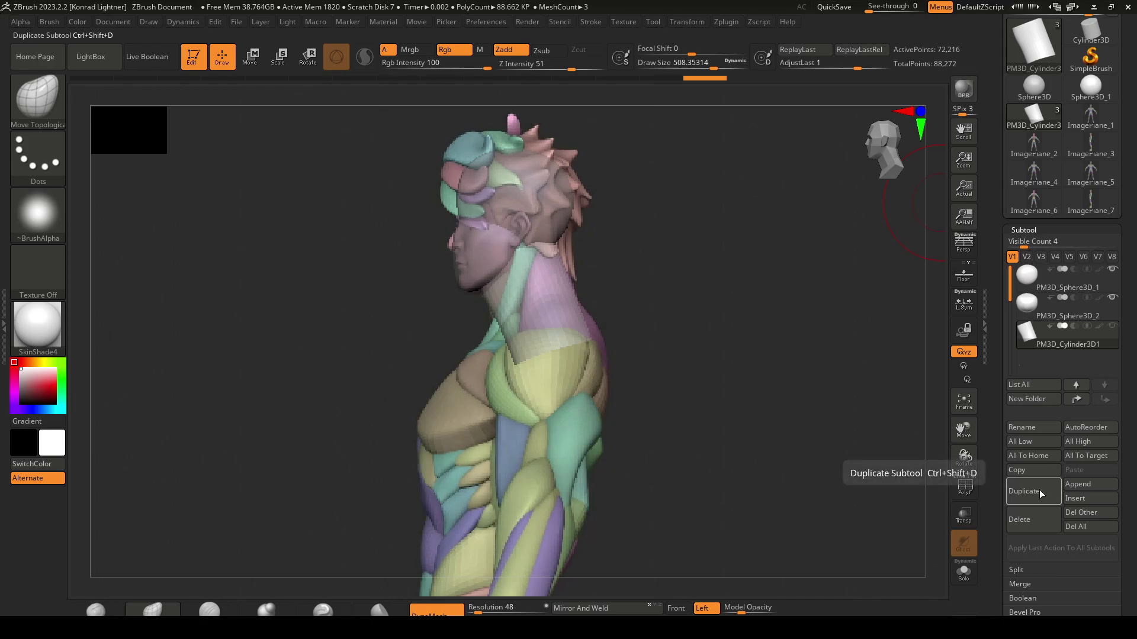
# Duplicate the neck cylinder subtool and show the transform gizmo on the copy in the Front reference
pyautogui.click(1041, 490)
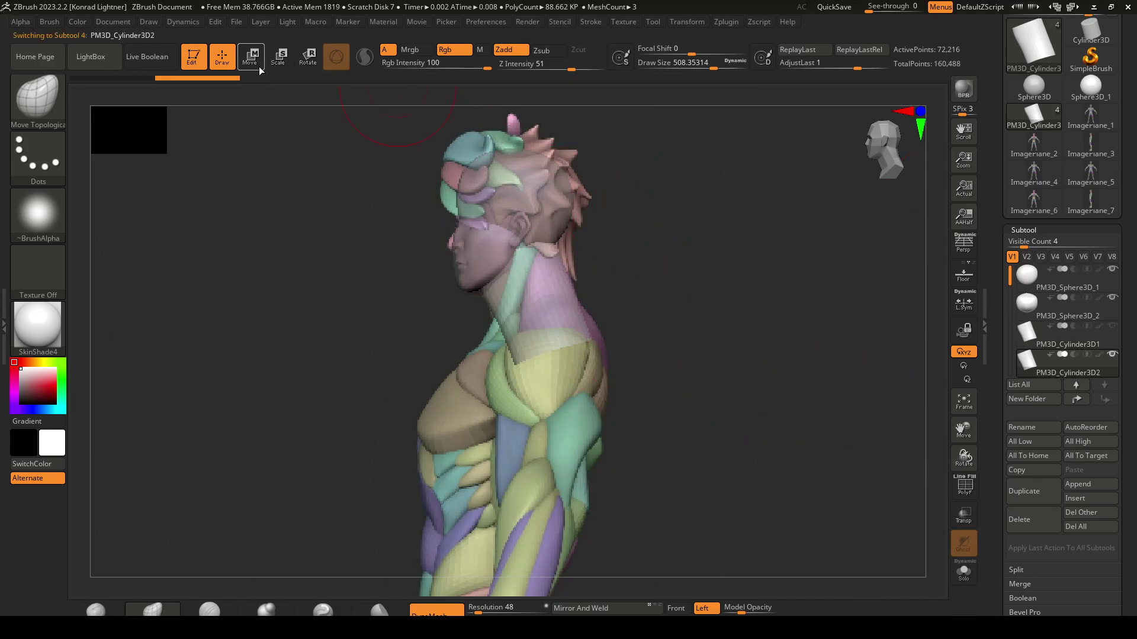
pyautogui.click(685, 609)
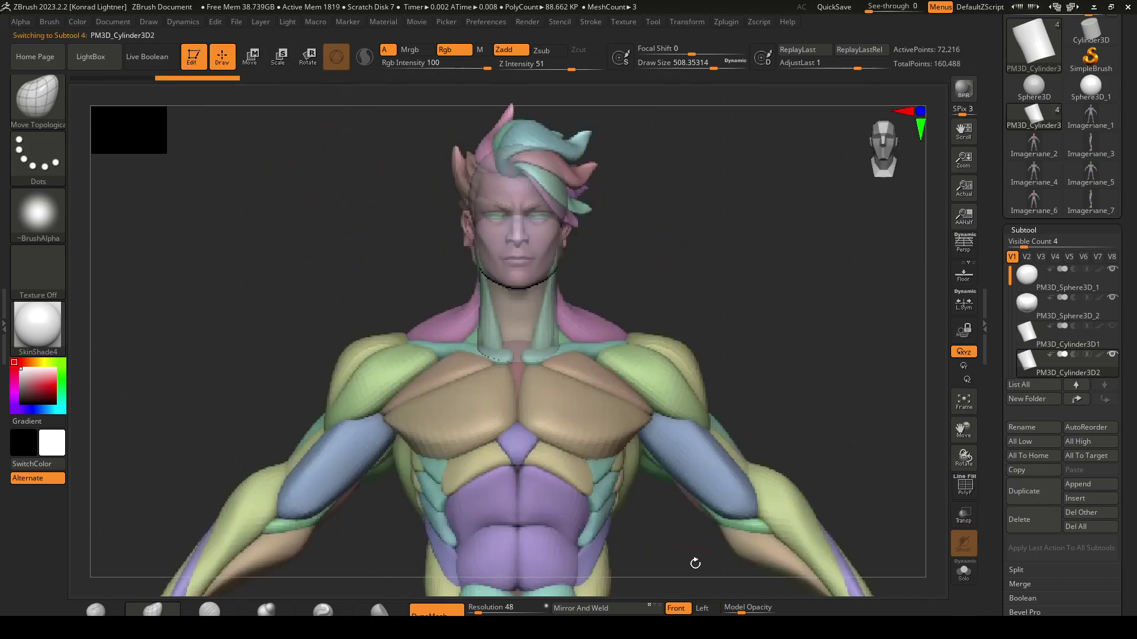
pyautogui.click(250, 59)
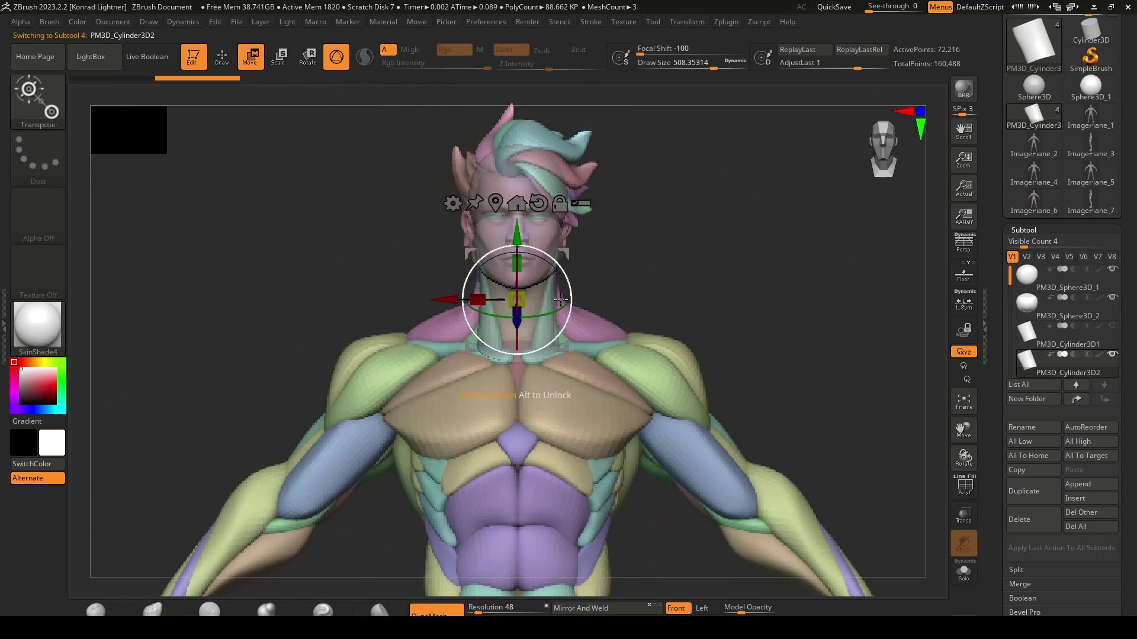
pyautogui.moveTo(451, 297); pyautogui.dragTo(574, 299)
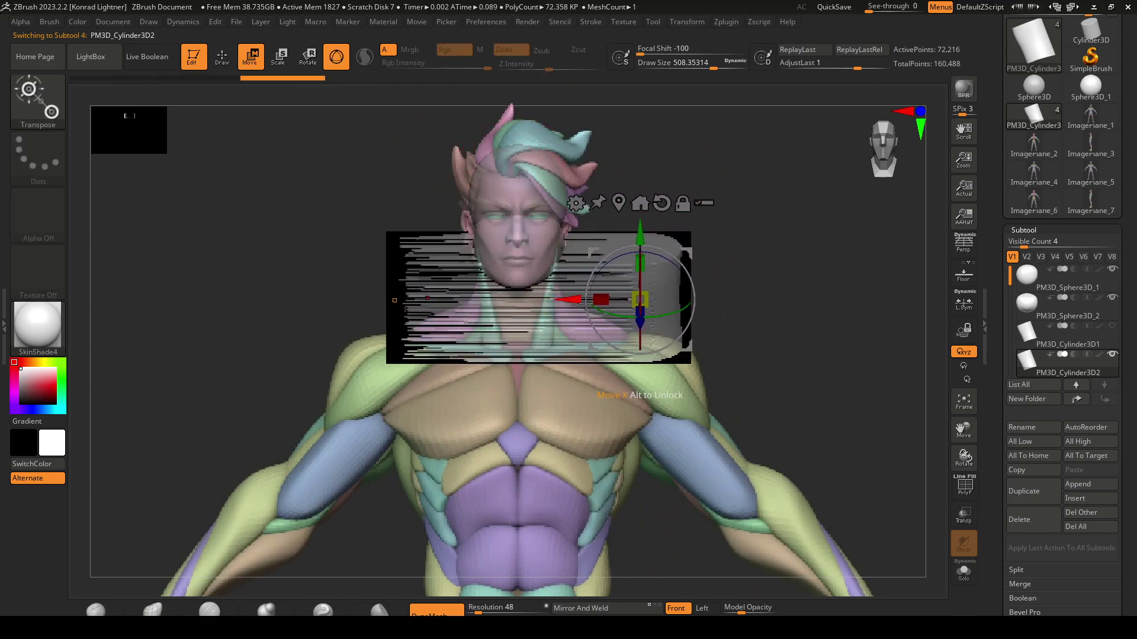
pyautogui.hotkey('ctrl', 'z')
pyautogui.keyDown('ctrl'); pyautogui.moveTo(444, 299); pyautogui.dragTo(565, 299); pyautogui.keyUp('ctrl')
pyautogui.hotkey('ctrl', 'z')
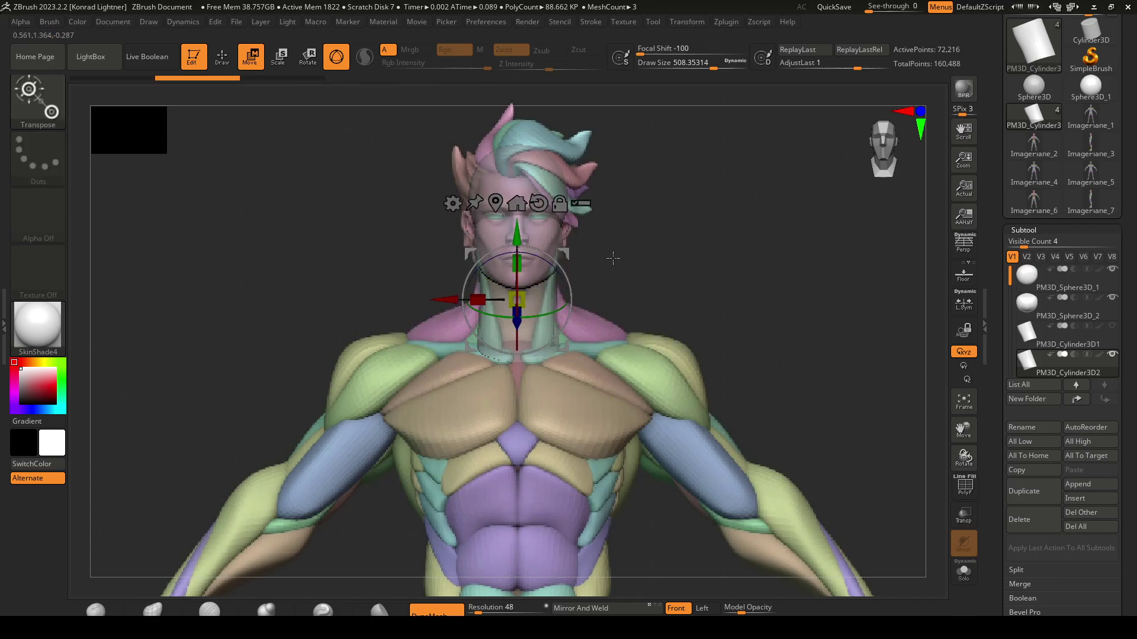
# Shift the duplicated cylinder sideways beside the neck, shrink it to a thin rod and stretch it vertically
pyautogui.moveTo(450, 299); pyautogui.dragTo(554, 295)
pyautogui.keyDown('alt'); pyautogui.moveTo(625, 261); pyautogui.dragTo(575, 291); pyautogui.keyUp('alt')
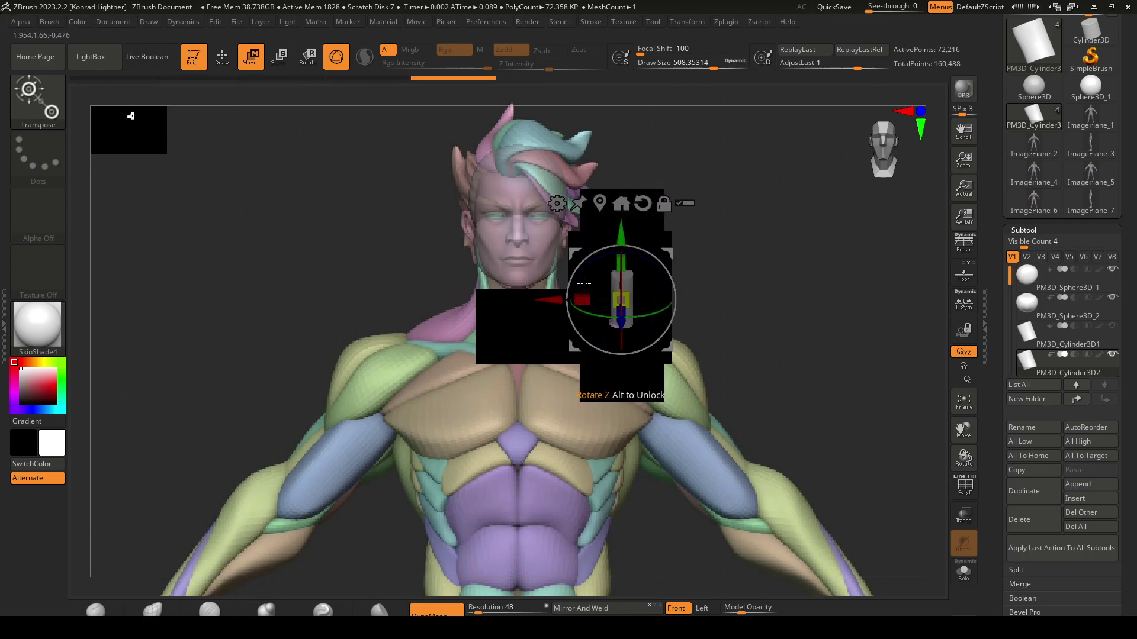
pyautogui.moveTo(622, 263); pyautogui.dragTo(622, 209)
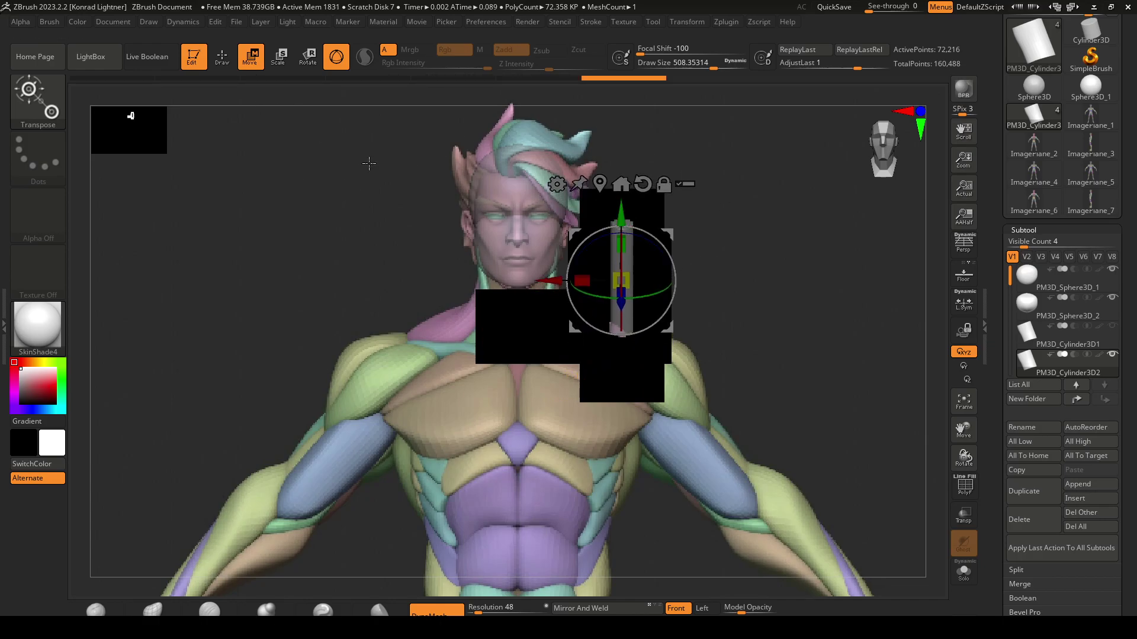
pyautogui.press('q')
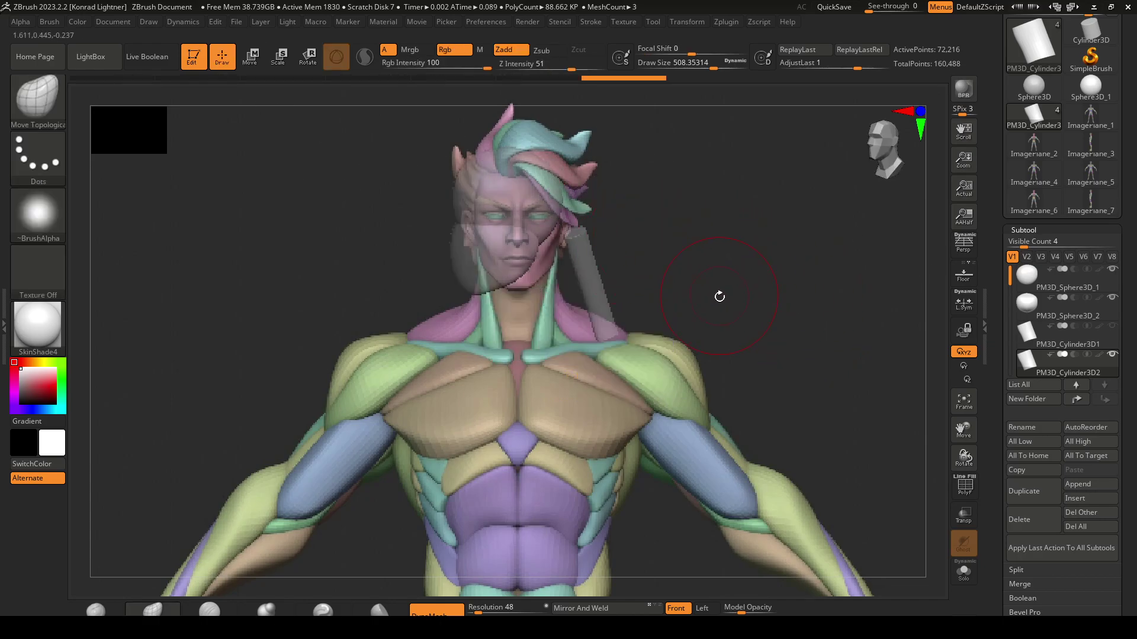
# Raise the Model Opacity until the head spheres and the thin cylinder appear solid over the reference
pyautogui.moveTo(719, 296); pyautogui.dragTo(756, 300)
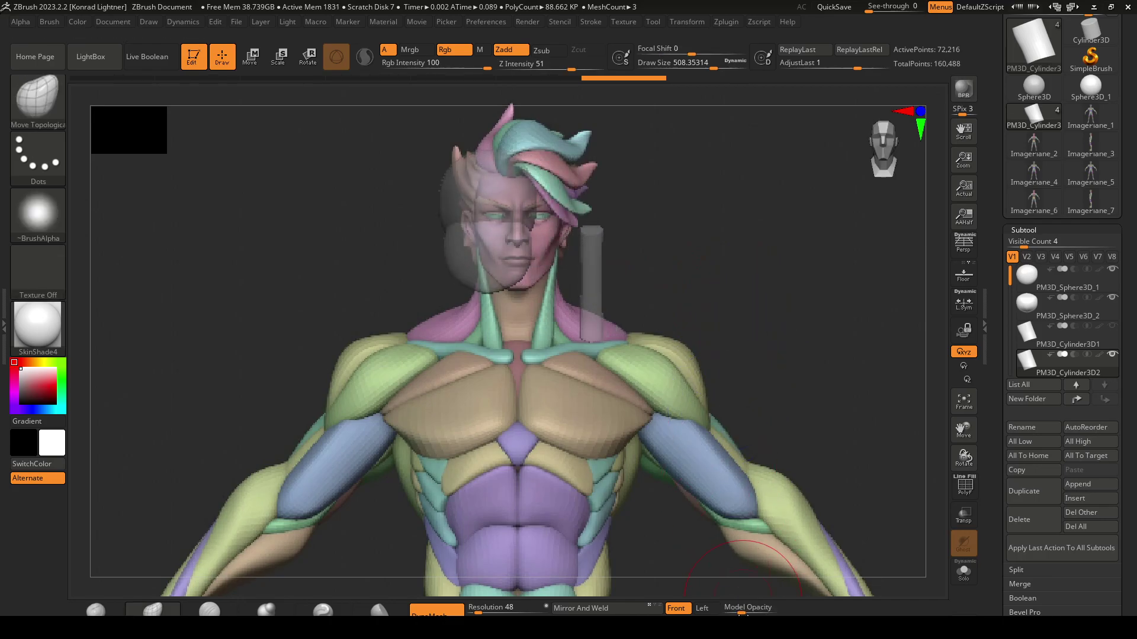
pyautogui.click(743, 612)
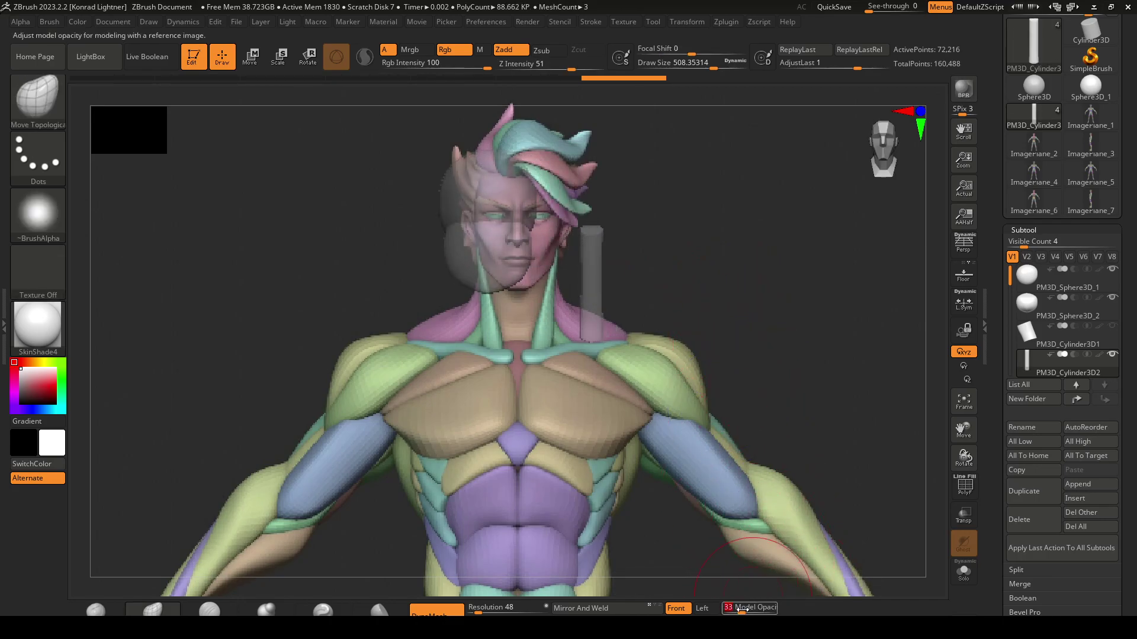
pyautogui.moveTo(789, 616); pyautogui.dragTo(787, 615)
pyautogui.moveTo(769, 314); pyautogui.dragTo(742, 322)
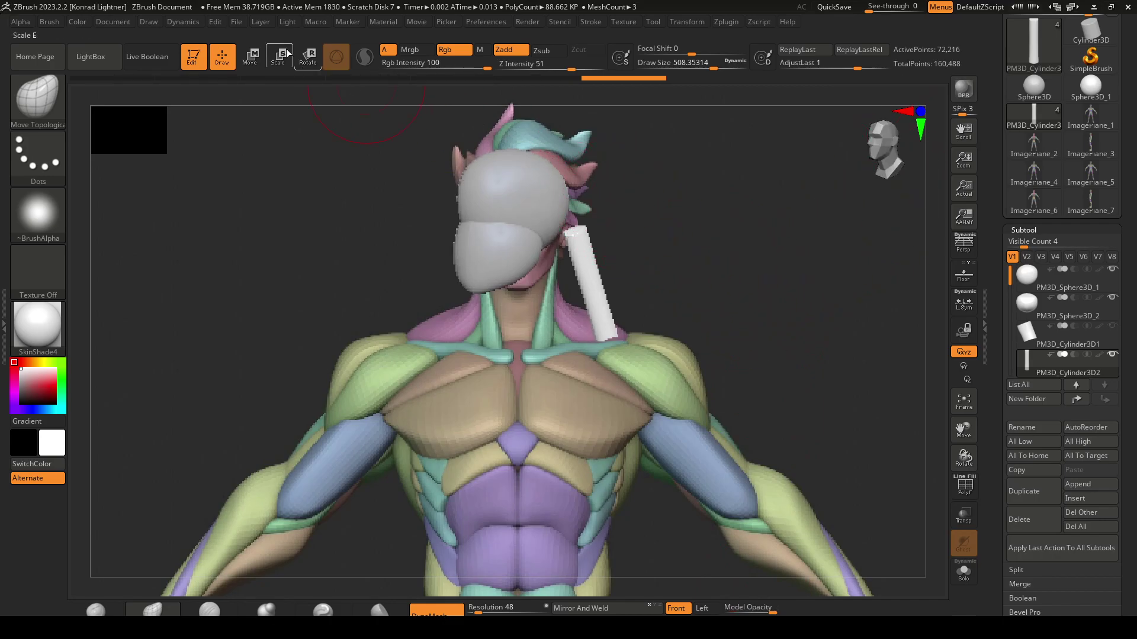
# Tilt the thin cylinder and position it along the side of the neck, running from behind the jaw down to the collarbone
pyautogui.click(255, 59)
pyautogui.moveTo(557, 272); pyautogui.dragTo(621, 318)
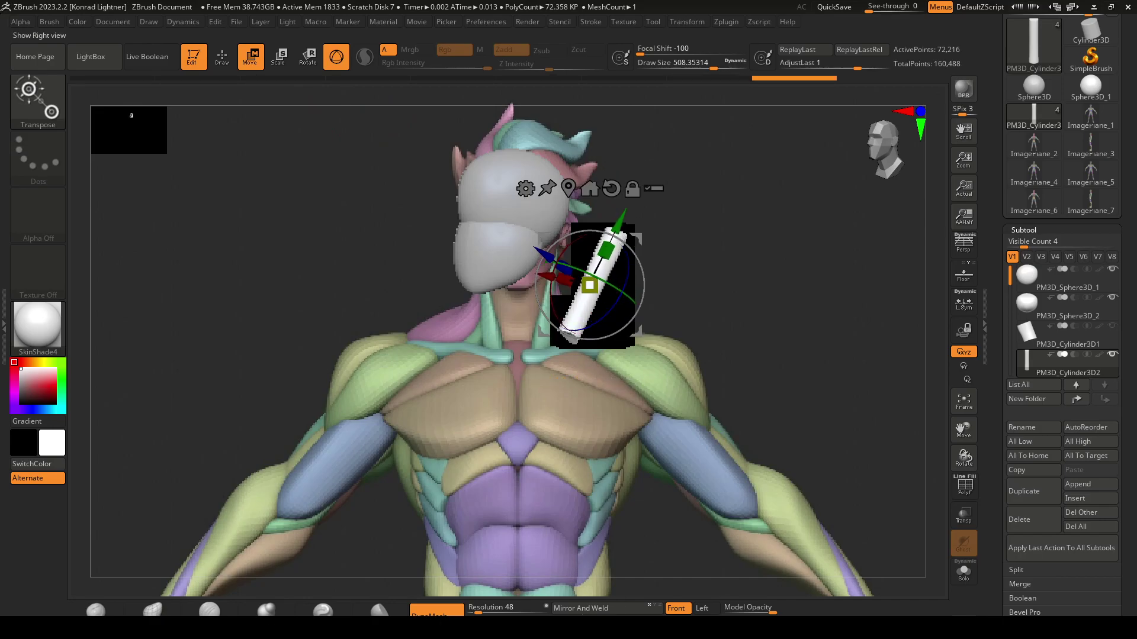
pyautogui.click(680, 610)
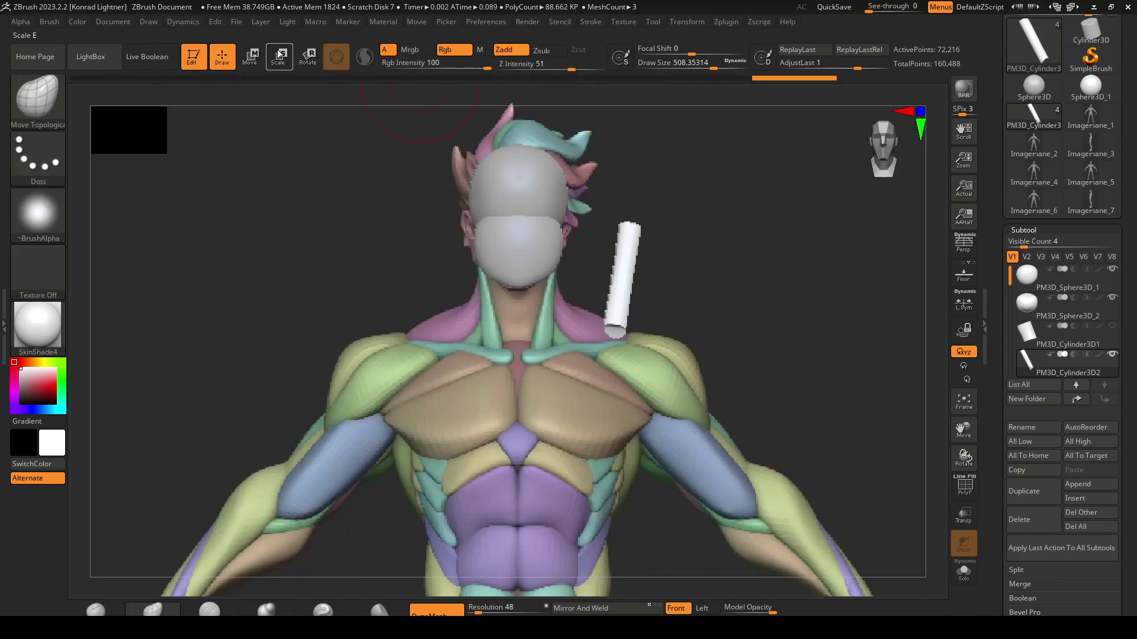
pyautogui.click(259, 57)
pyautogui.moveTo(553, 272); pyautogui.dragTo(489, 273)
pyautogui.moveTo(562, 222); pyautogui.dragTo(560, 237)
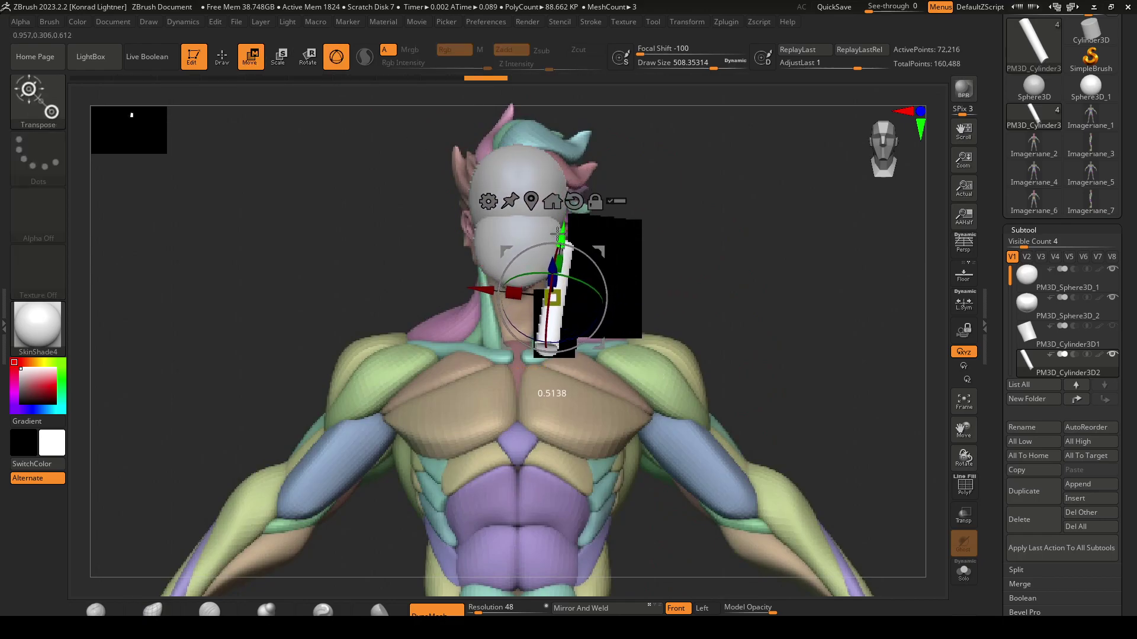
pyautogui.moveTo(490, 292); pyautogui.dragTo(484, 292)
pyautogui.press('q')
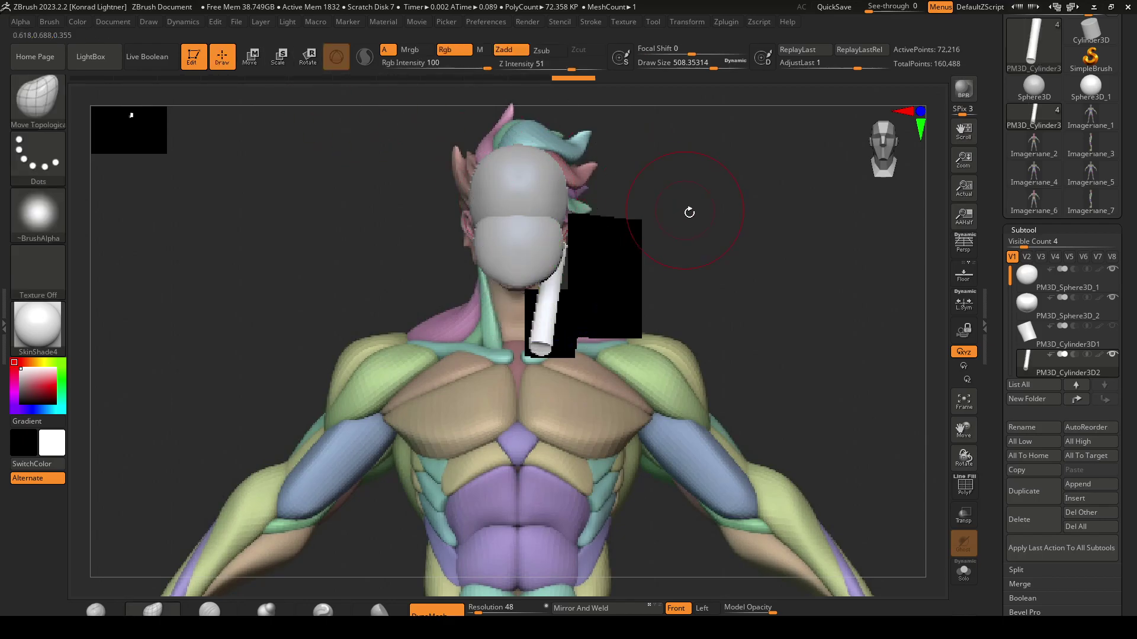
# Set the draw size to about 517 and adjust the thin cylinder's ends between the back of the jaw and the collarbone
pyautogui.moveTo(735, 269)
pyautogui.mouseDown()
pyautogui.moveTo(667, 292)
pyautogui.moveTo(674, 286)
pyautogui.moveTo(704, 334)
pyautogui.moveTo(680, 279)
pyautogui.moveTo(627, 243)
pyautogui.moveTo(627, 253)
pyautogui.moveTo(575, 239)
pyautogui.mouseUp()
pyautogui.press('s')
pyautogui.press('s')
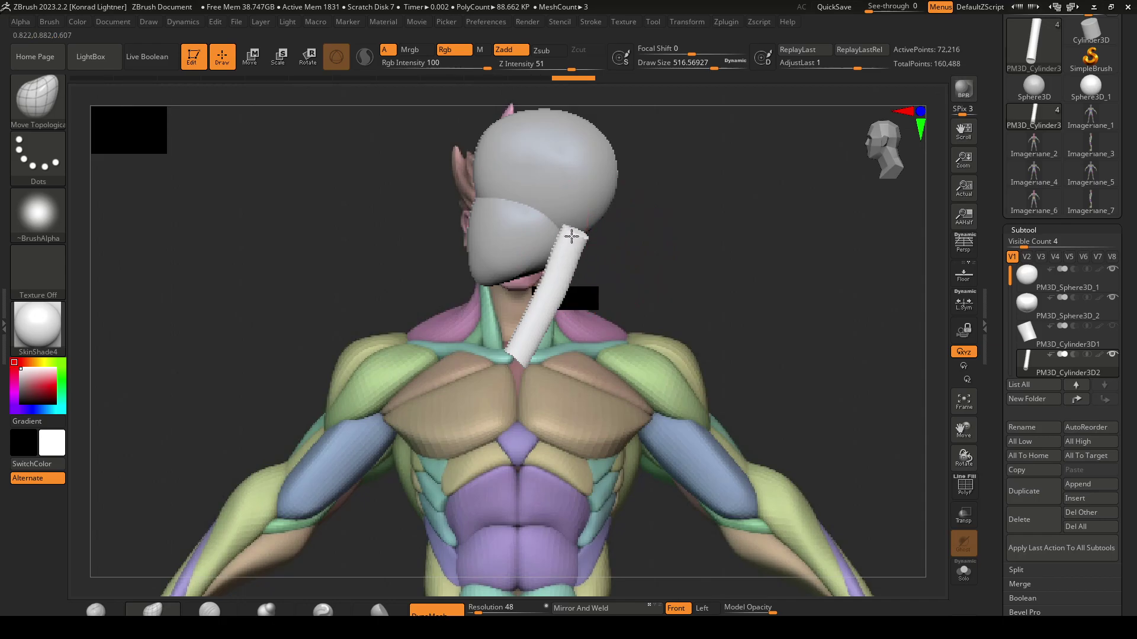
pyautogui.press('shift')
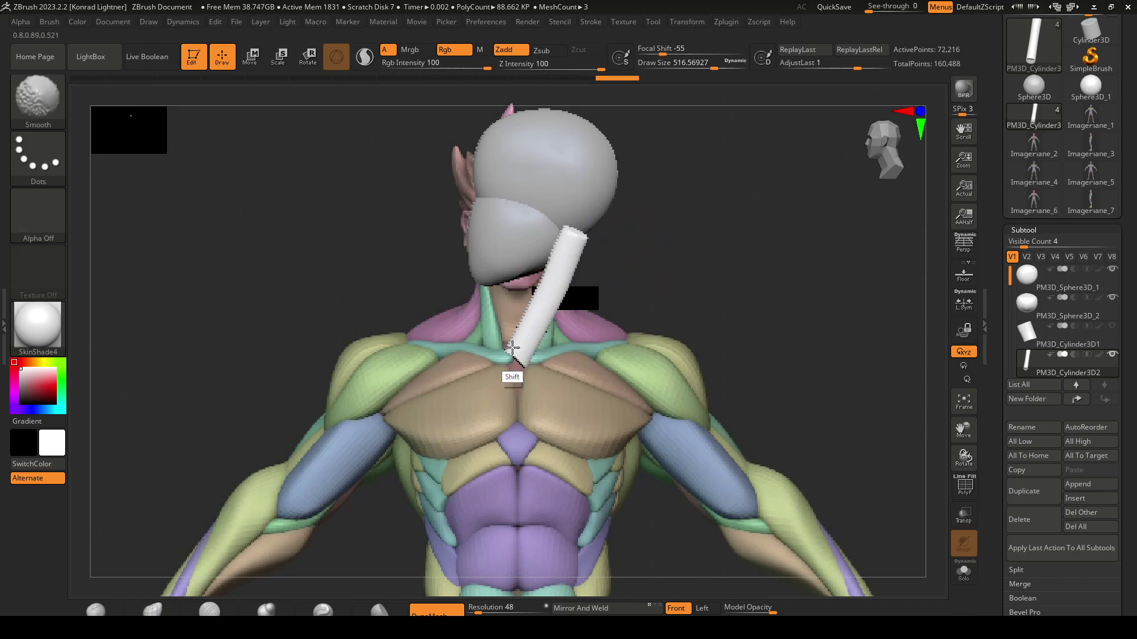
pyautogui.moveTo(520, 367)
pyautogui.mouseDown(button='right')
pyautogui.moveTo(598, 436)
pyautogui.moveTo(545, 362)
pyautogui.mouseUp(button='right')
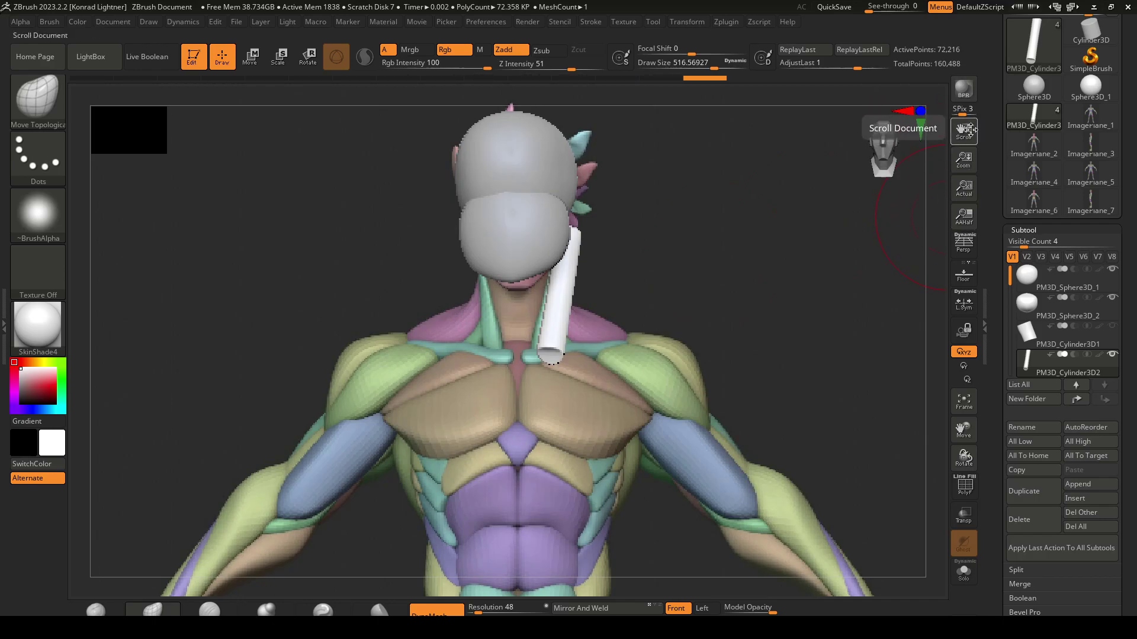
# Return the document to actual size, frame the thin cylinder up close, and set the brush draw size to about 197
pyautogui.click(963, 188)
pyautogui.moveTo(751, 273); pyautogui.dragTo(725, 276)
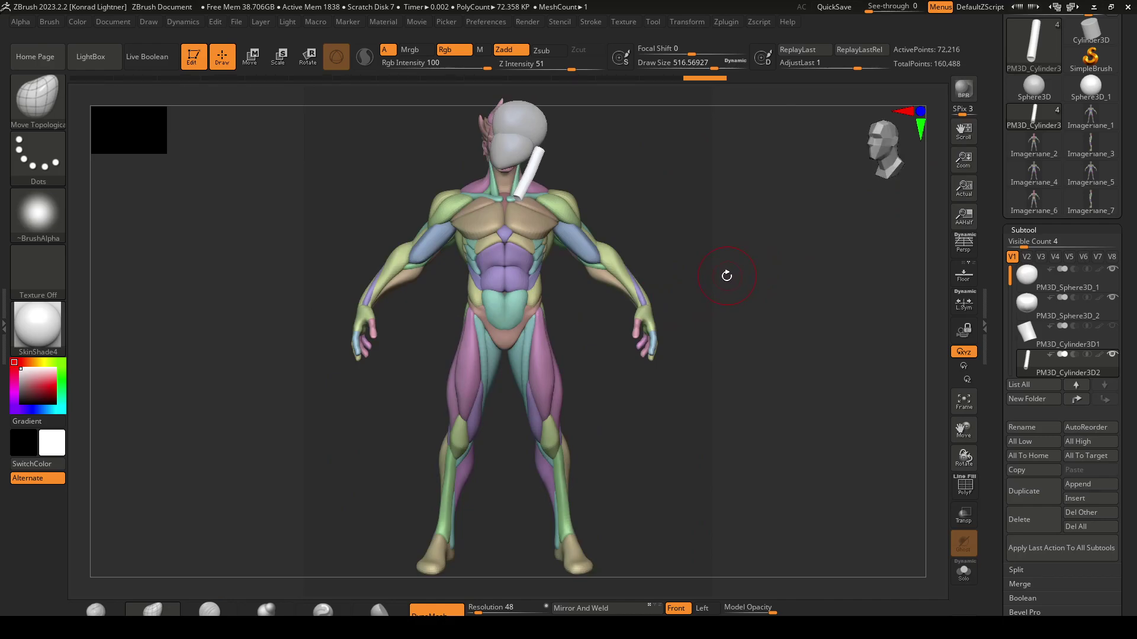
pyautogui.press('f')
pyautogui.keyDown('alt'); pyautogui.moveTo(719, 406); pyautogui.dragTo(742, 268); pyautogui.keyUp('alt')
pyautogui.press('s')
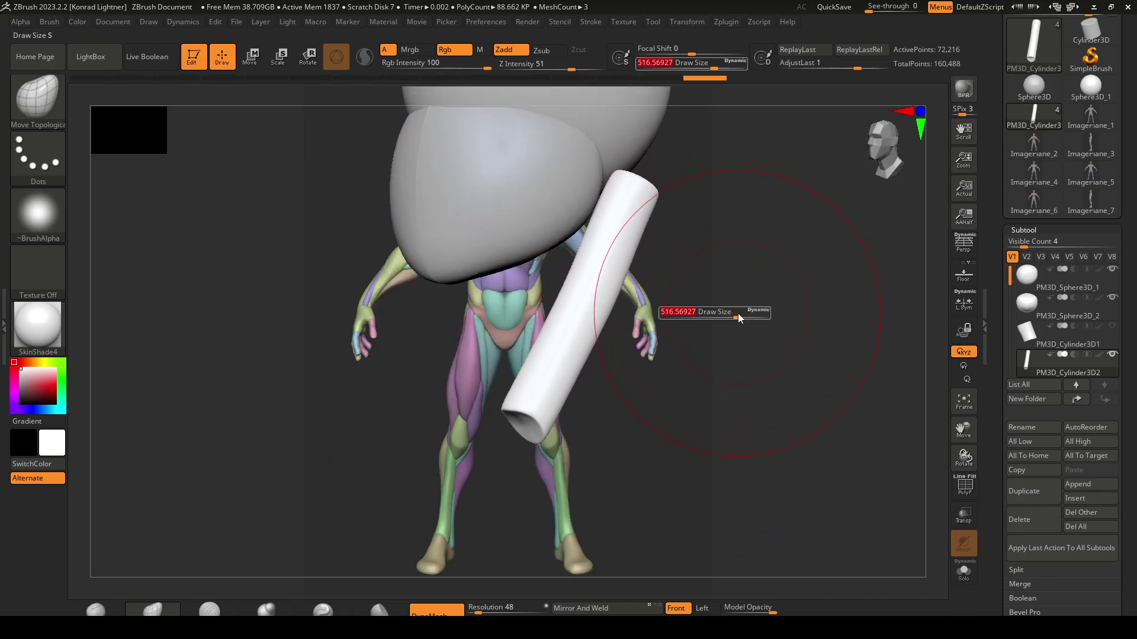
pyautogui.moveTo(739, 318); pyautogui.dragTo(722, 320)
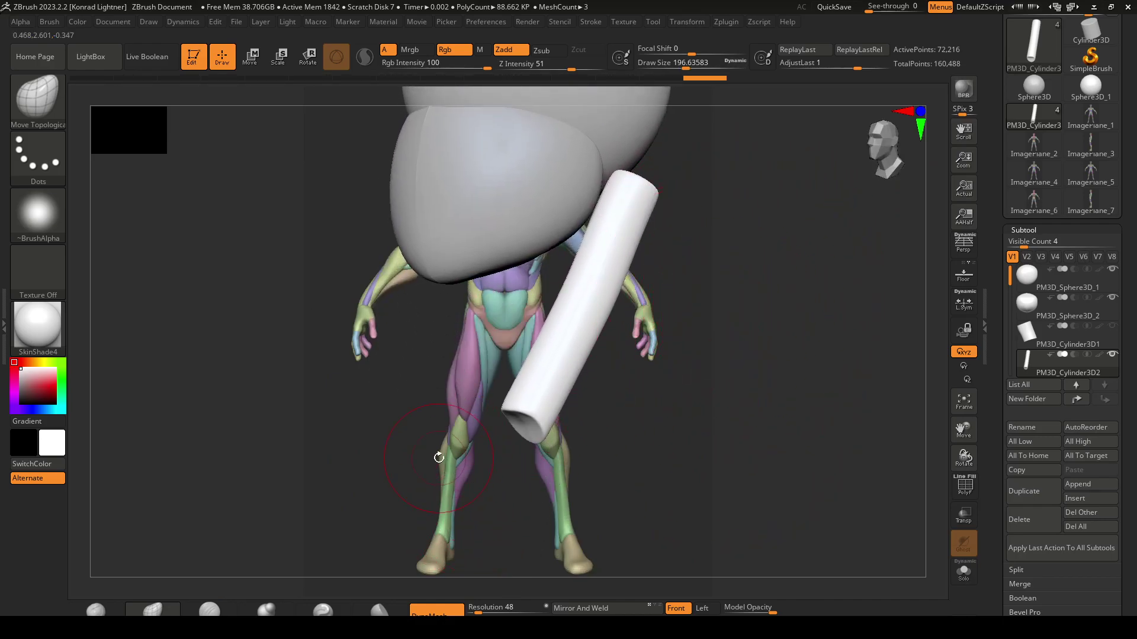
# Remesh the thin cylinder with DynaMesh at resolution 48
pyautogui.keyDown('shift'); pyautogui.moveTo(439, 458); pyautogui.dragTo(464, 464); pyautogui.keyUp('shift')
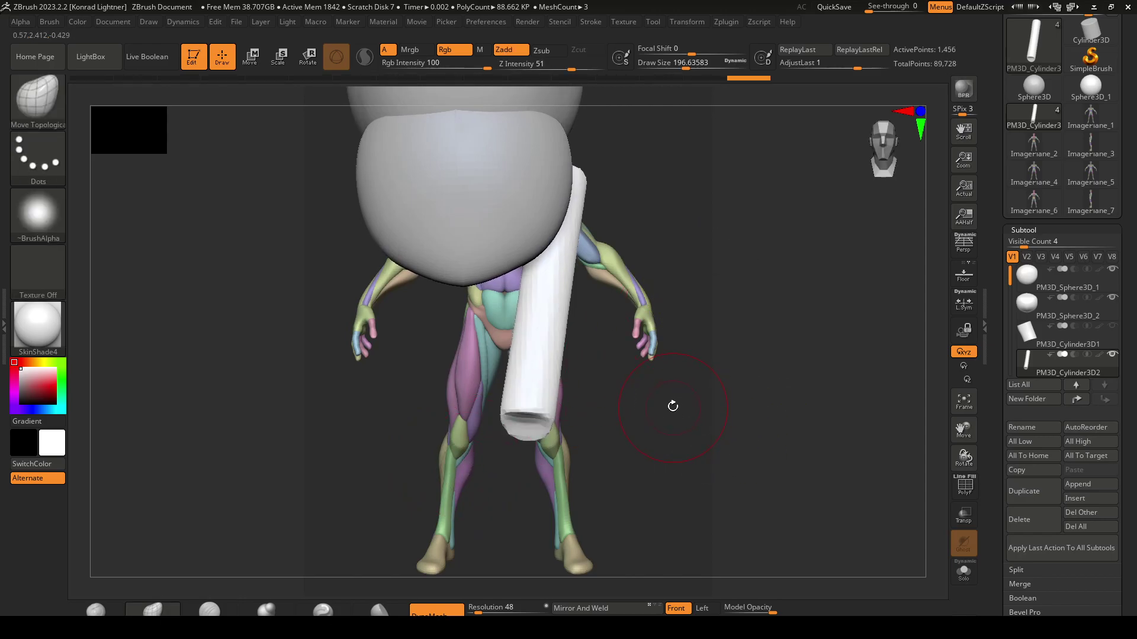
pyautogui.click(437, 610)
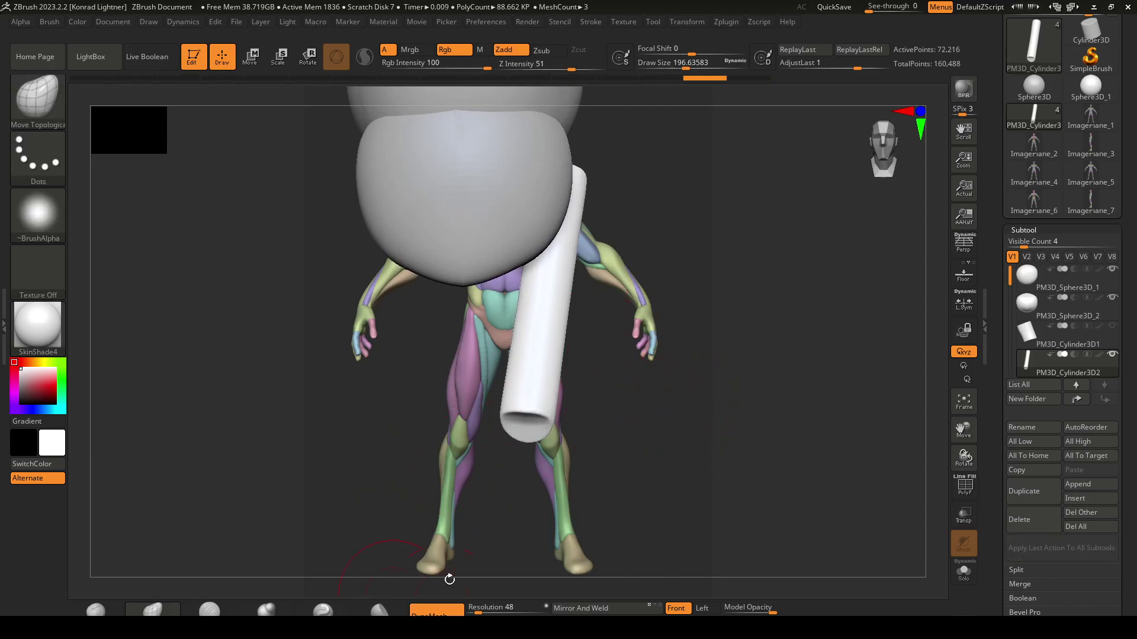
pyautogui.hotkey('ctrl', 'z')
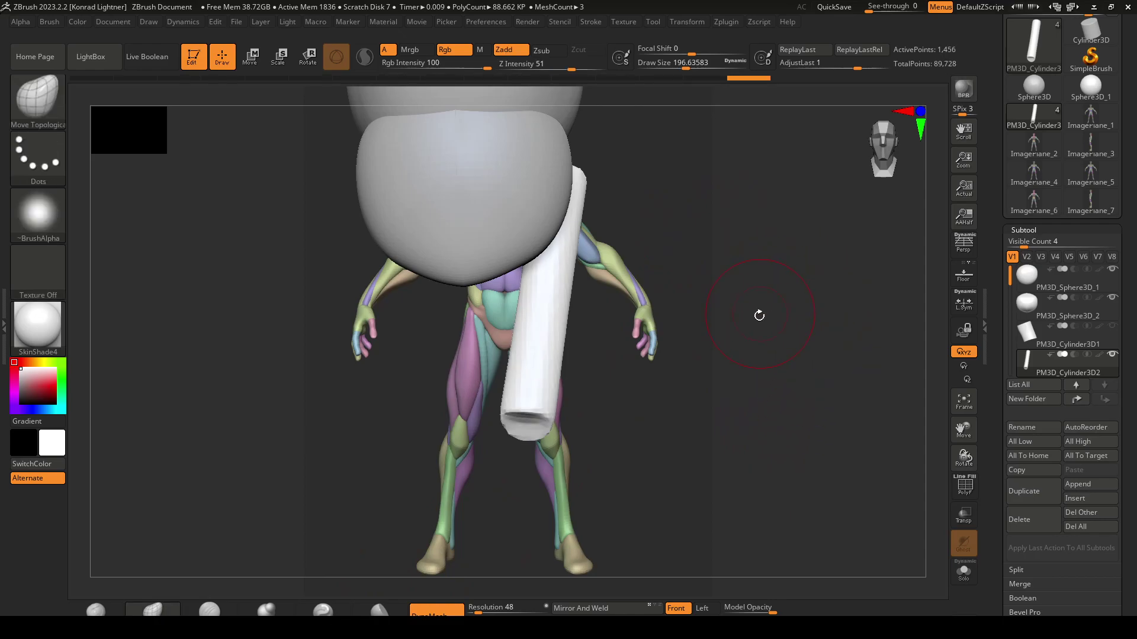
# Smooth the thin cylinder along its length from several angles, rounding its ends into a tapered side neck muscle
pyautogui.moveTo(565, 399)
pyautogui.mouseDown()
pyautogui.moveTo(755, 274)
pyautogui.moveTo(581, 183)
pyautogui.moveTo(571, 259)
pyautogui.moveTo(586, 253)
pyautogui.moveTo(568, 199)
pyautogui.moveTo(578, 246)
pyautogui.mouseUp()
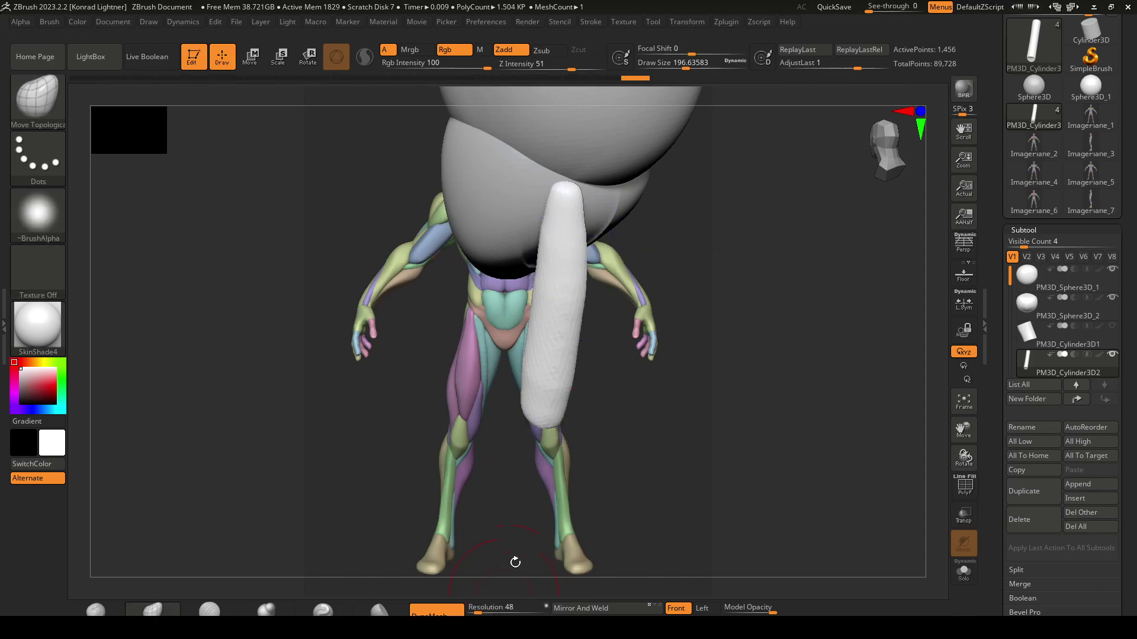
pyautogui.moveTo(736, 361); pyautogui.dragTo(816, 329)
pyautogui.moveTo(553, 313)
pyautogui.mouseDown()
pyautogui.moveTo(584, 300)
pyautogui.moveTo(505, 360)
pyautogui.moveTo(526, 411)
pyautogui.mouseUp()
pyautogui.moveTo(704, 373); pyautogui.dragTo(652, 359)
pyautogui.moveTo(614, 184)
pyautogui.mouseDown()
pyautogui.moveTo(626, 183)
pyautogui.moveTo(596, 240)
pyautogui.moveTo(596, 332)
pyautogui.moveTo(611, 282)
pyautogui.moveTo(586, 356)
pyautogui.mouseUp()
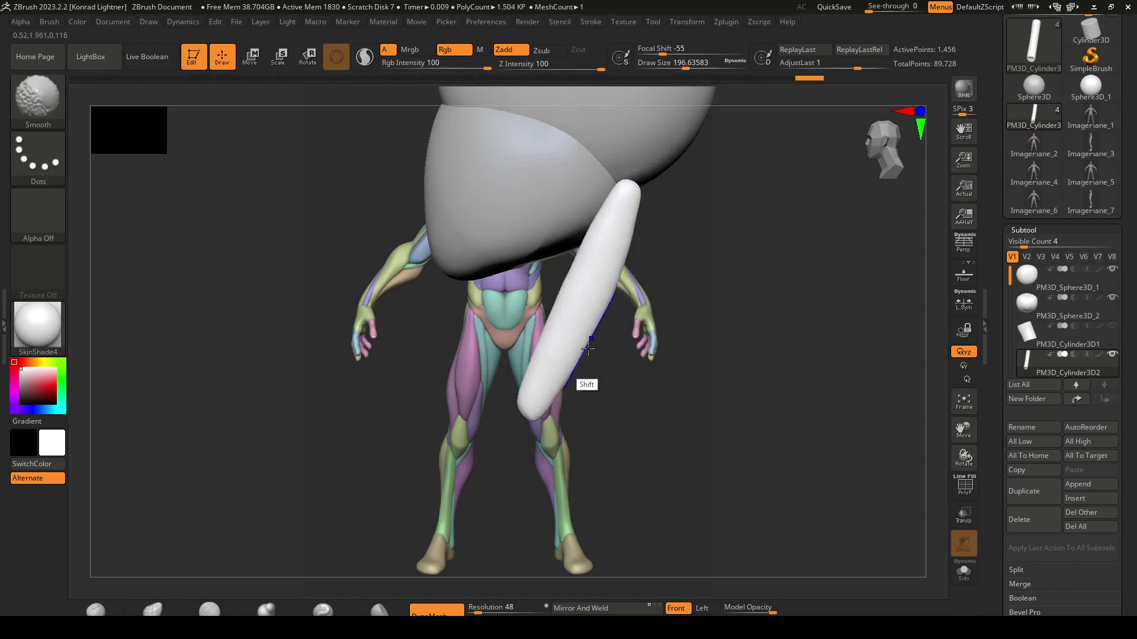
pyautogui.moveTo(666, 386); pyautogui.dragTo(743, 350)
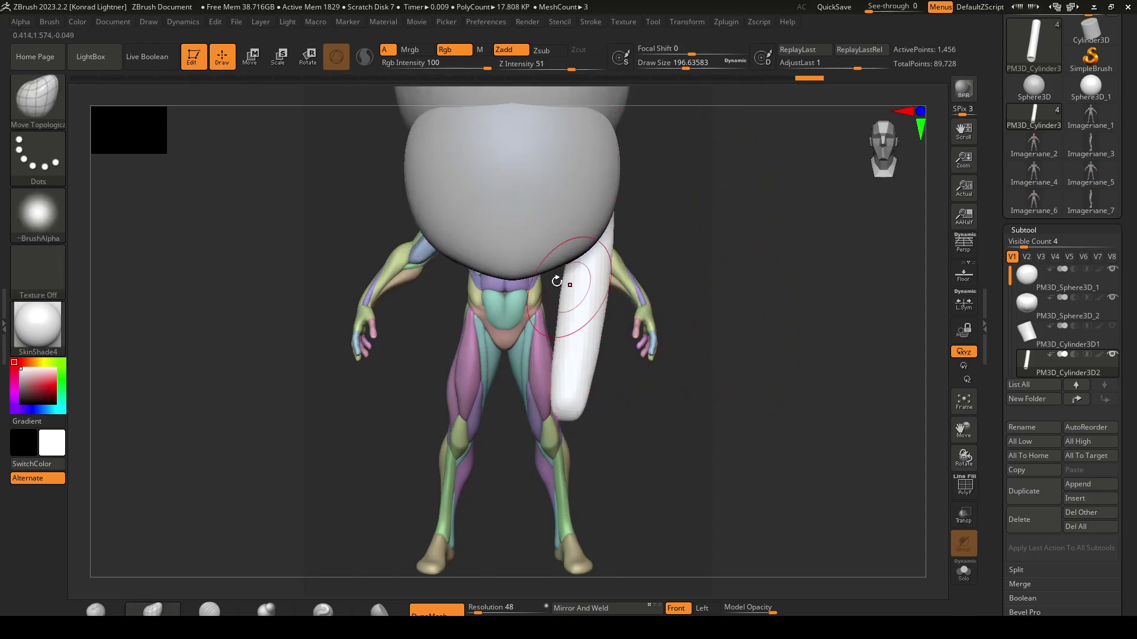
# Return to the stored front reference view and decline activating Dynamic Subdiv for the thin neck muscle
pyautogui.click(701, 608)
pyautogui.click(677, 608)
pyautogui.press('d')
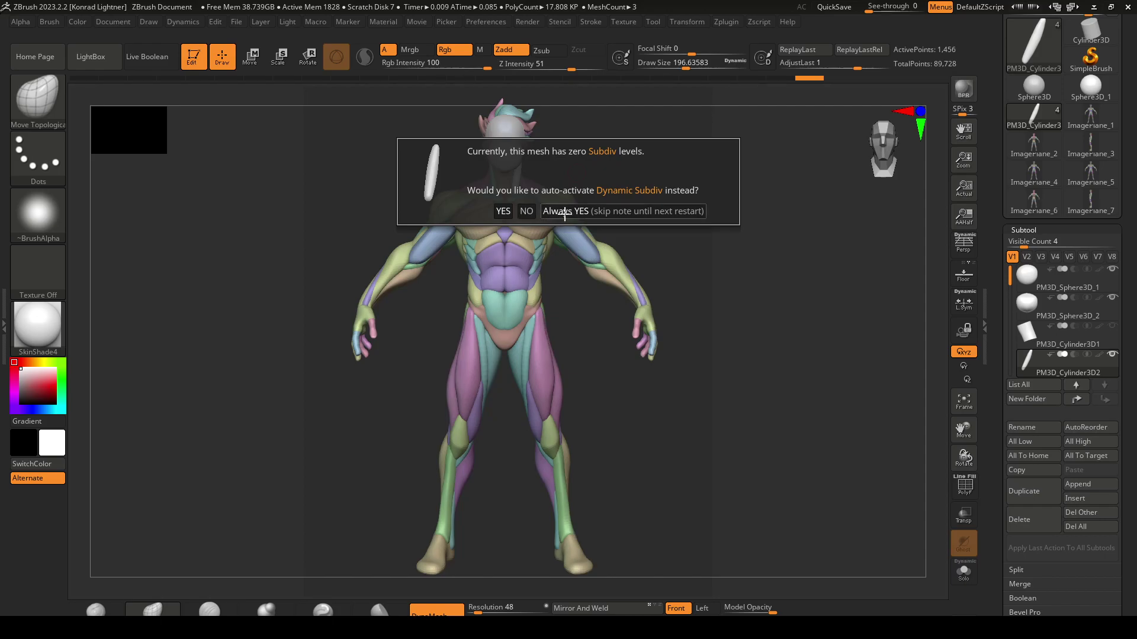
pyautogui.click(525, 211)
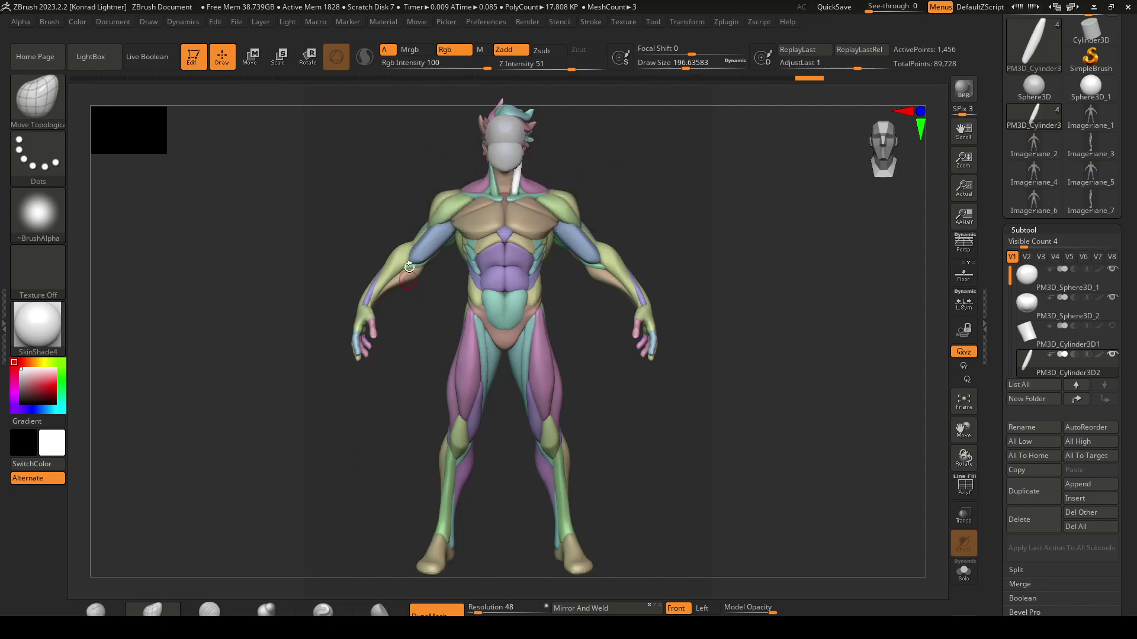
# Set the draw size to about 500 and adjust the thin neck muscle against the stored side and front views
pyautogui.press('s')
pyautogui.moveTo(521, 181); pyautogui.dragTo(542, 181)
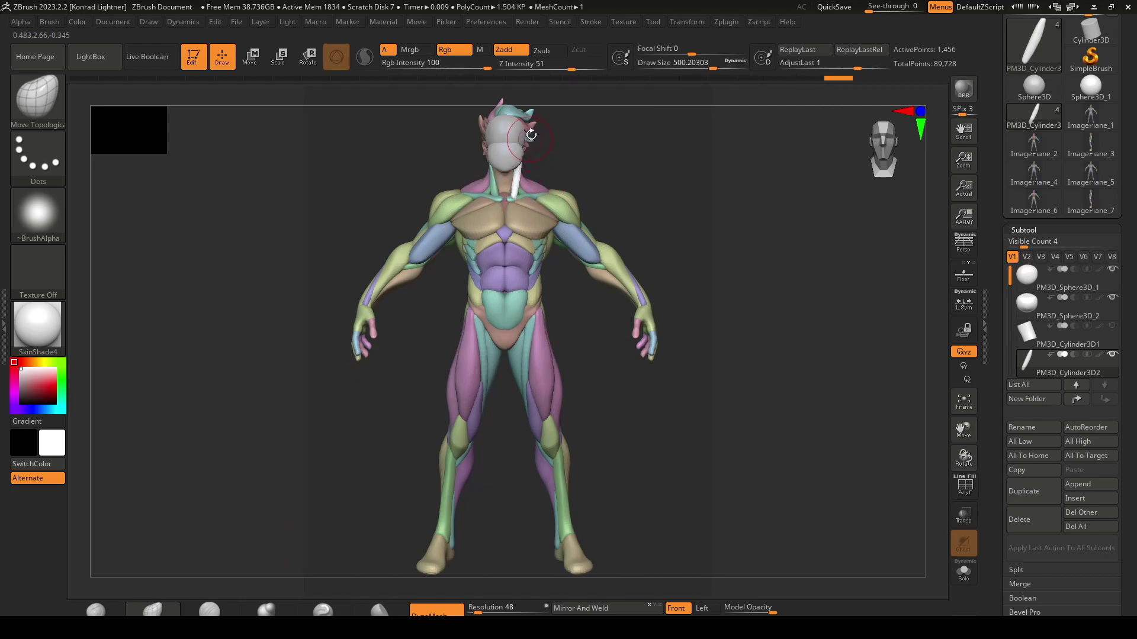
pyautogui.click(704, 610)
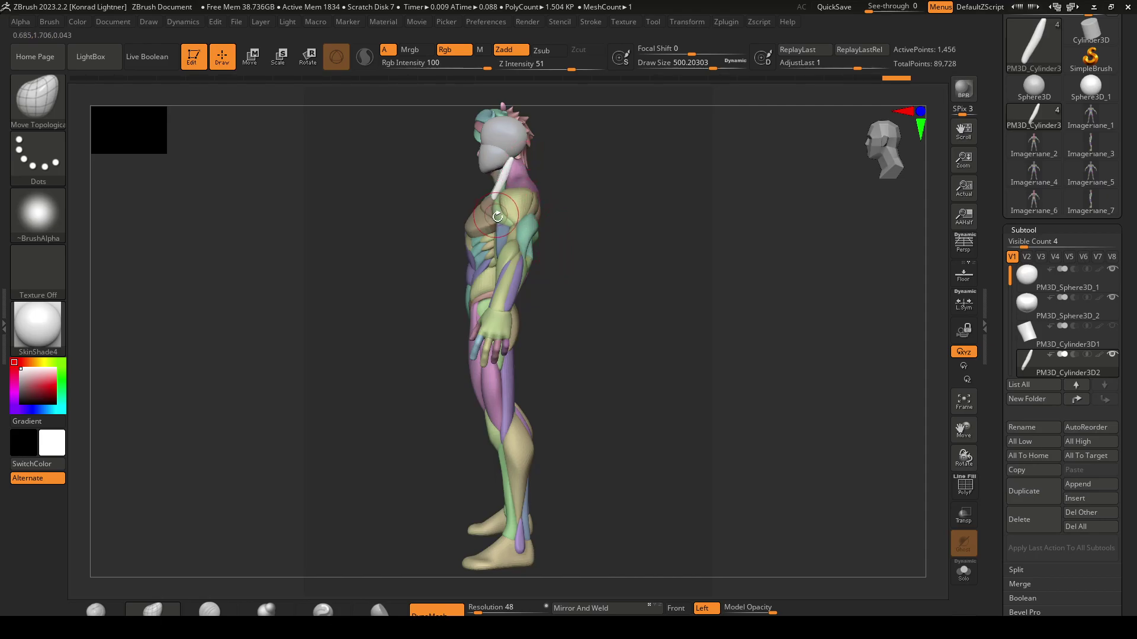
pyautogui.moveTo(490, 200)
pyautogui.mouseDown()
pyautogui.moveTo(515, 171)
pyautogui.moveTo(506, 157)
pyautogui.moveTo(584, 236)
pyautogui.mouseUp()
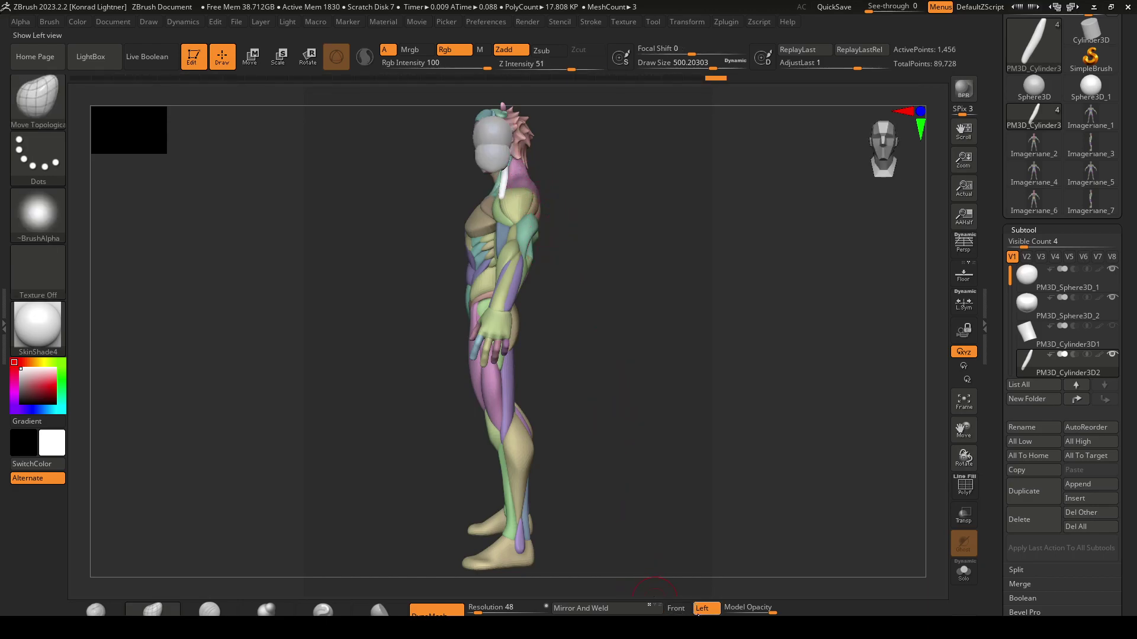
pyautogui.click(676, 622)
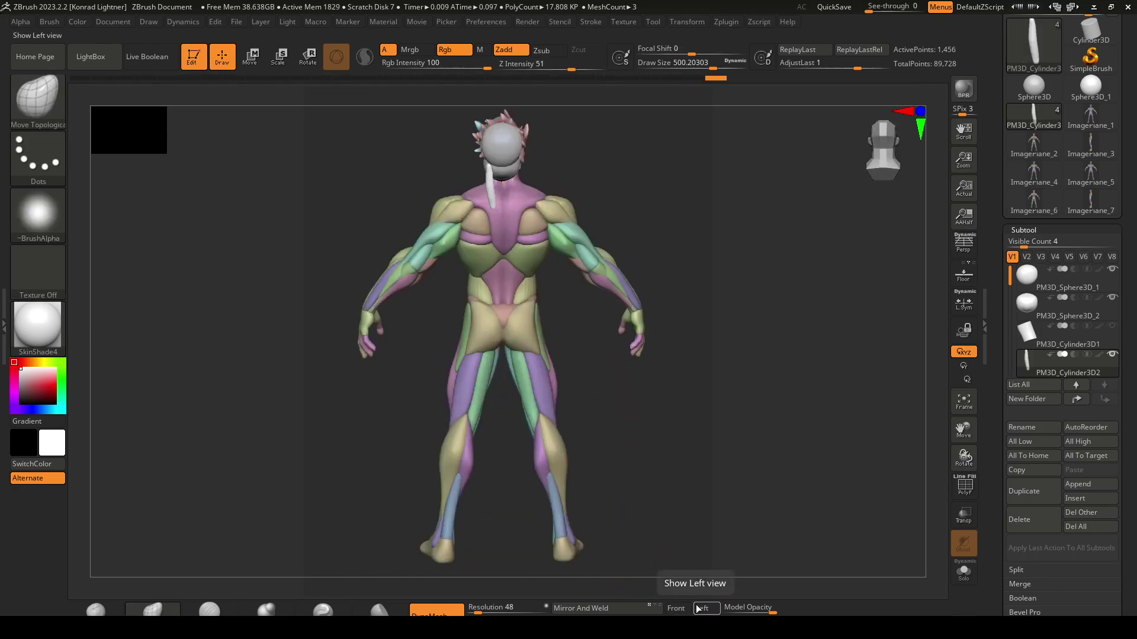
pyautogui.click(676, 608)
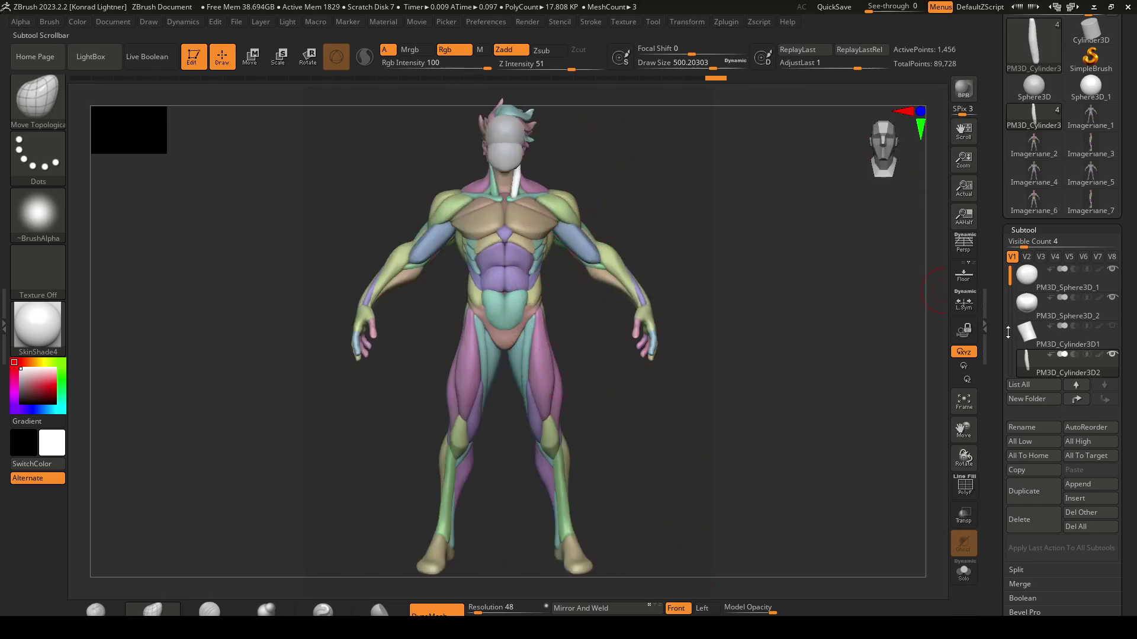
# Show the hidden neck cylinder, select it, and nudge its surface around the side neck muscle with the Move Topological brush
pyautogui.click(1113, 326)
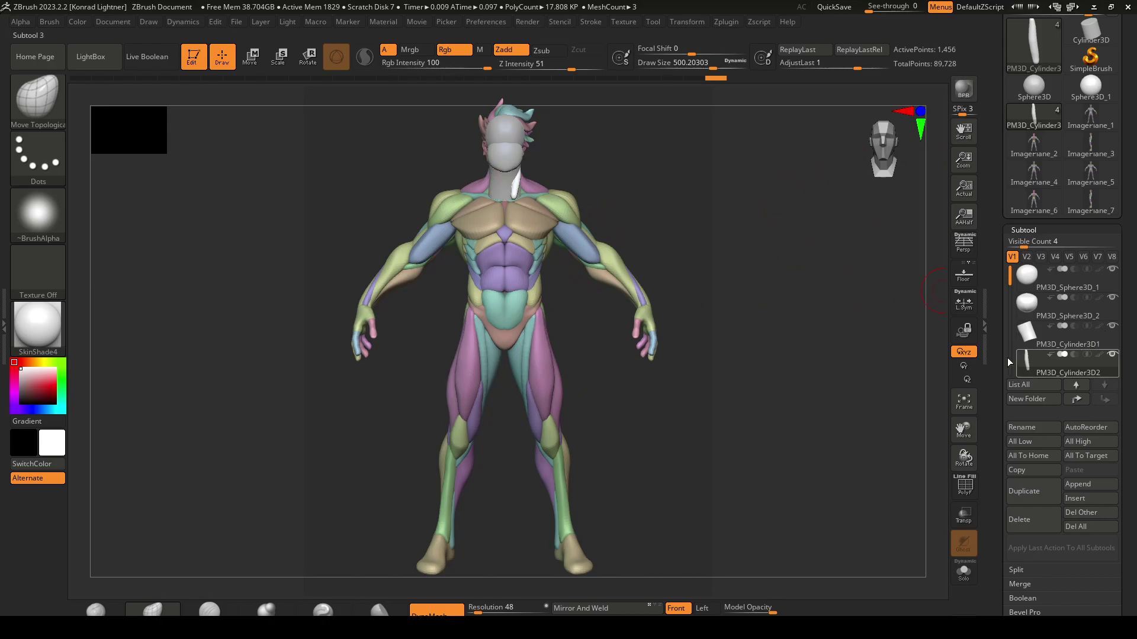
pyautogui.keyDown('alt'); pyautogui.moveTo(618, 191); pyautogui.dragTo(876, 258); pyautogui.keyUp('alt')
pyautogui.click(1025, 337)
pyautogui.keyDown('alt'); pyautogui.moveTo(628, 200); pyautogui.dragTo(657, 267); pyautogui.keyUp('alt')
pyautogui.moveTo(551, 254); pyautogui.dragTo(535, 249)
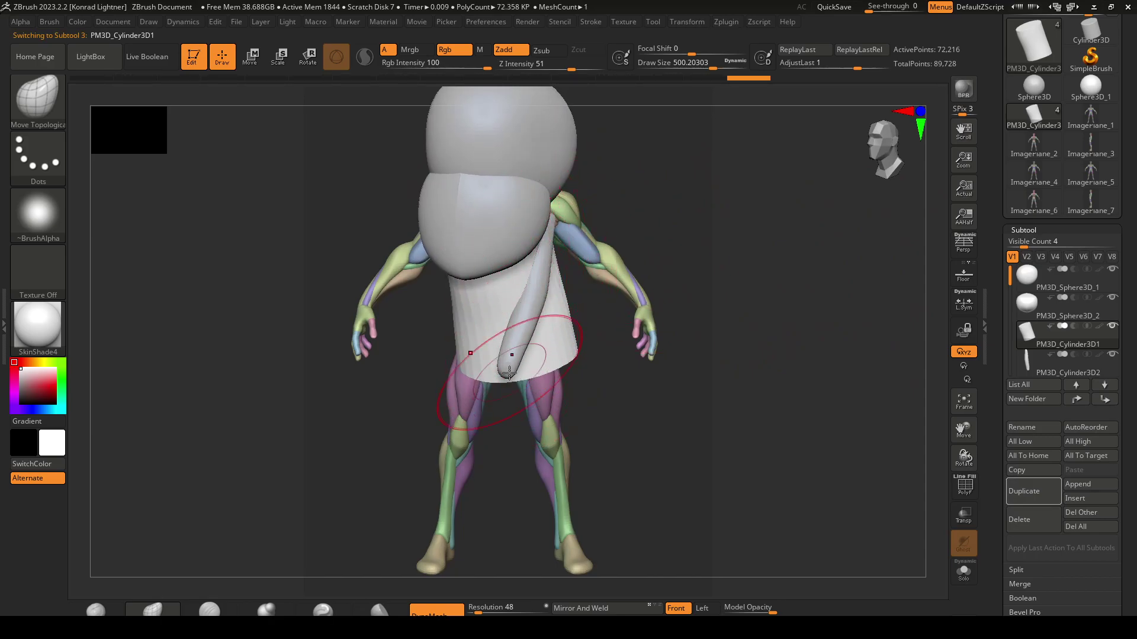
pyautogui.moveTo(669, 234)
pyautogui.mouseDown()
pyautogui.moveTo(599, 220)
pyautogui.moveTo(673, 178)
pyautogui.mouseUp()
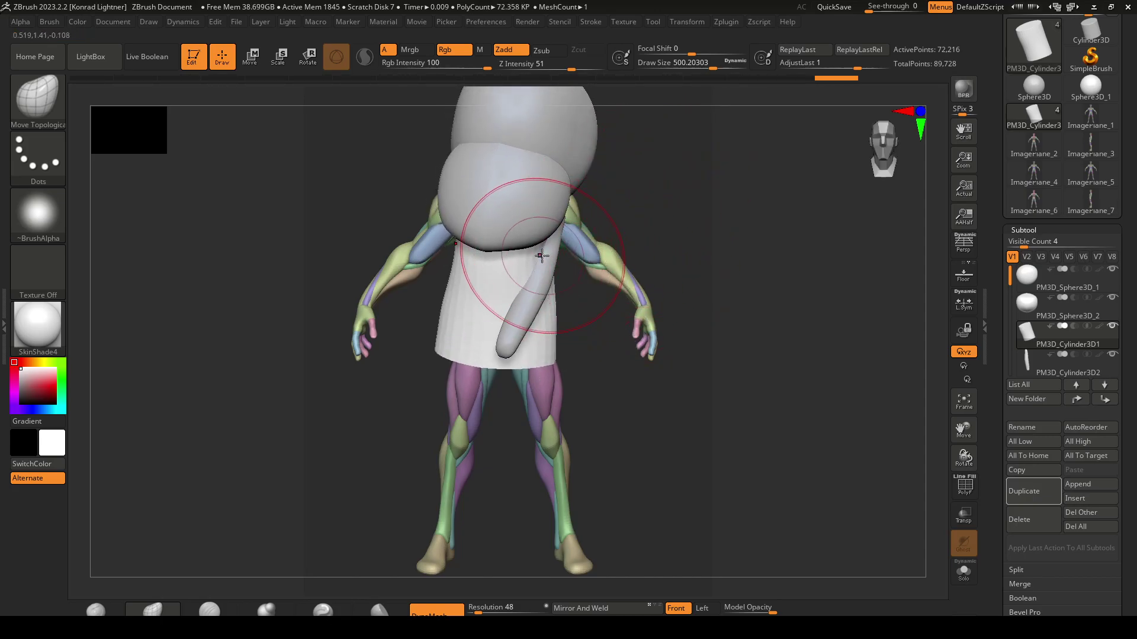
pyautogui.moveTo(546, 262); pyautogui.dragTo(545, 264)
pyautogui.moveTo(674, 278); pyautogui.dragTo(612, 290)
# Bend the thin side neck muscle around the neck and reshape the jaw sphere's back corner to meet its upper end
pyautogui.keyDown('alt'); pyautogui.click(573, 220); pyautogui.keyUp('alt')
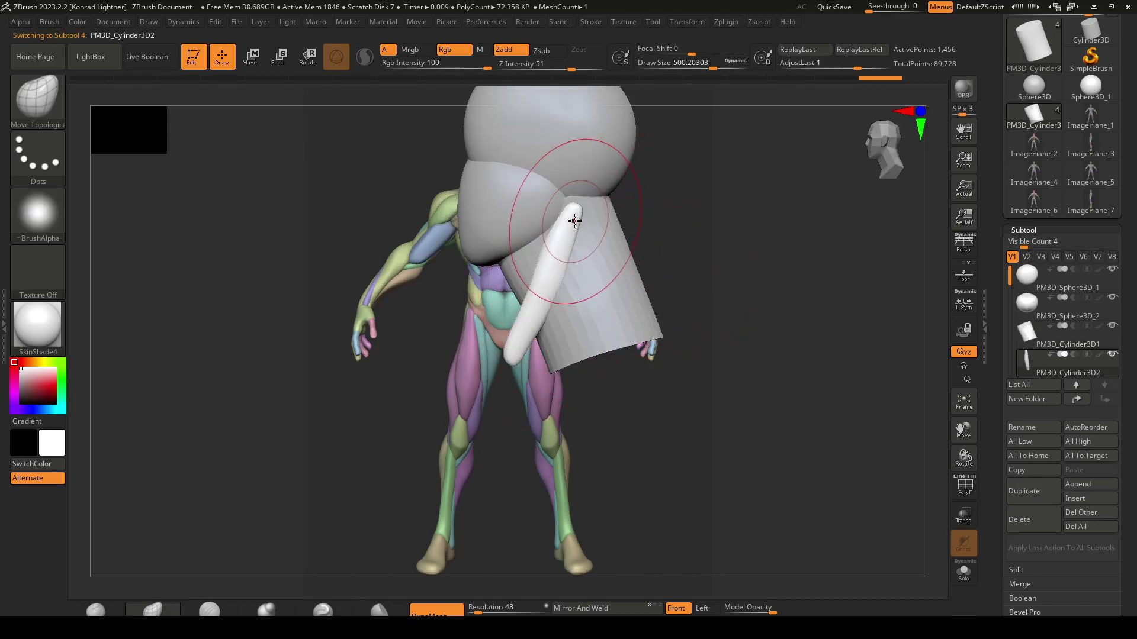
pyautogui.keyDown('alt'); pyautogui.click(542, 213); pyautogui.keyUp('alt')
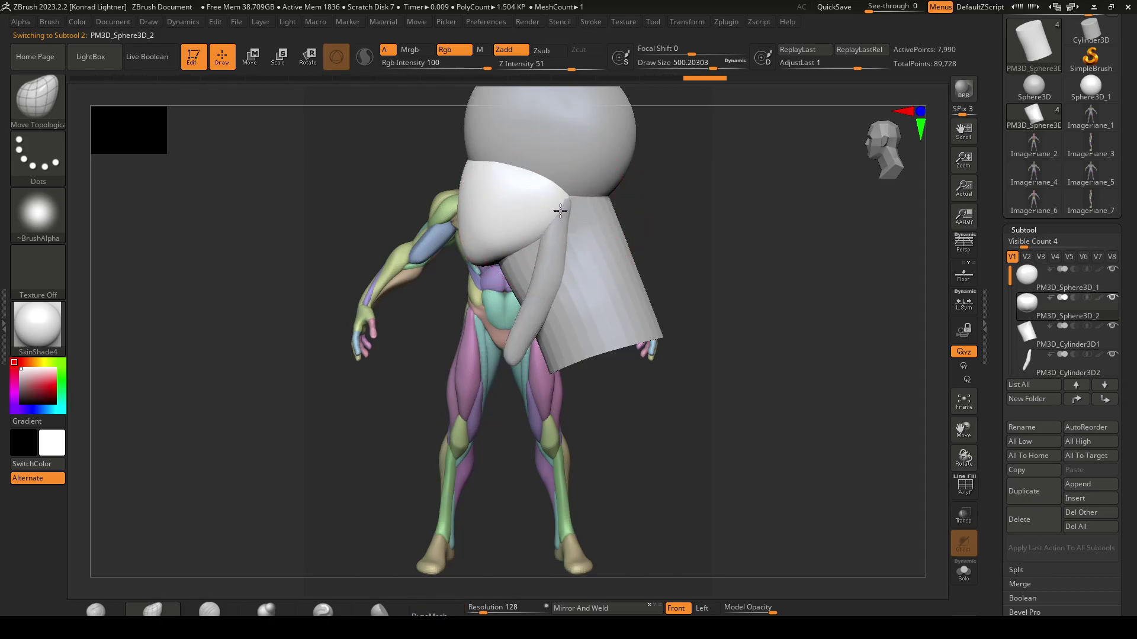
pyautogui.keyDown('alt'); pyautogui.click(560, 214); pyautogui.keyUp('alt')
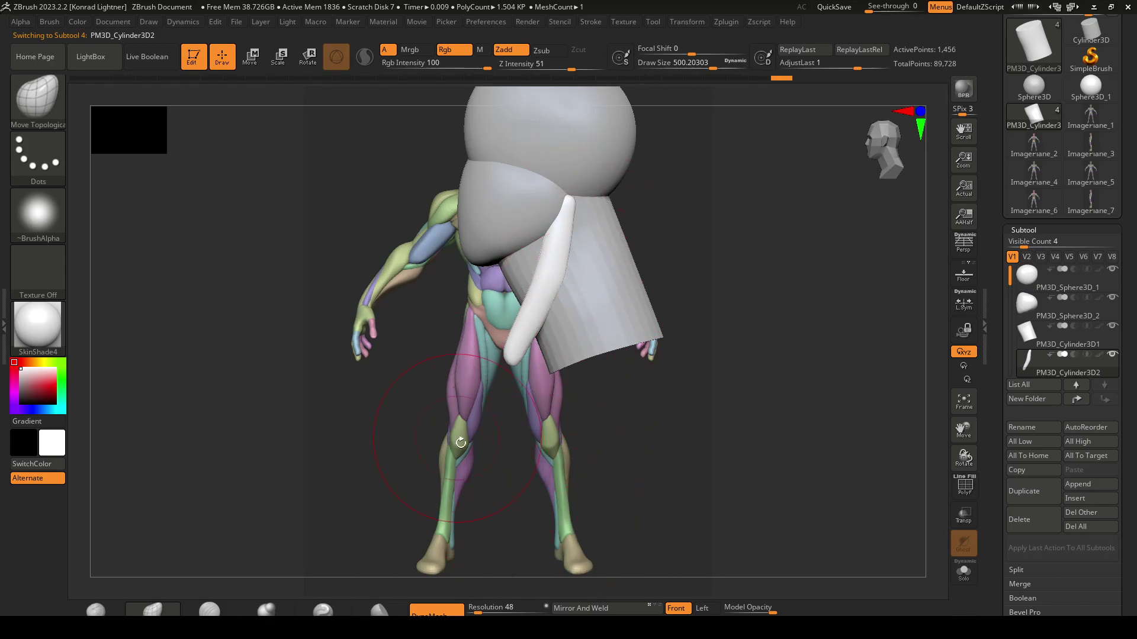
pyautogui.moveTo(460, 443); pyautogui.dragTo(523, 382, button='right')
pyautogui.moveTo(698, 228); pyautogui.dragTo(597, 256, button='right')
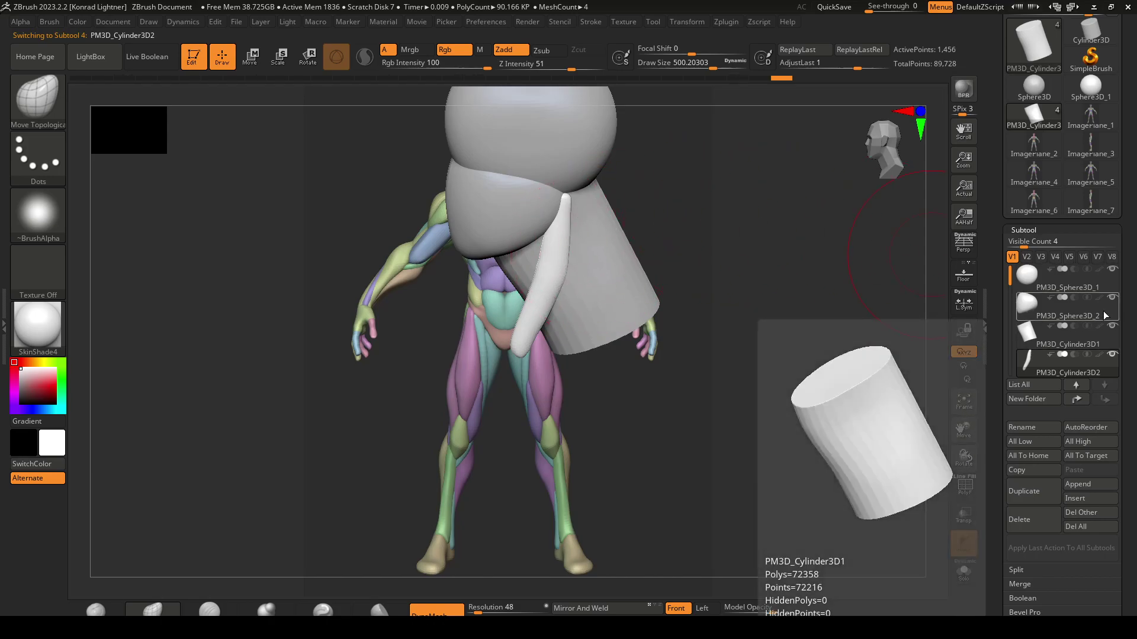
# Hide the jaw sphere and tighten the upper end of the side neck muscle with the Pinch brush
pyautogui.keyDown('alt'); pyautogui.click(511, 191); pyautogui.keyUp('alt')
pyautogui.click(1088, 297)
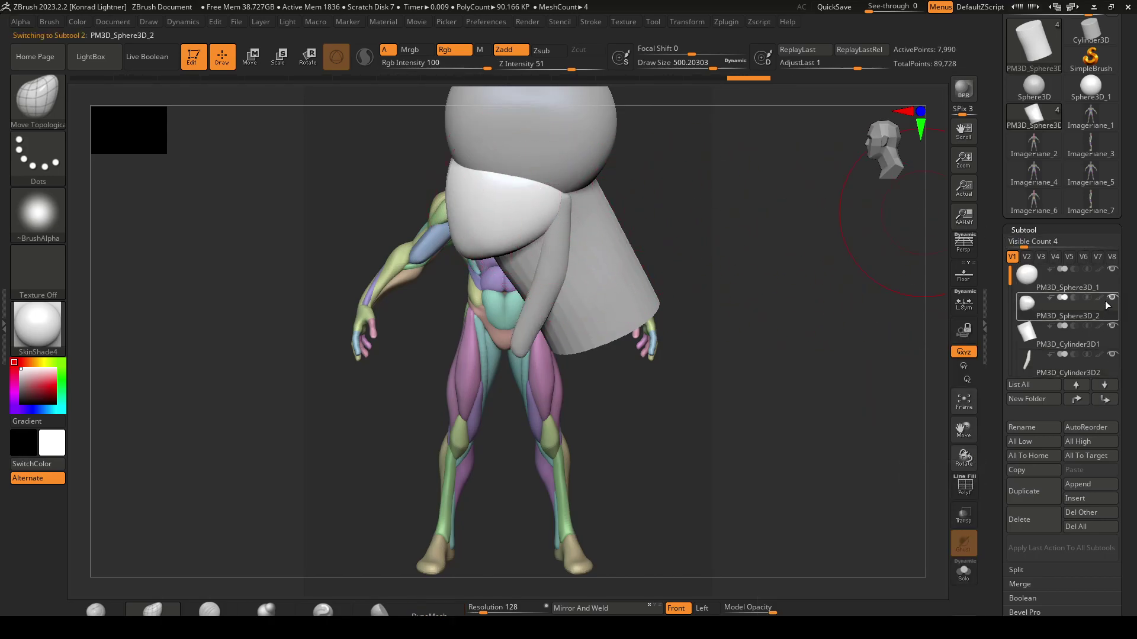
pyautogui.keyDown('alt'); pyautogui.click(543, 262); pyautogui.keyUp('alt')
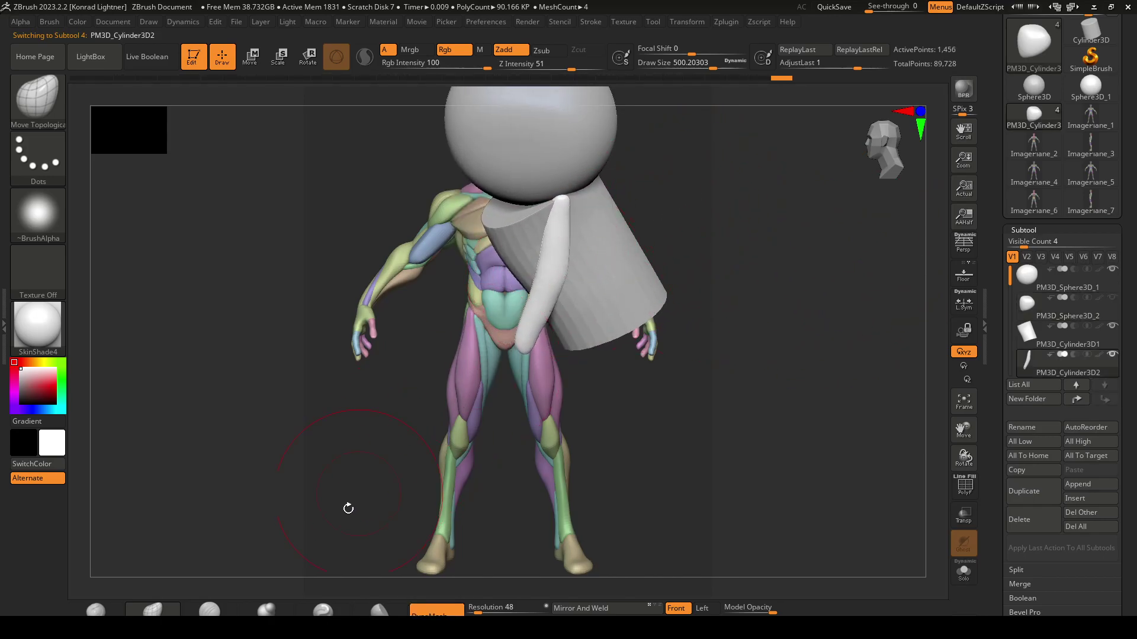
pyautogui.click(323, 611)
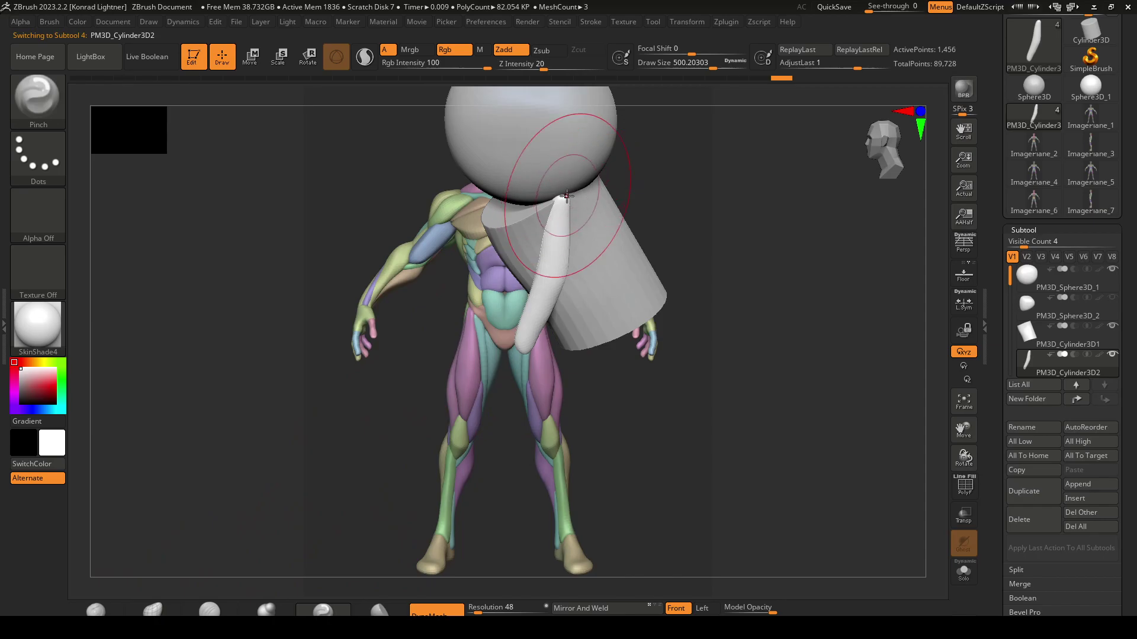
pyautogui.moveTo(562, 201); pyautogui.dragTo(508, 204)
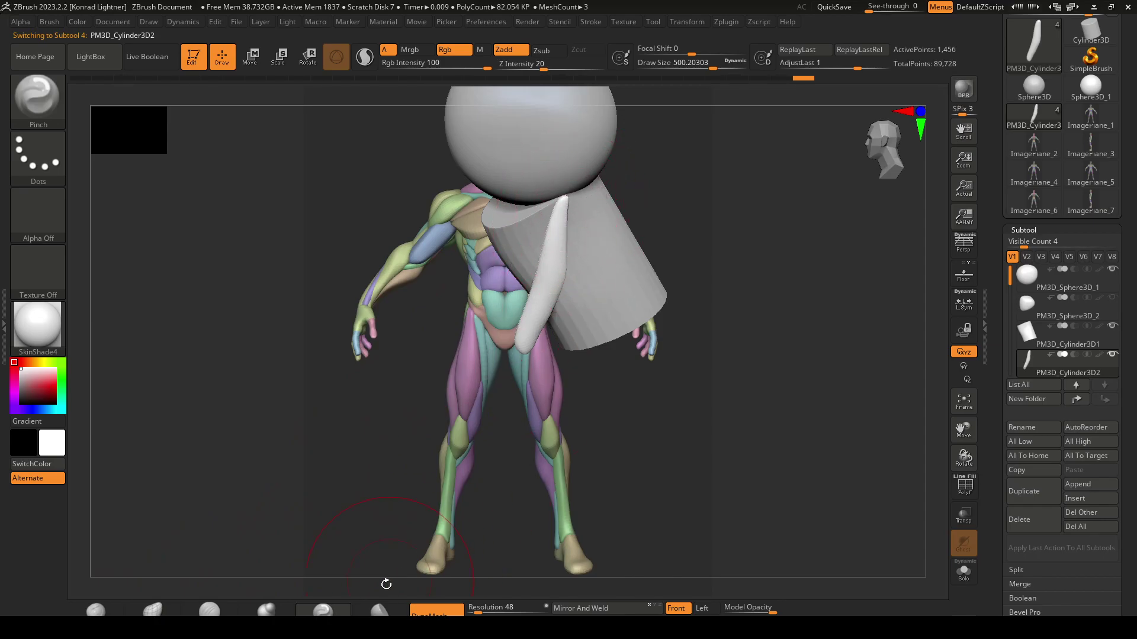
# Thin the ends of the side neck muscle with the inverted Inflat brush, undoing and redoing the lower-end stroke
pyautogui.click(267, 610)
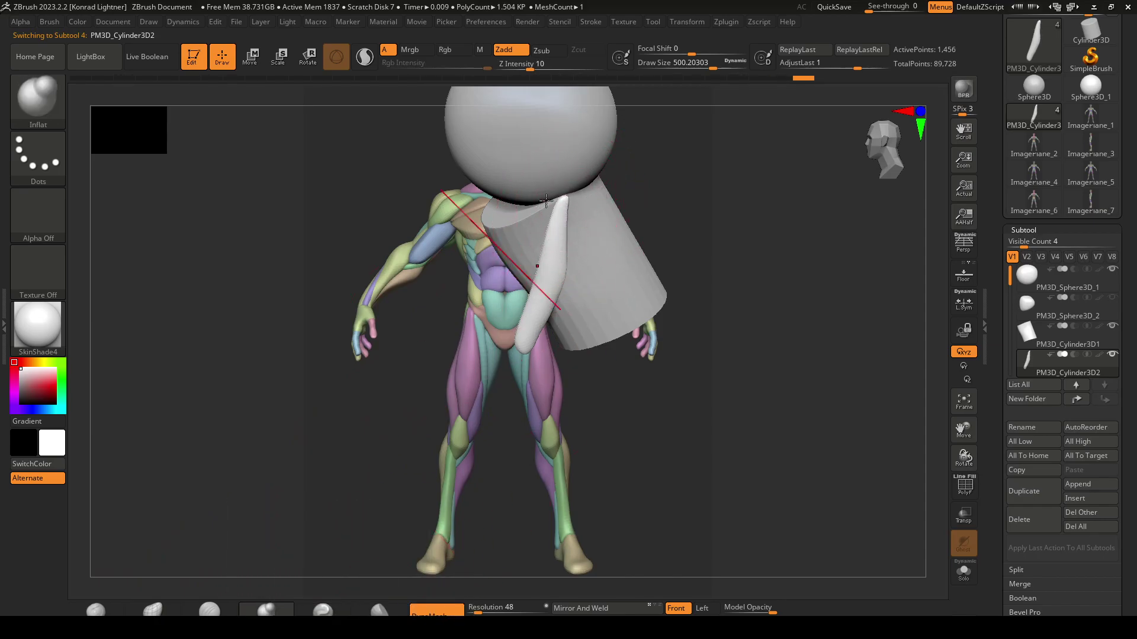
pyautogui.moveTo(521, 358)
pyautogui.keyDown('alt'); pyautogui.mouseDown()
pyautogui.moveTo(551, 382)
pyautogui.moveTo(533, 435)
pyautogui.mouseUp(); pyautogui.keyUp('alt')
pyautogui.hotkey('ctrl', 'z')
pyautogui.hotkey('ctrl', 'z')
pyautogui.moveTo(520, 348)
pyautogui.keyDown('alt'); pyautogui.mouseDown()
pyautogui.moveTo(516, 363)
pyautogui.moveTo(519, 351)
pyautogui.mouseUp(); pyautogui.keyUp('alt')
pyautogui.moveTo(712, 289)
pyautogui.mouseDown()
pyautogui.moveTo(665, 279)
pyautogui.moveTo(692, 284)
pyautogui.mouseUp()
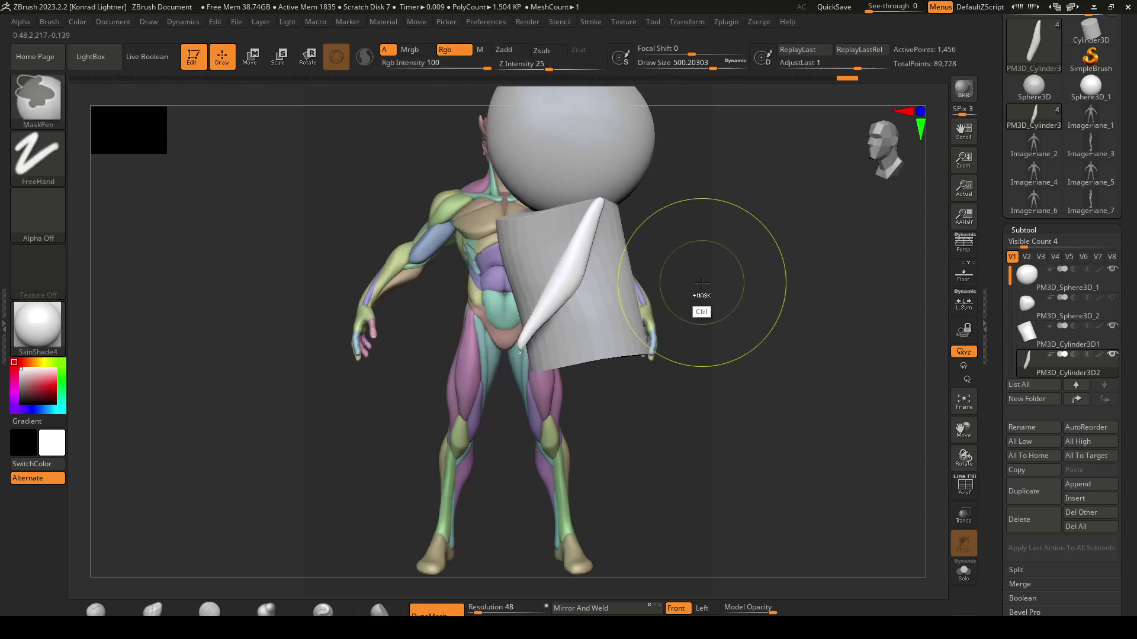
pyautogui.moveTo(711, 292); pyautogui.dragTo(782, 237, button='right')
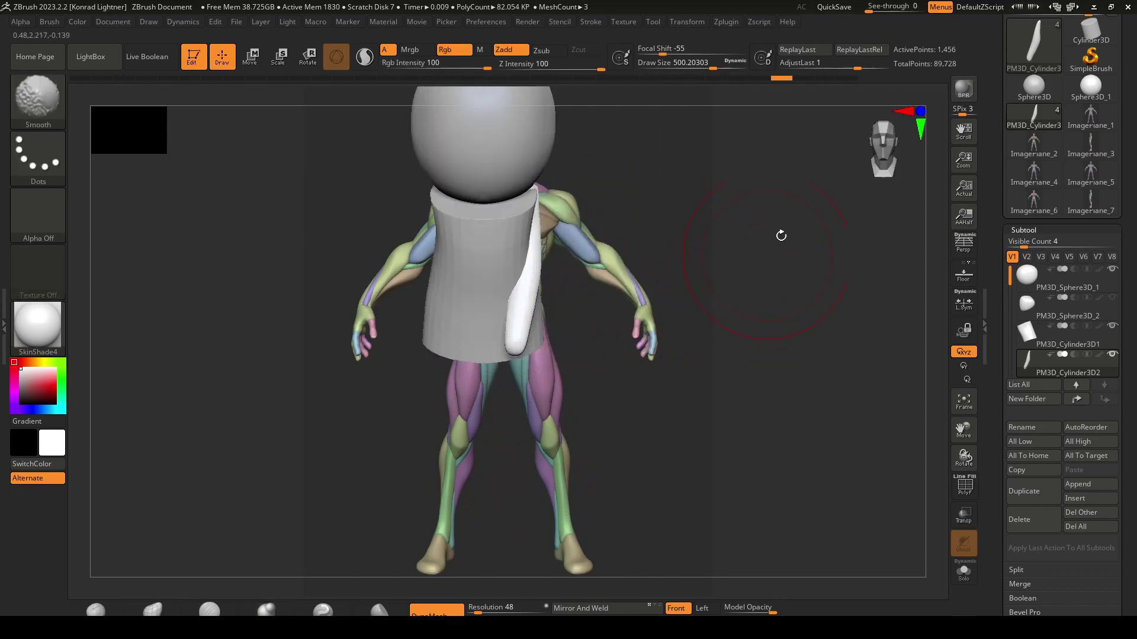
# Show the jaw sphere again and refine the side neck muscle's contour with Move Topological at a draw size of about 217
pyautogui.click(1035, 348)
pyautogui.click(1112, 297)
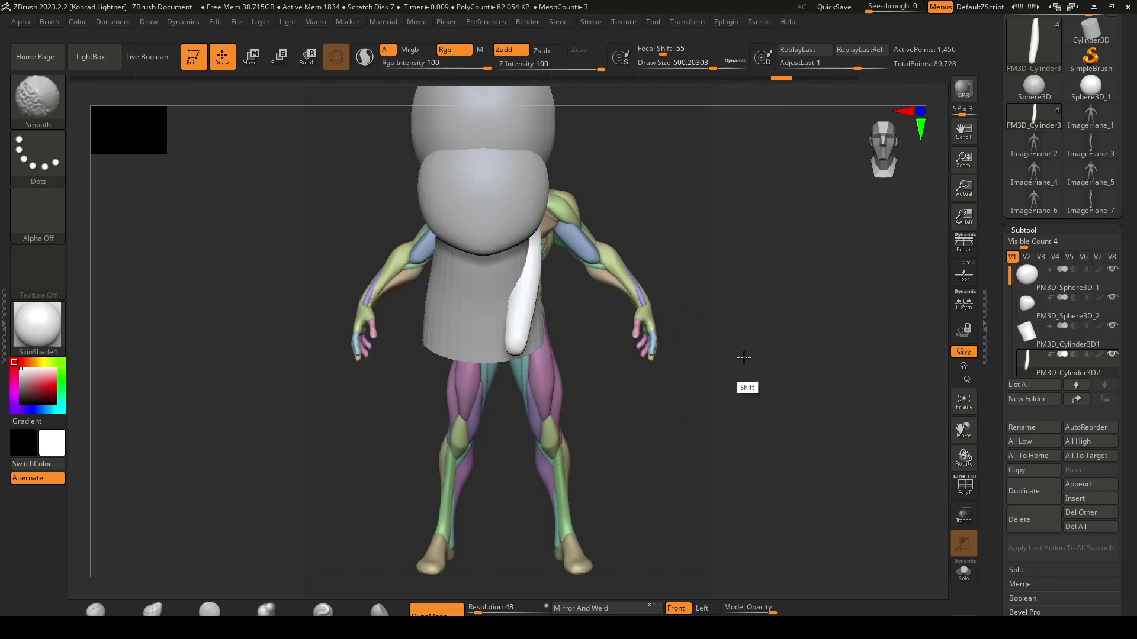
pyautogui.moveTo(715, 327)
pyautogui.mouseDown(button='right')
pyautogui.moveTo(757, 368)
pyautogui.moveTo(705, 373)
pyautogui.moveTo(740, 373)
pyautogui.moveTo(723, 351)
pyautogui.mouseUp(button='right')
pyautogui.click(153, 609)
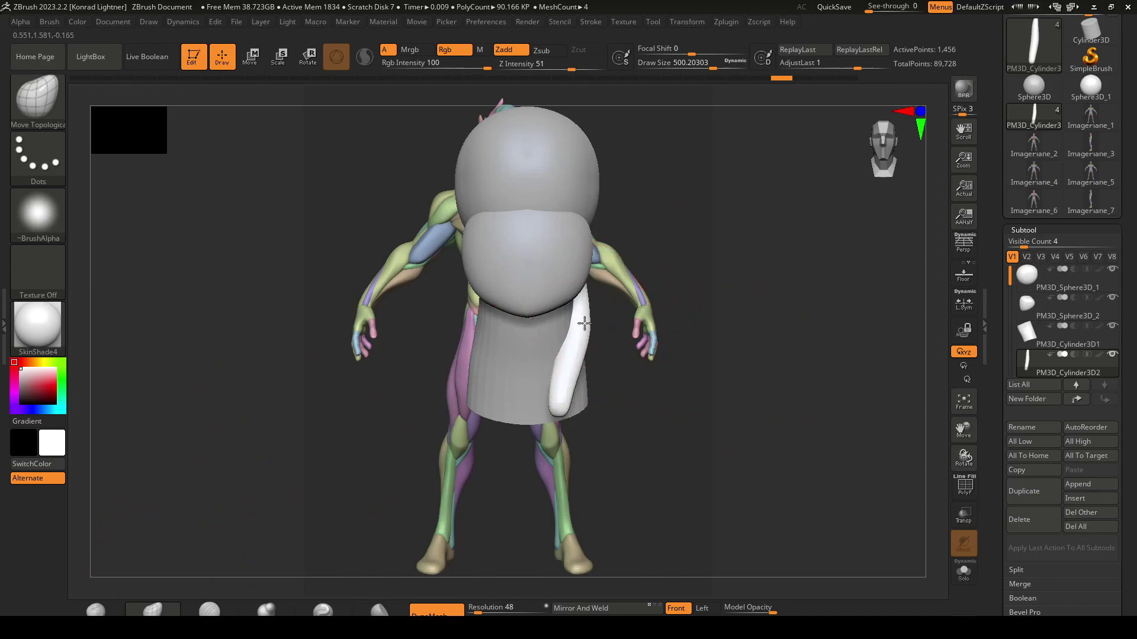
pyautogui.moveTo(613, 312); pyautogui.dragTo(616, 320, button='right')
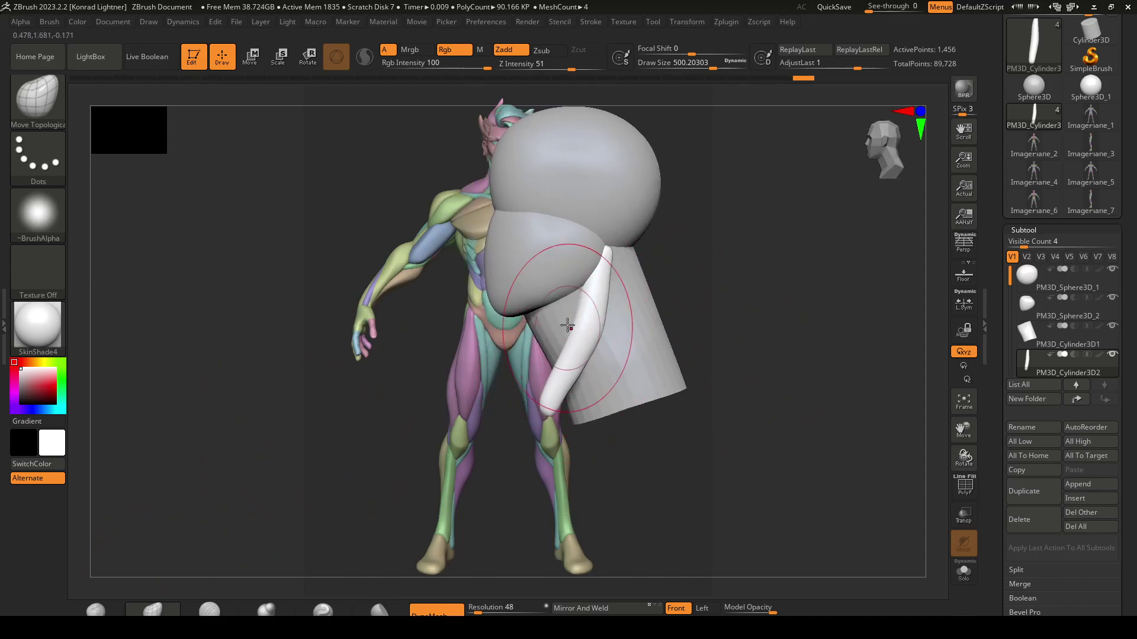
pyautogui.press('s')
pyautogui.moveTo(579, 327); pyautogui.dragTo(553, 332)
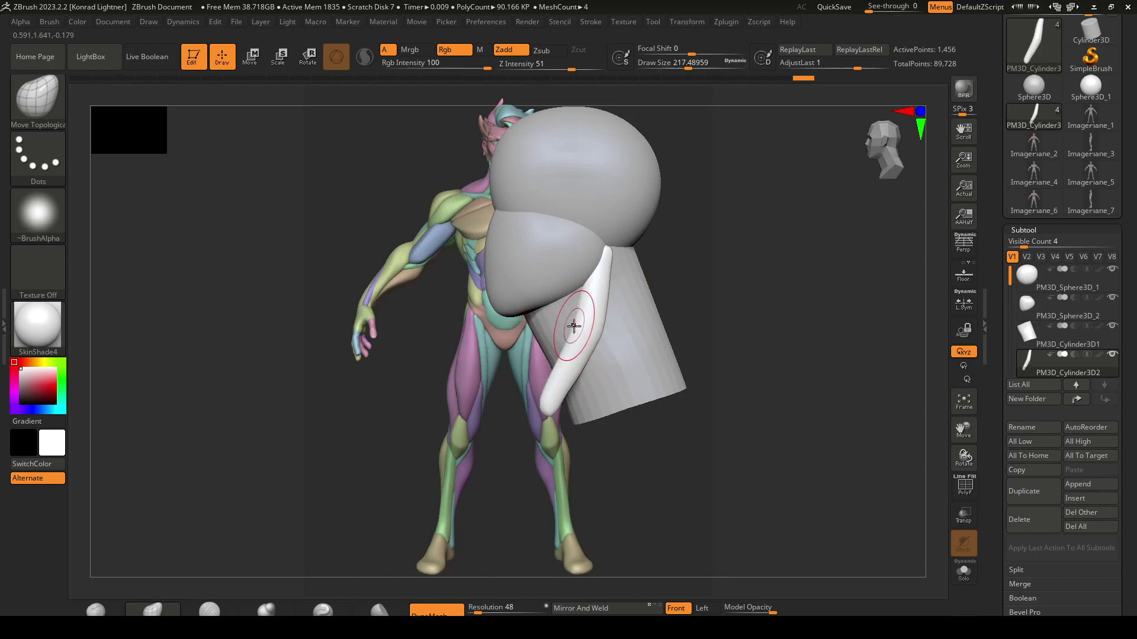
pyautogui.moveTo(568, 324); pyautogui.dragTo(558, 346)
# Examine the jaw, neck and side neck muscle from the front and side, and compare the blockout beside the reference figure
pyautogui.moveTo(708, 266); pyautogui.dragTo(652, 294)
pyautogui.keyDown('alt'); pyautogui.click(451, 279); pyautogui.keyUp('alt')
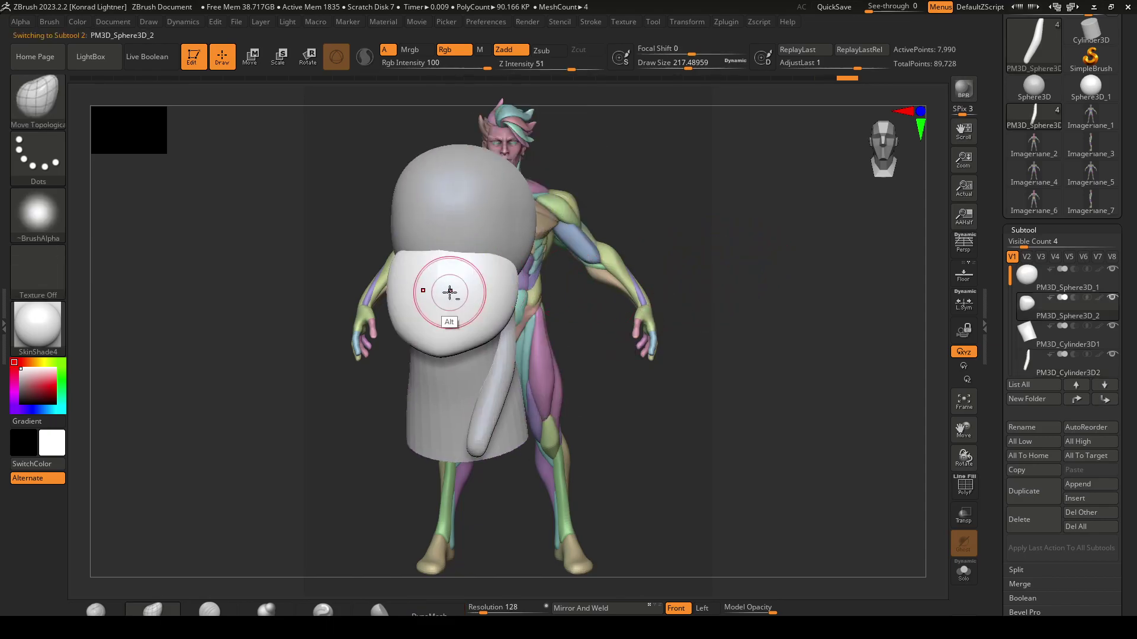
pyautogui.press('shift')
pyautogui.moveTo(629, 247); pyautogui.dragTo(635, 276)
pyautogui.keyDown('alt'); pyautogui.click(553, 286); pyautogui.keyUp('alt')
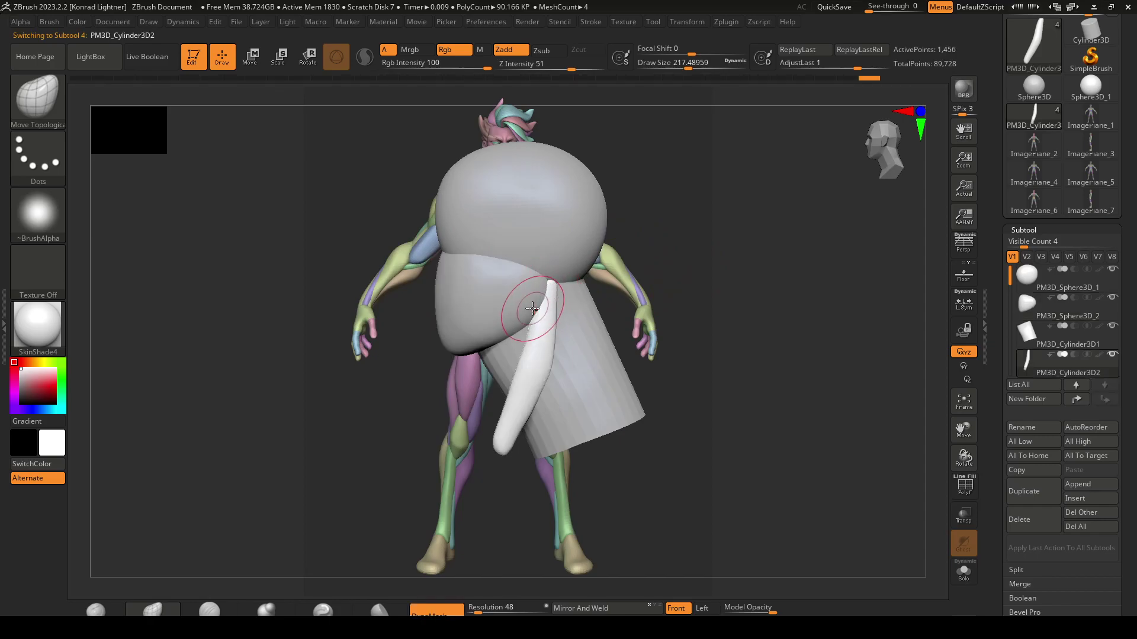
pyautogui.moveTo(639, 287); pyautogui.dragTo(708, 266)
pyautogui.keyDown('alt'); pyautogui.moveTo(605, 320); pyautogui.dragTo(426, 330); pyautogui.keyUp('alt')
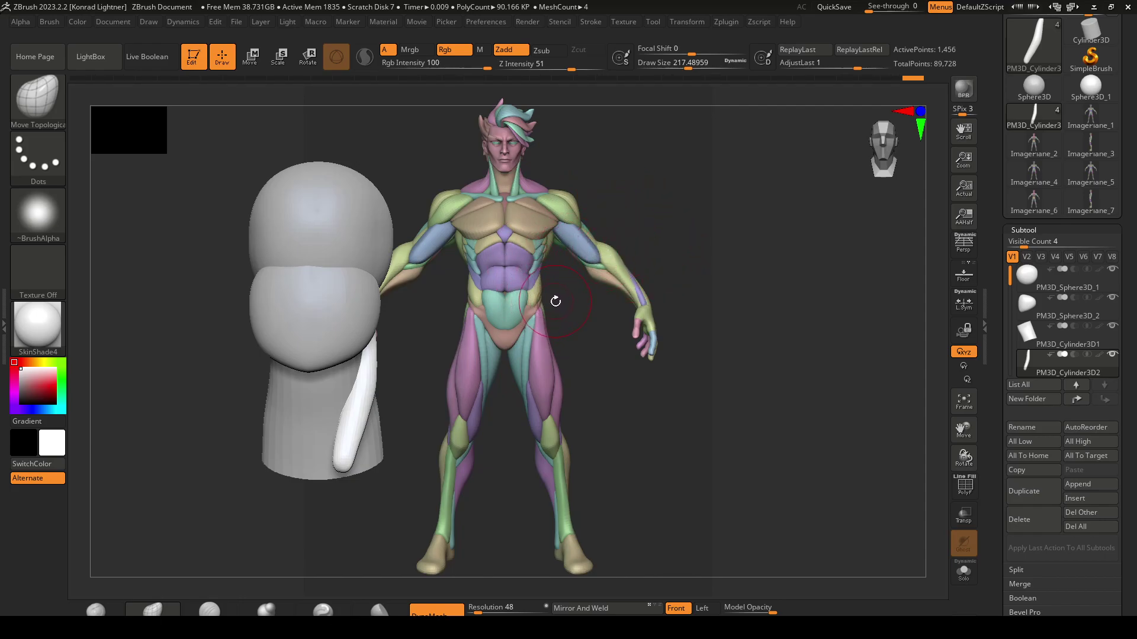
pyautogui.moveTo(658, 201)
pyautogui.mouseDown()
pyautogui.moveTo(620, 213)
pyautogui.moveTo(665, 213)
pyautogui.mouseUp()
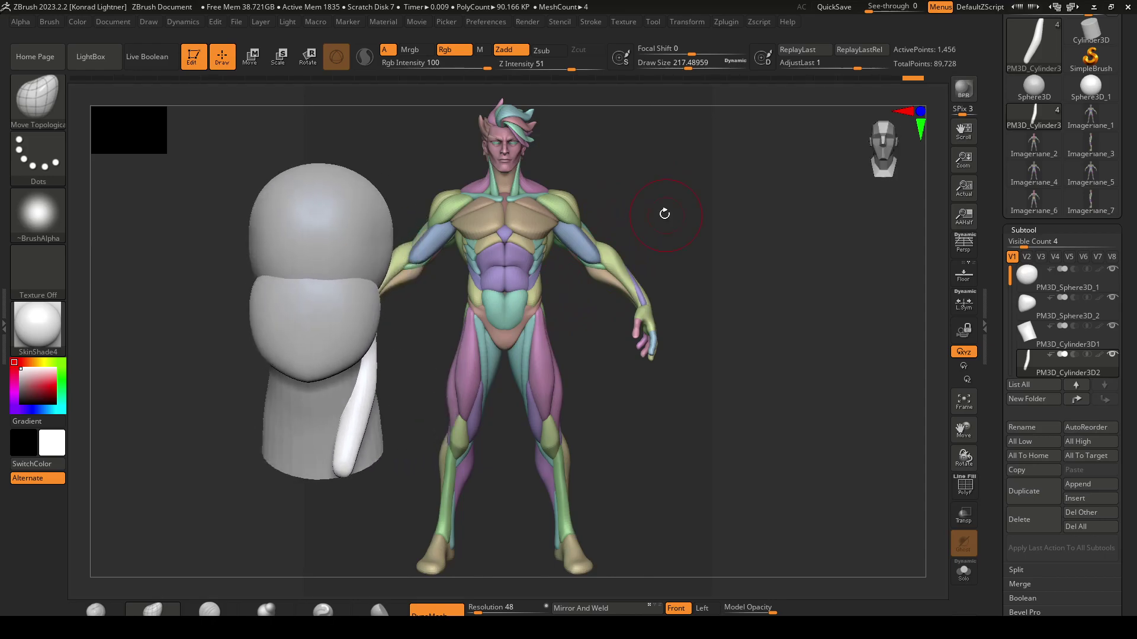